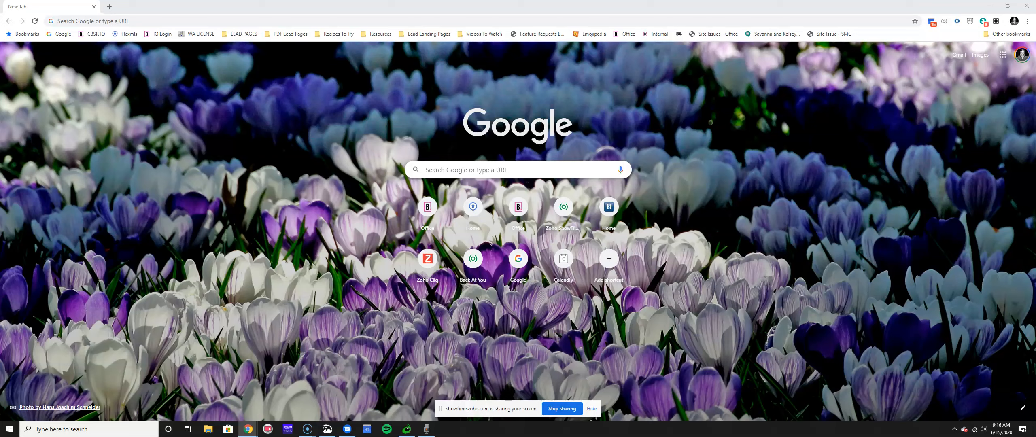
Load the myiqre.co office site in Chrome.
click(322, 20)
text(myiqre.co)
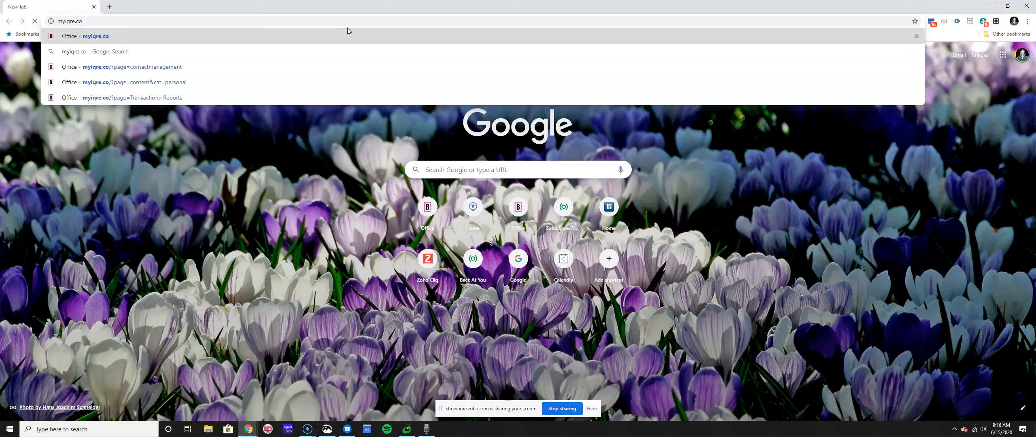
key(Return)
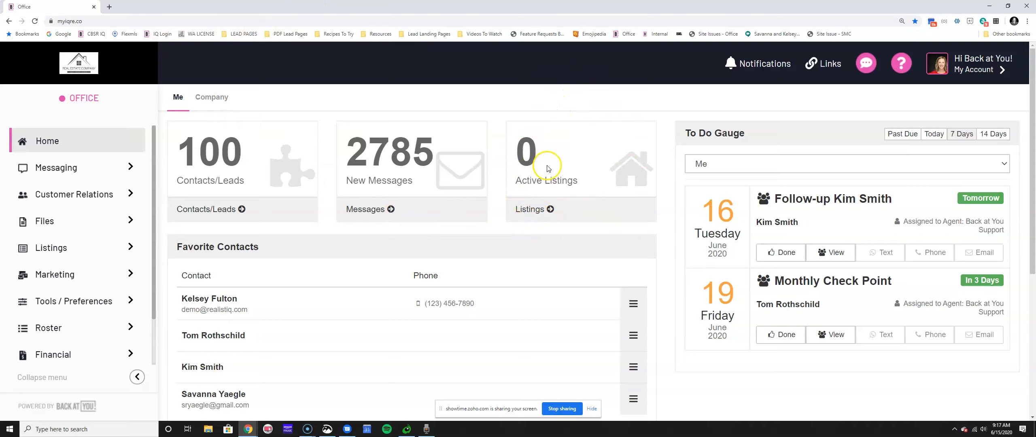
Point out the zero Active Listings count, then go to the Listings page showing all 308 listings.
drag(526, 227, 610, 265)
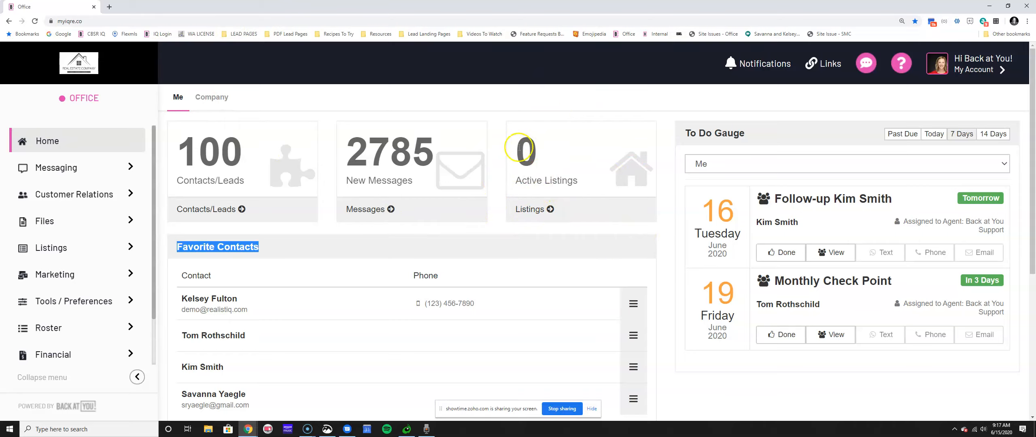
drag(525, 152, 556, 159)
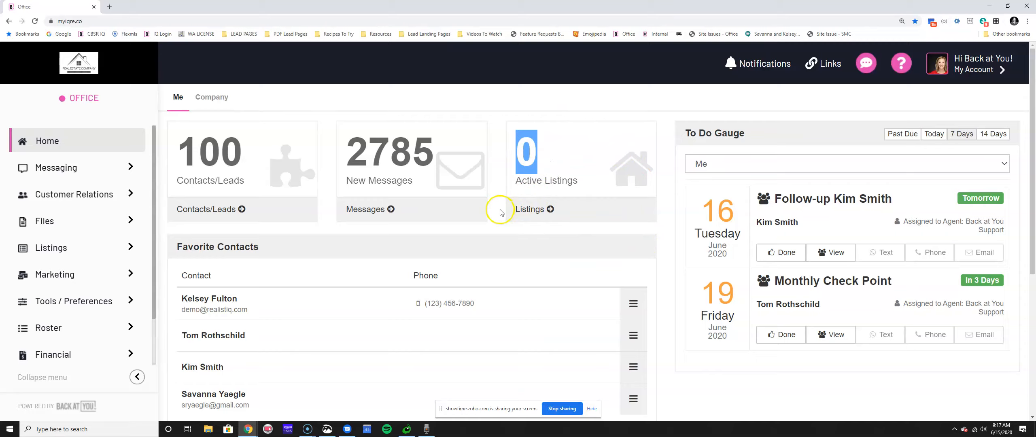
click(528, 213)
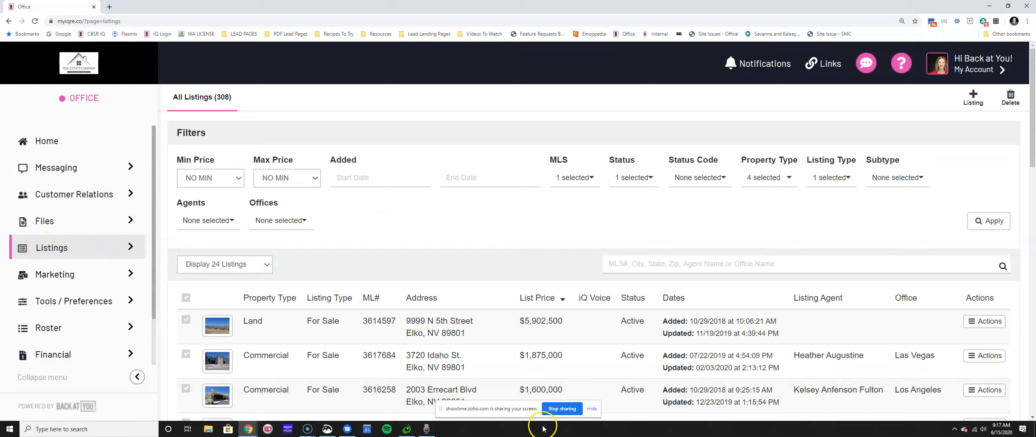
Dismiss the sharing notice and open the For Sale listings list of 308 properties.
click(592, 408)
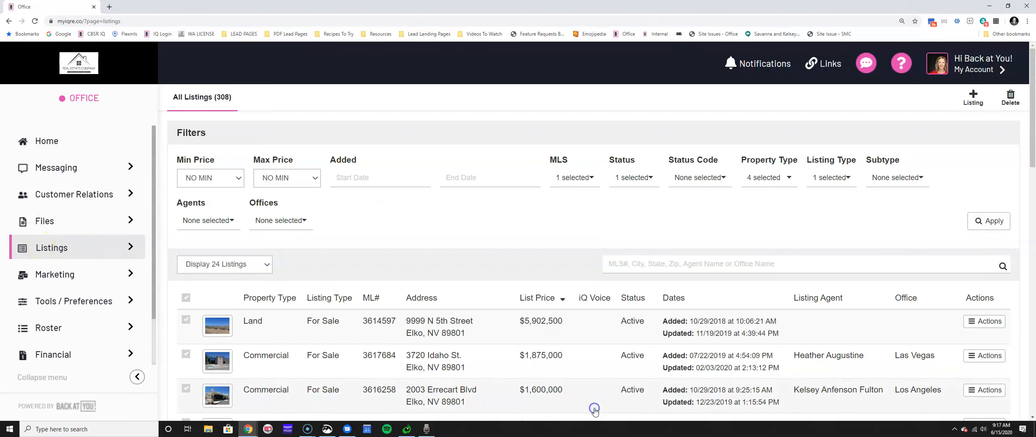
click(45, 256)
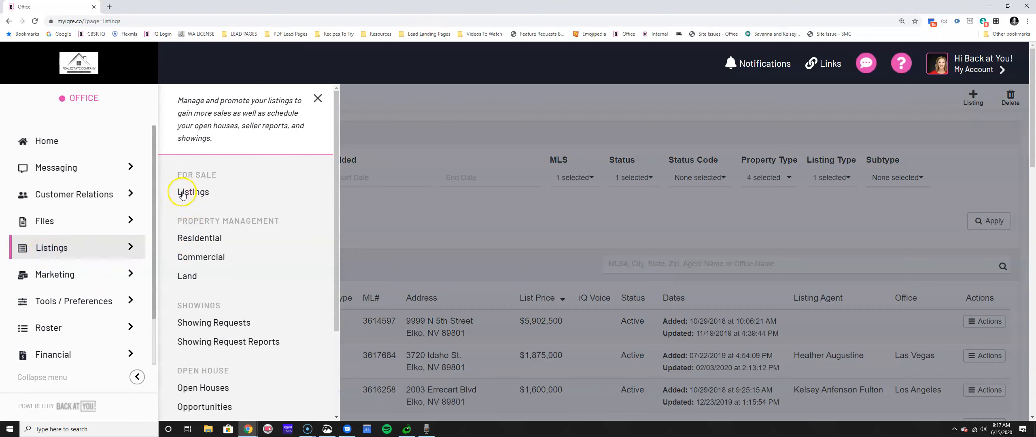
click(196, 192)
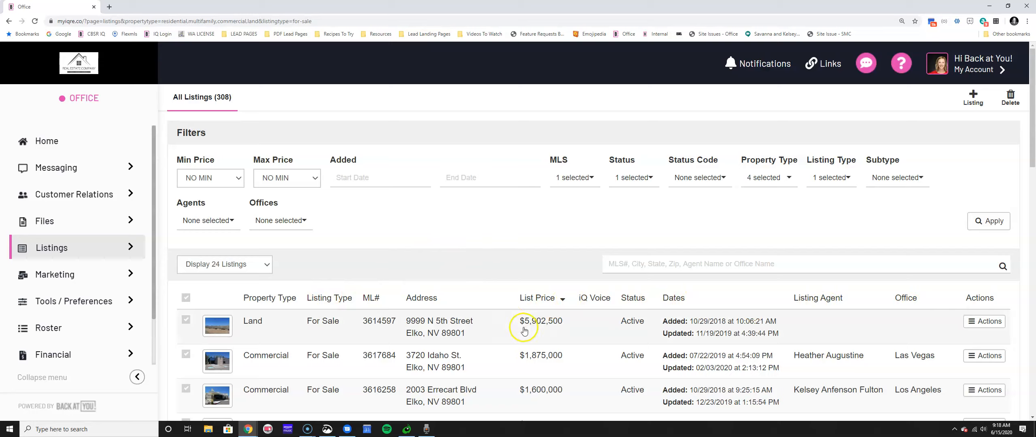
click(539, 299)
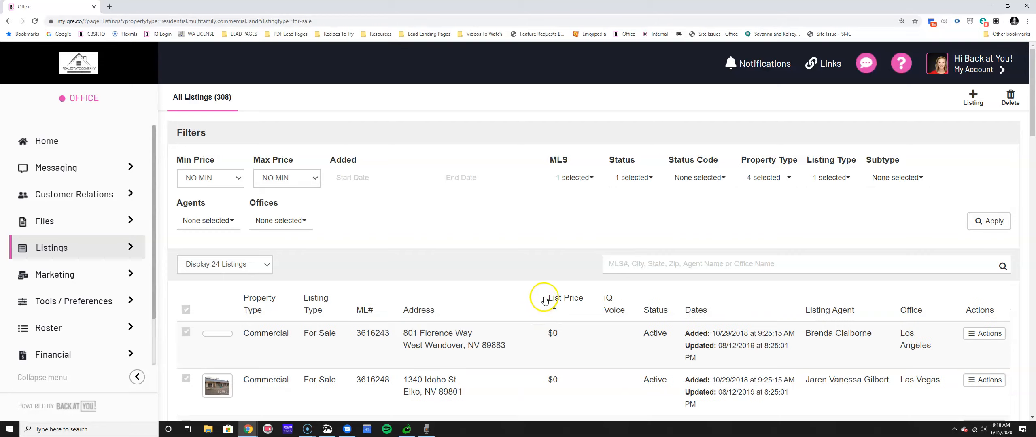
click(554, 297)
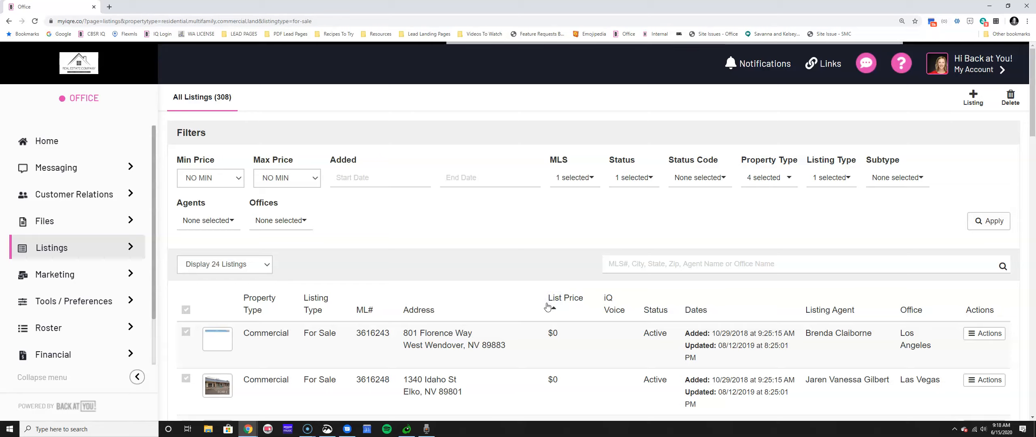
click(555, 311)
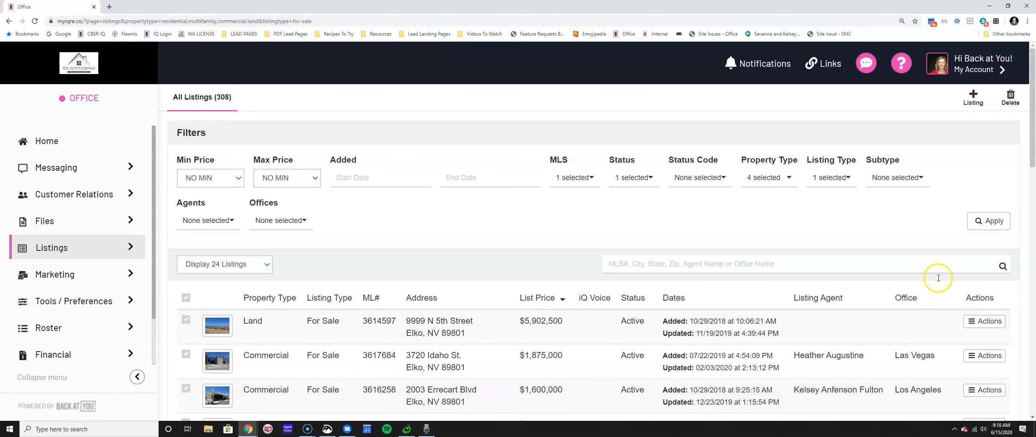
scroll(963, 302, down, 3)
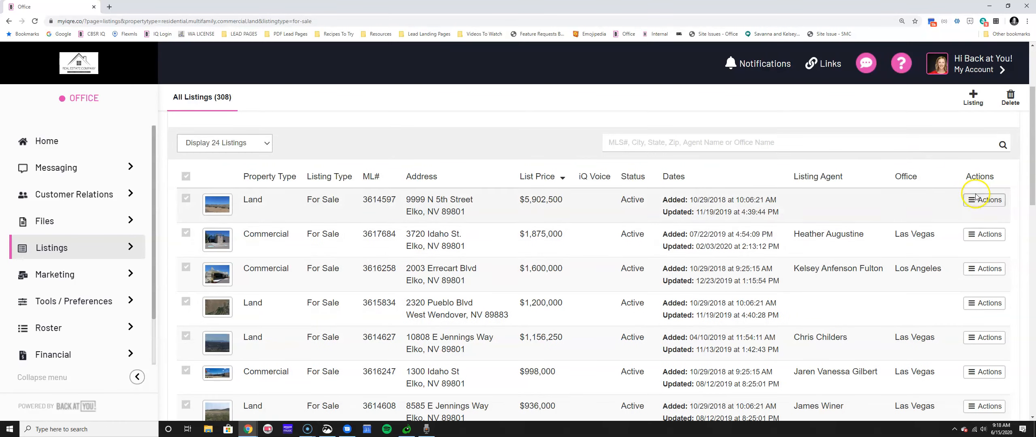
scroll(971, 344, down, 4)
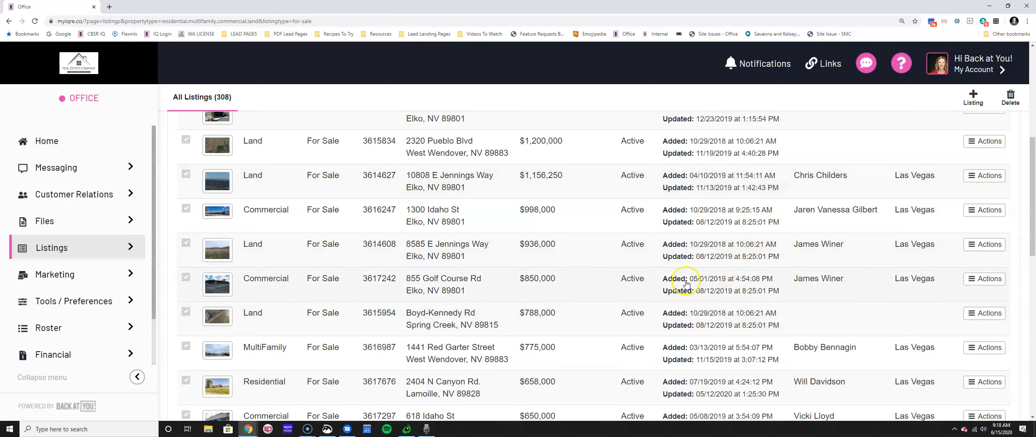
click(975, 347)
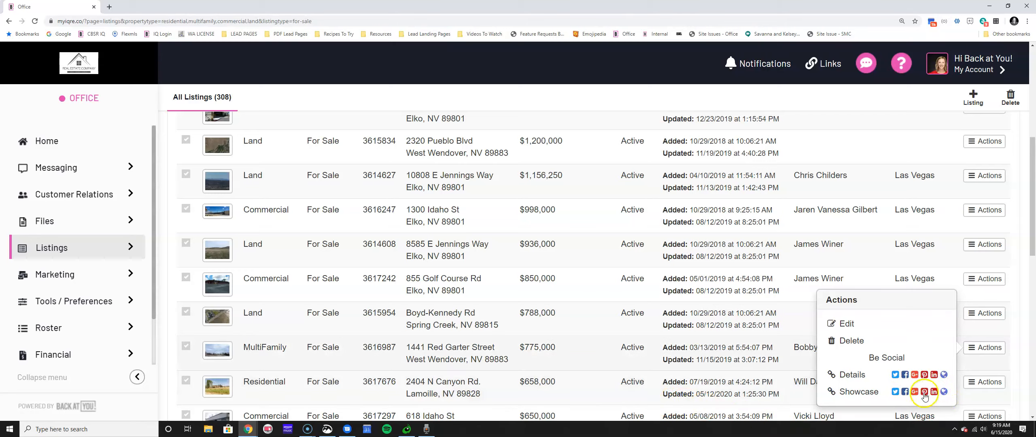
click(905, 392)
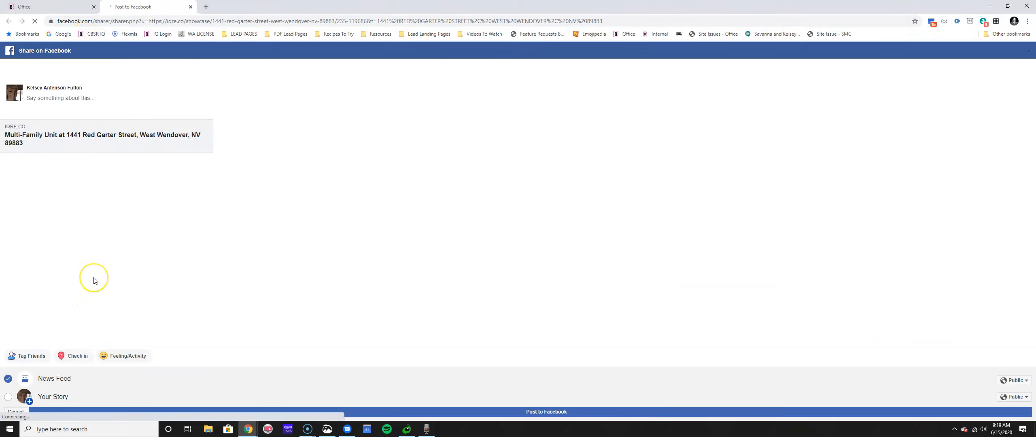
click(48, 7)
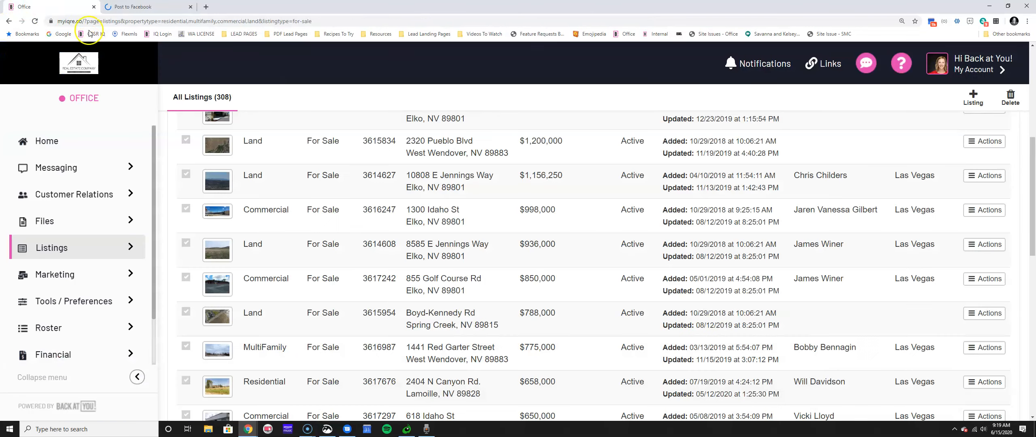
scroll(910, 326, down, 3)
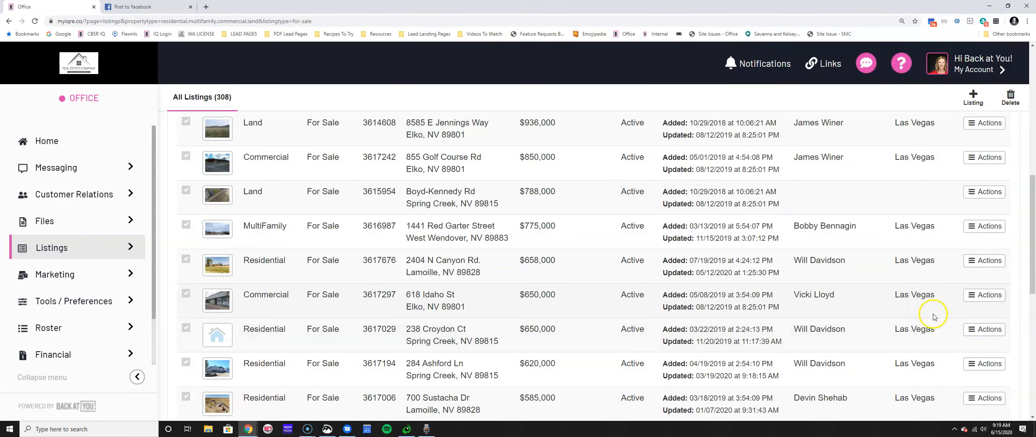
click(973, 297)
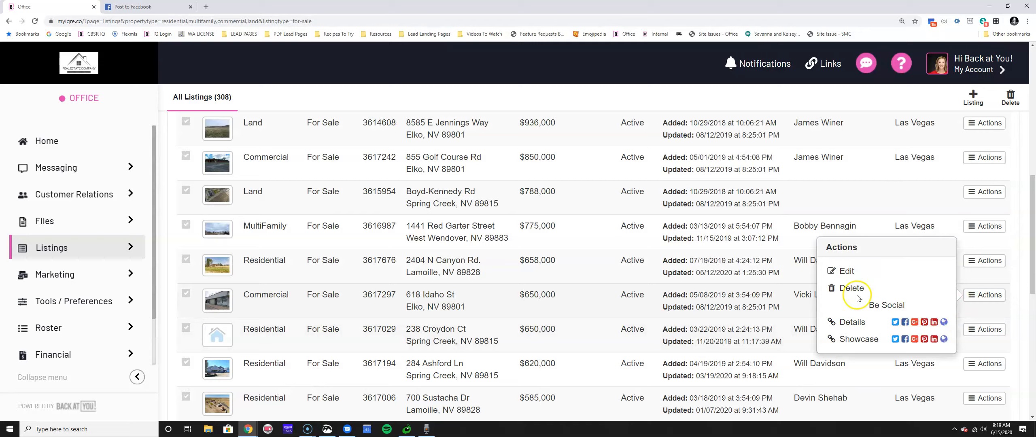
click(842, 272)
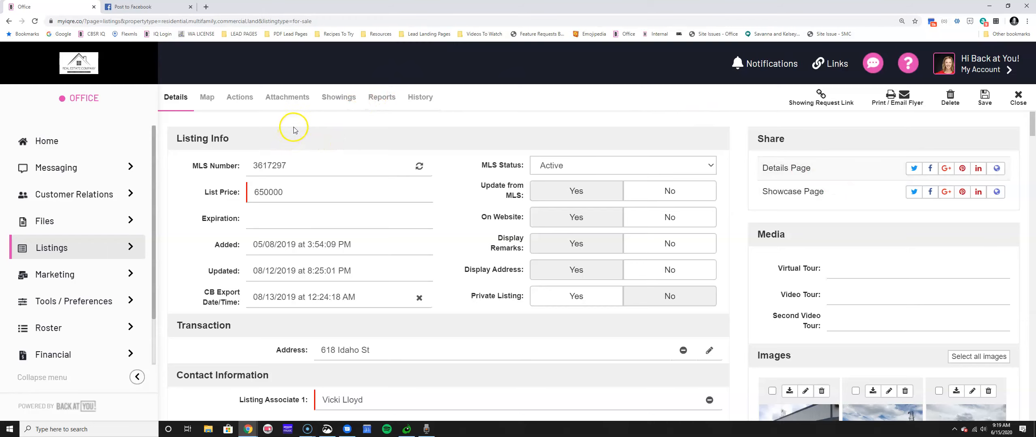
scroll(295, 125, down, 8)
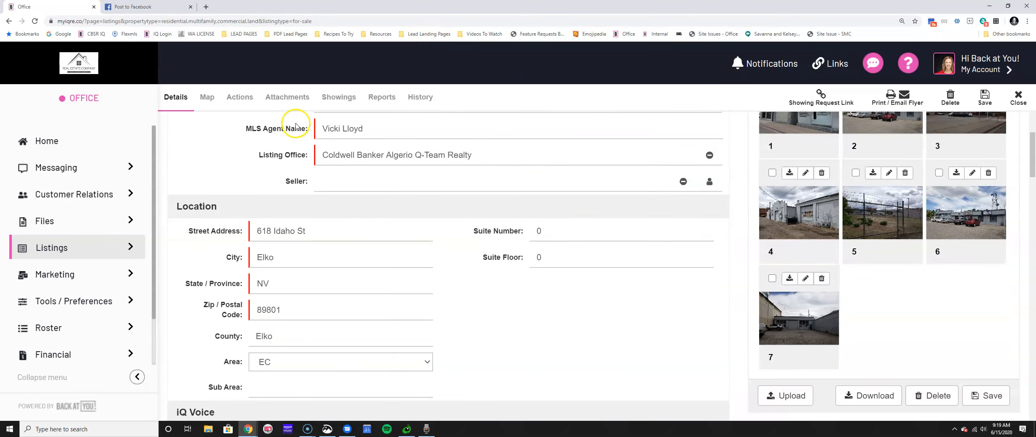
scroll(297, 124, up, 8)
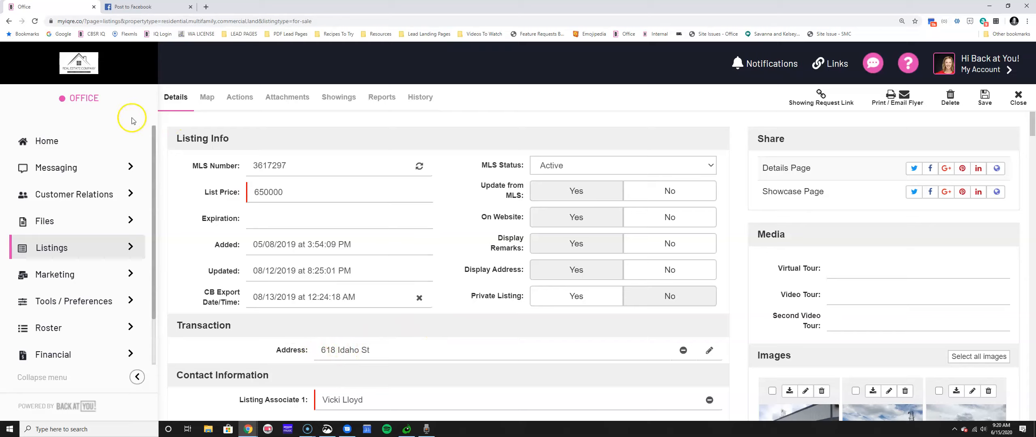
drag(188, 135, 246, 135)
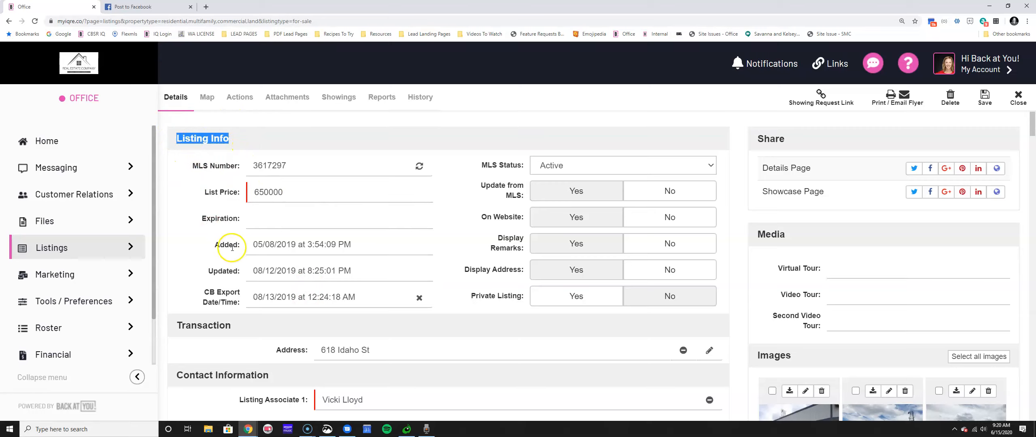
scroll(223, 243, down, 4)
drag(180, 220, 263, 215)
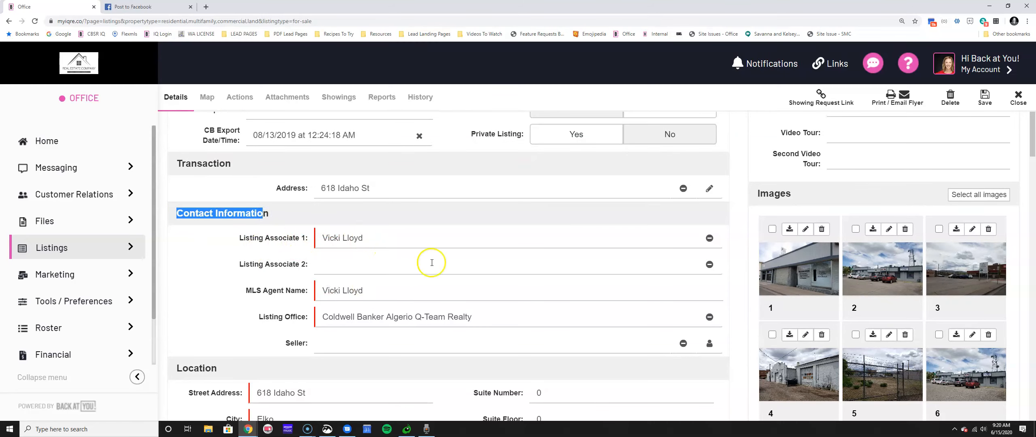
scroll(299, 259, down, 4)
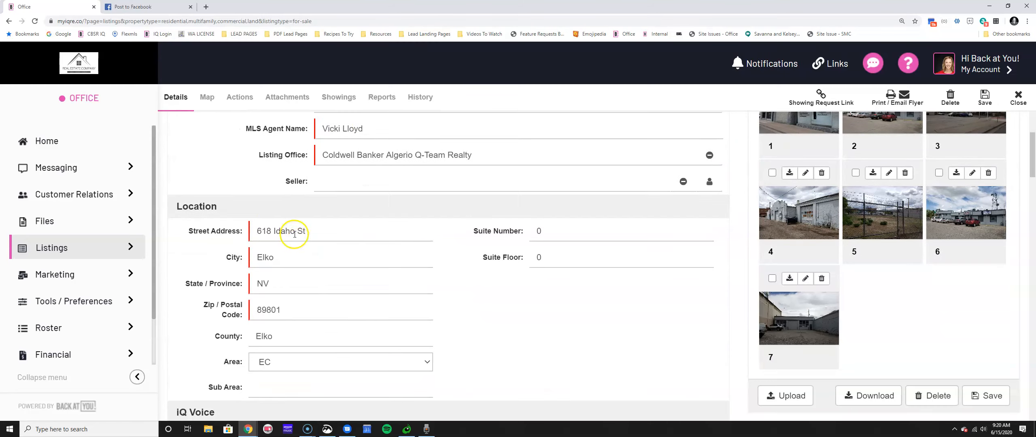
scroll(463, 312, down, 6)
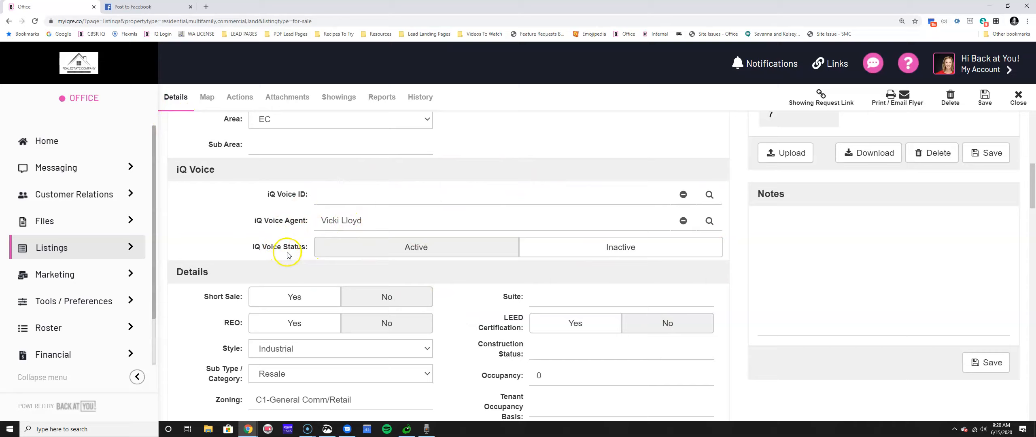
scroll(287, 254, down, 4)
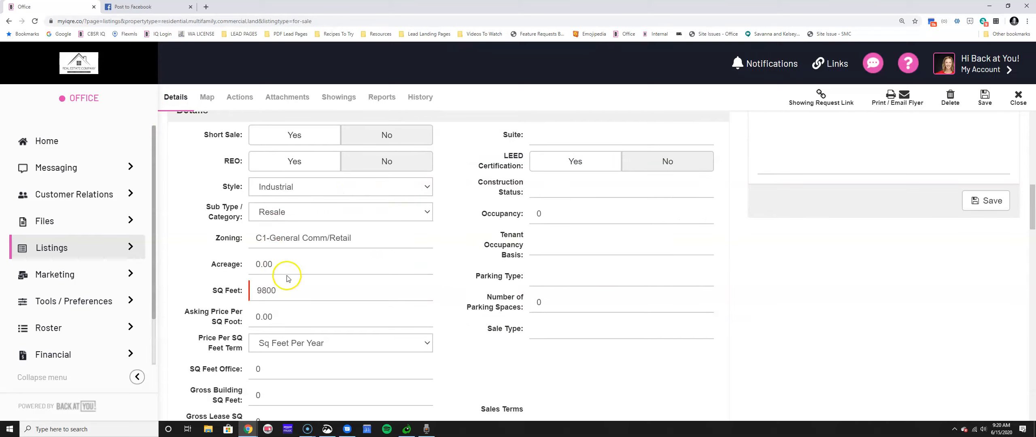
scroll(288, 279, up, 5)
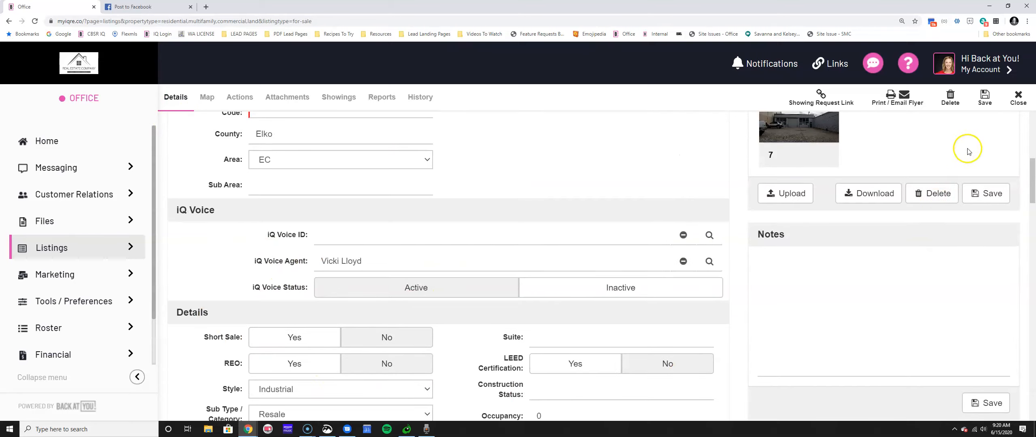
Close the listing and dismiss the Listings flyout to return to the for-sale table.
click(1017, 98)
click(57, 250)
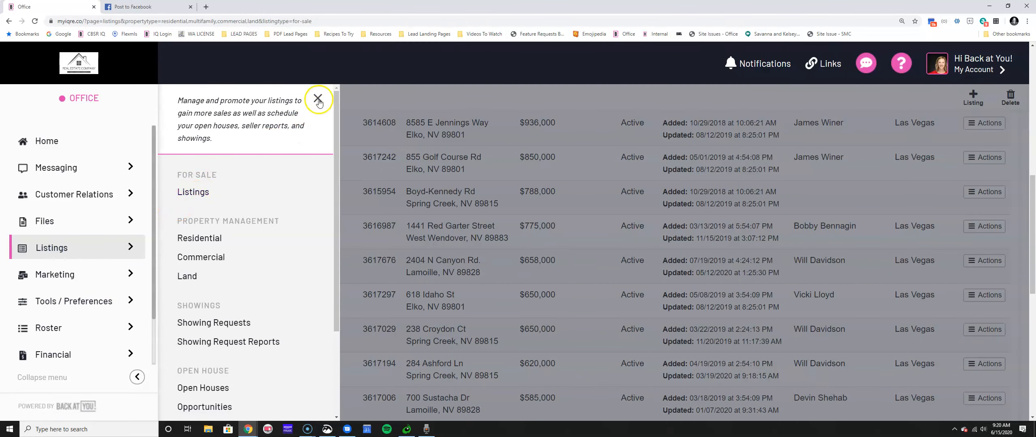
click(318, 100)
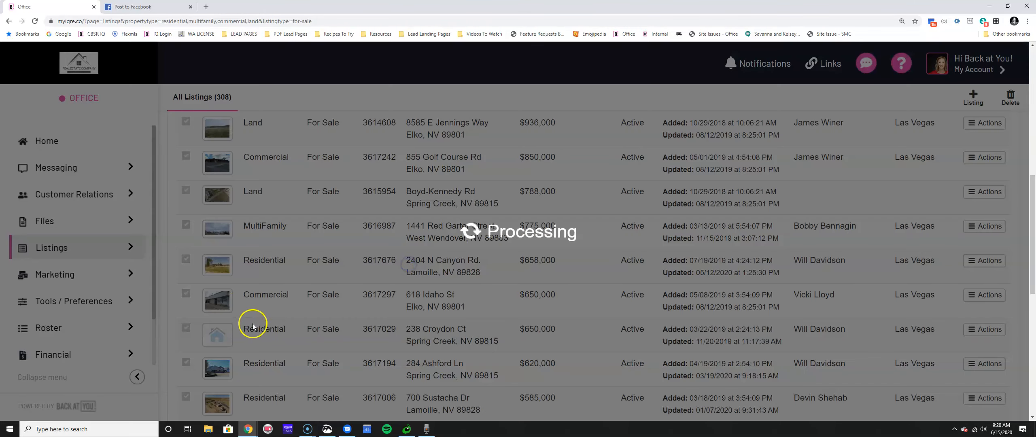
scroll(237, 335, down, 4)
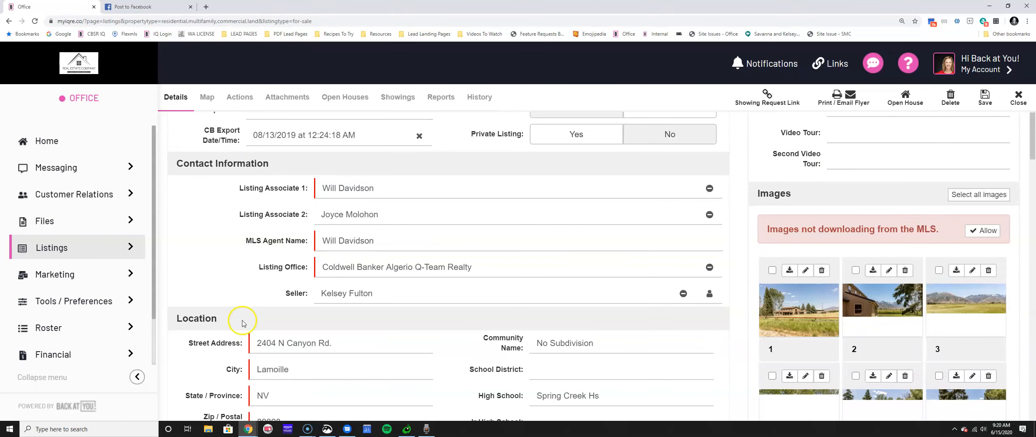
drag(284, 294, 259, 292)
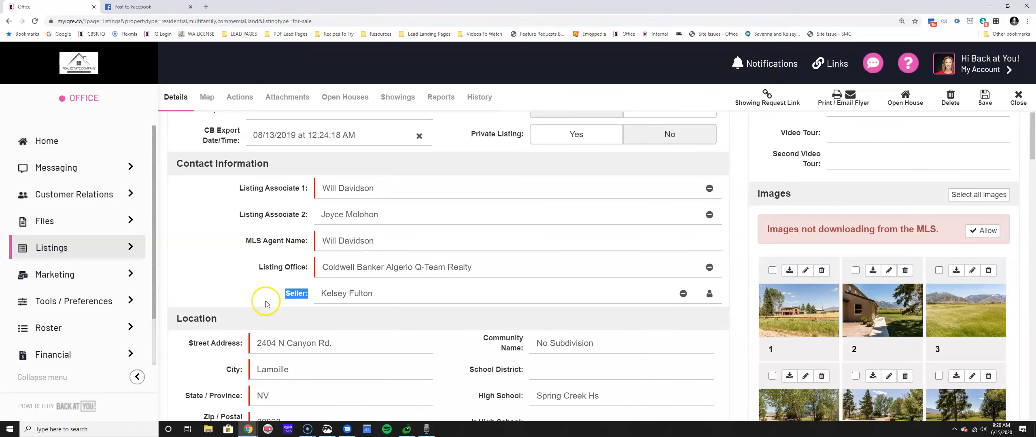
key(ctrl+plus)
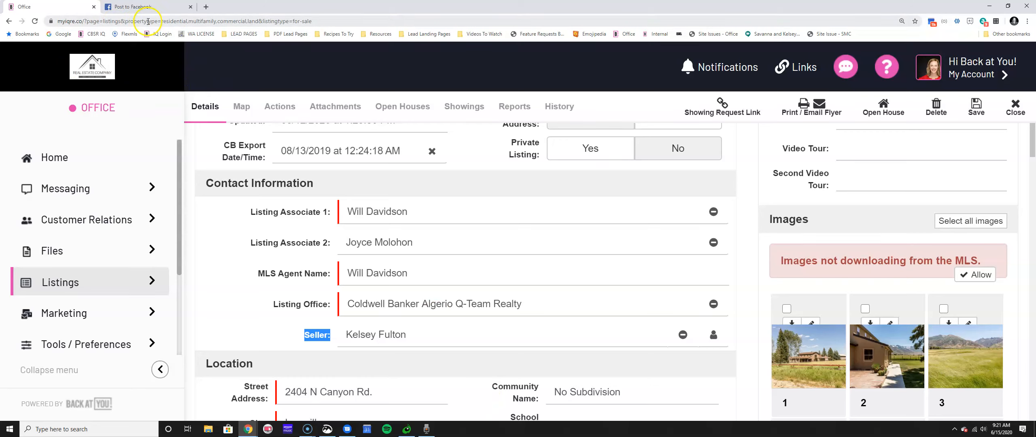
click(191, 8)
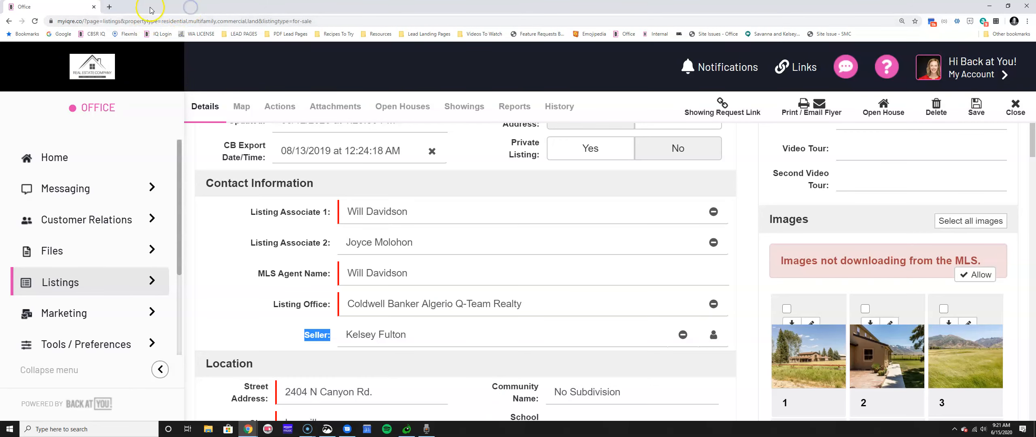
Load the iqre.co/myportal client portal login in a new tab.
click(108, 7)
text(iqre)
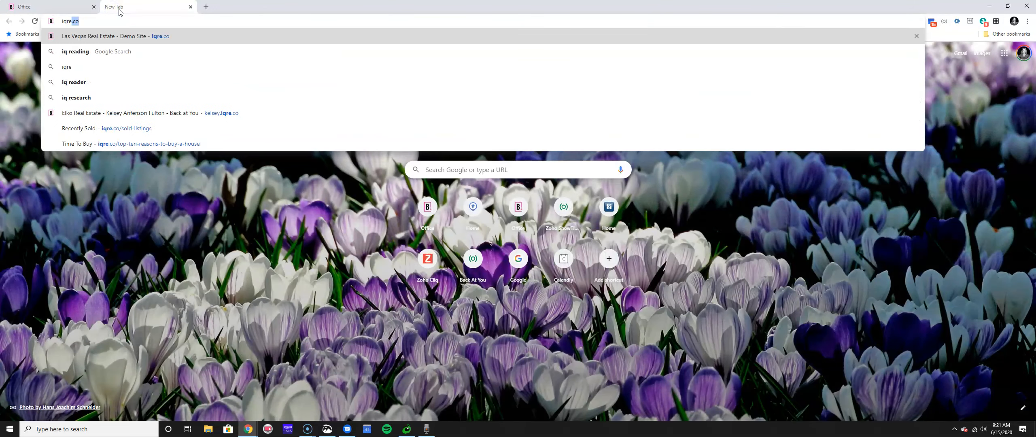
text(.co/myportal)
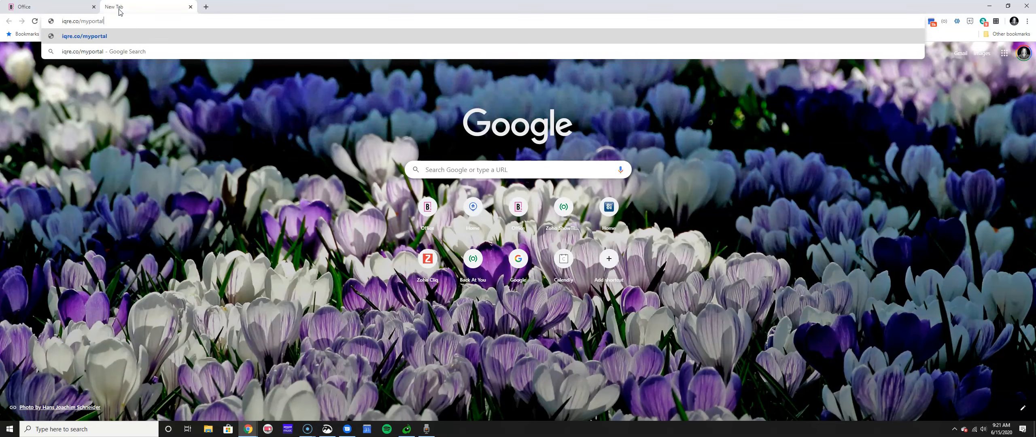
key(Return)
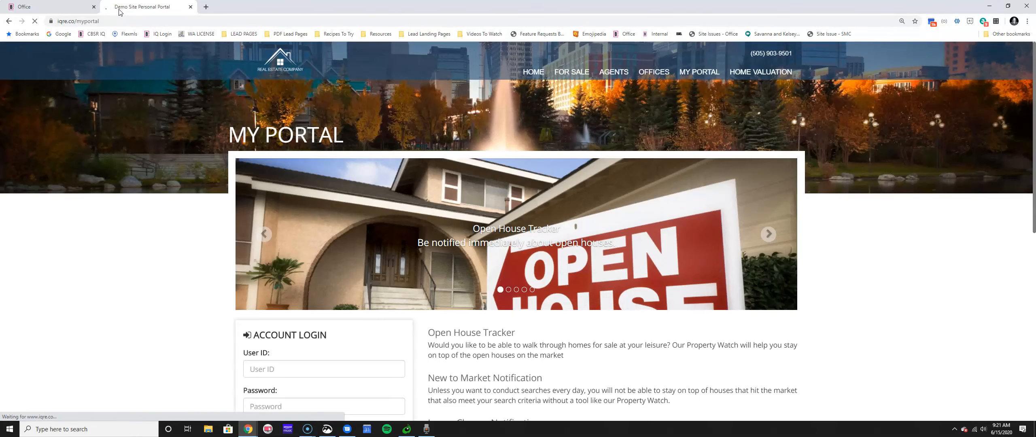
Log in to the seller's portal, correcting the user ID after a not-found error.
scroll(275, 288, down, 4)
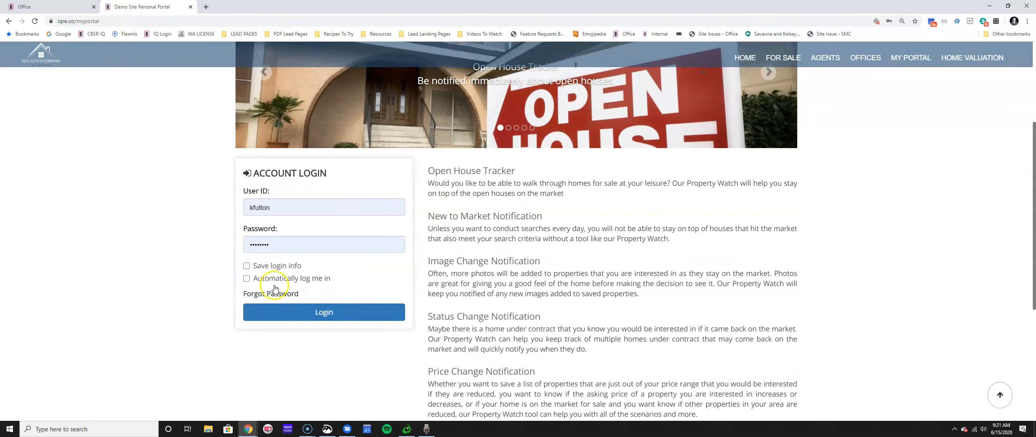
click(363, 314)
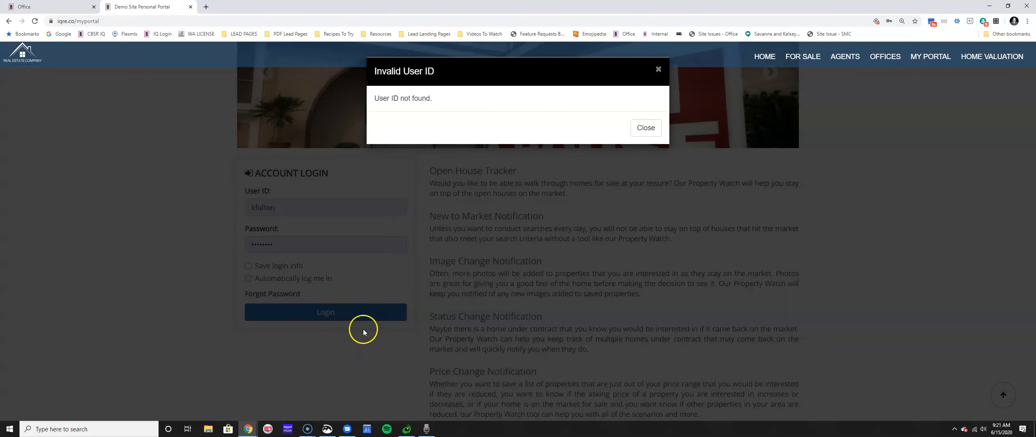
click(643, 128)
click(317, 204)
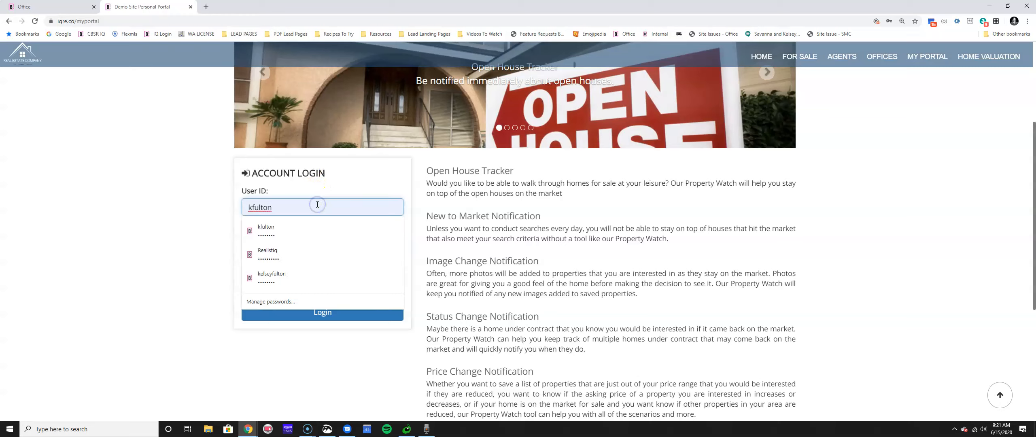
text(123)
click(338, 317)
click(331, 323)
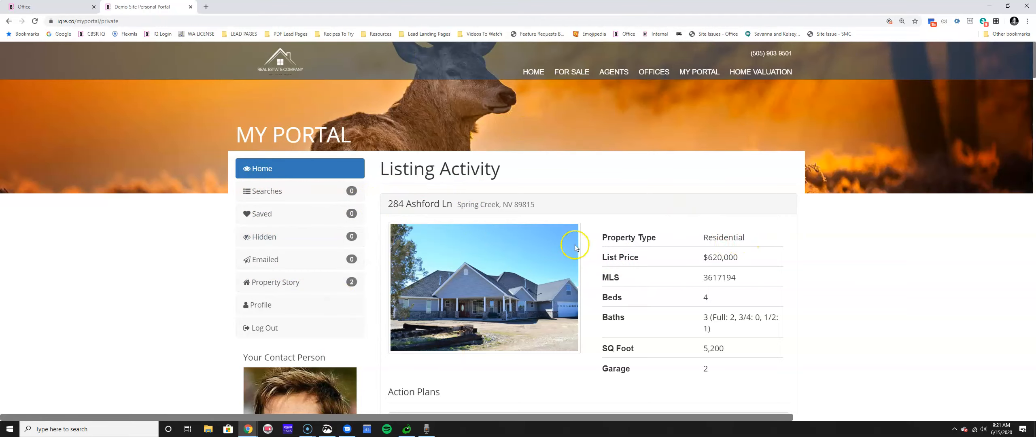
Review the portal's listing activity and action plans, then select the seller's name back in Office.
scroll(607, 303, down, 10)
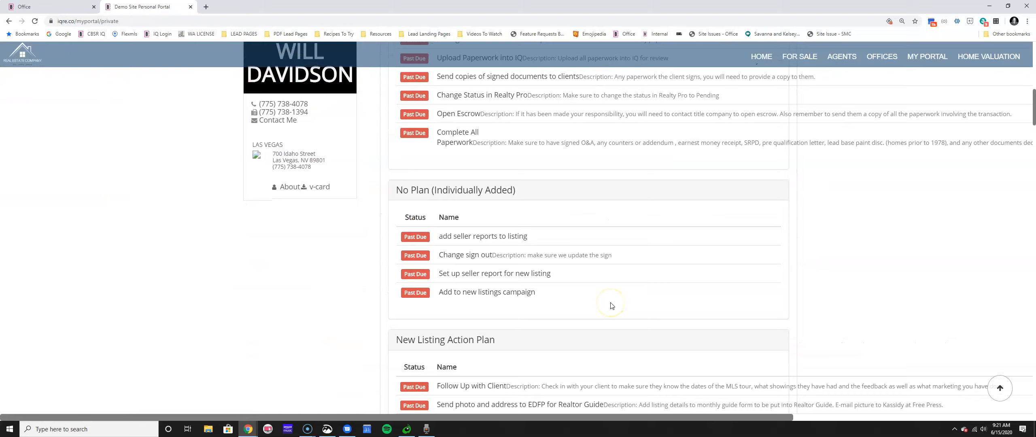
scroll(586, 299, up, 12)
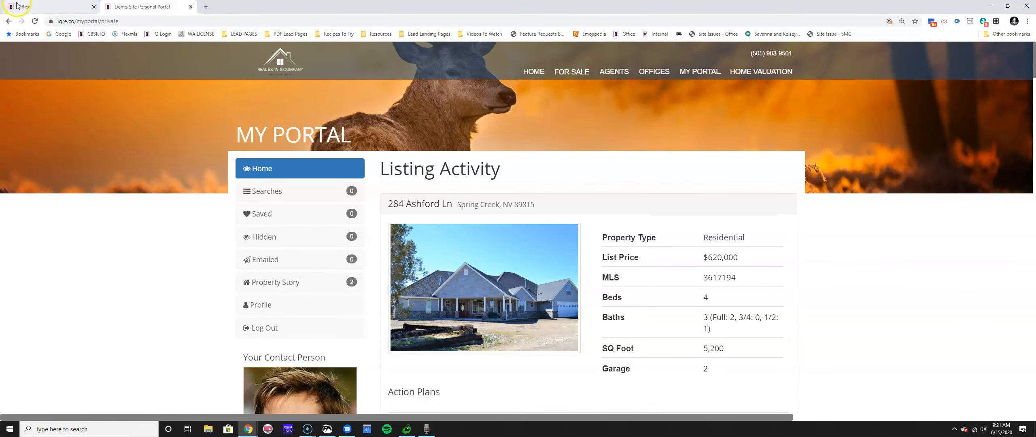
click(17, 3)
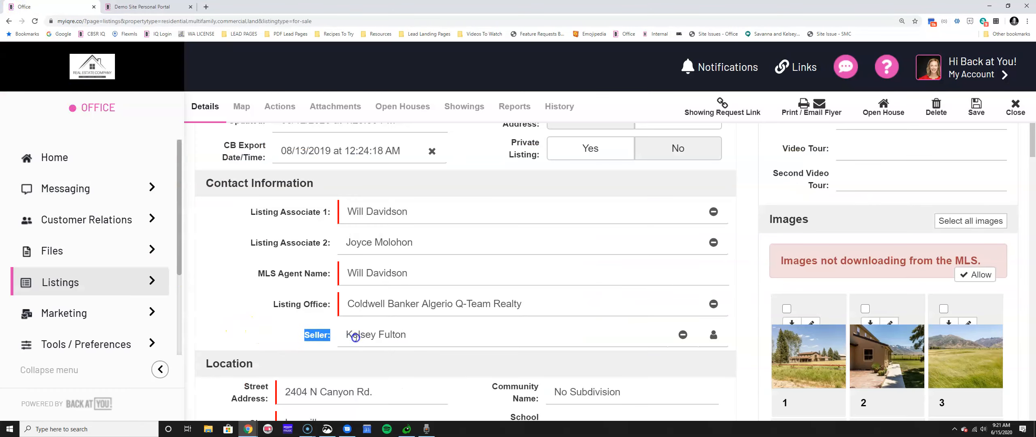
drag(417, 335, 310, 339)
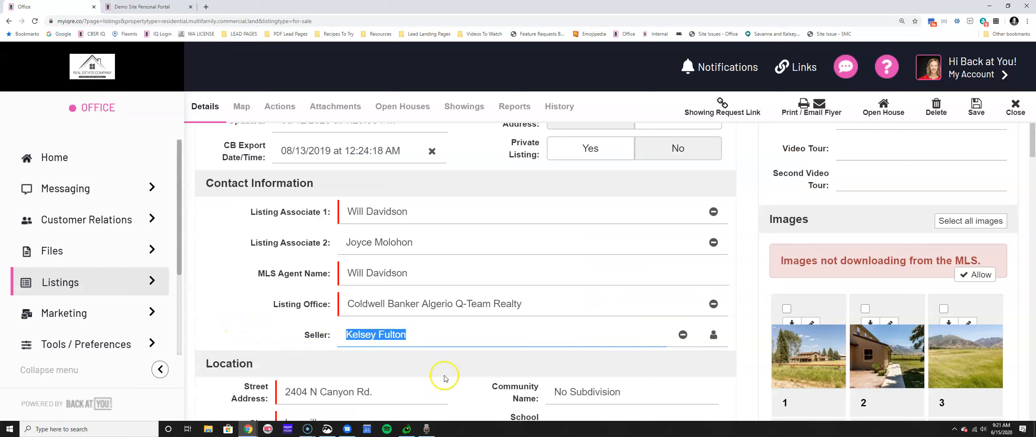
Re-pick the seller contact from autocomplete, check its entry form, and save the Canyon Rd. listing.
text(Kelsey)
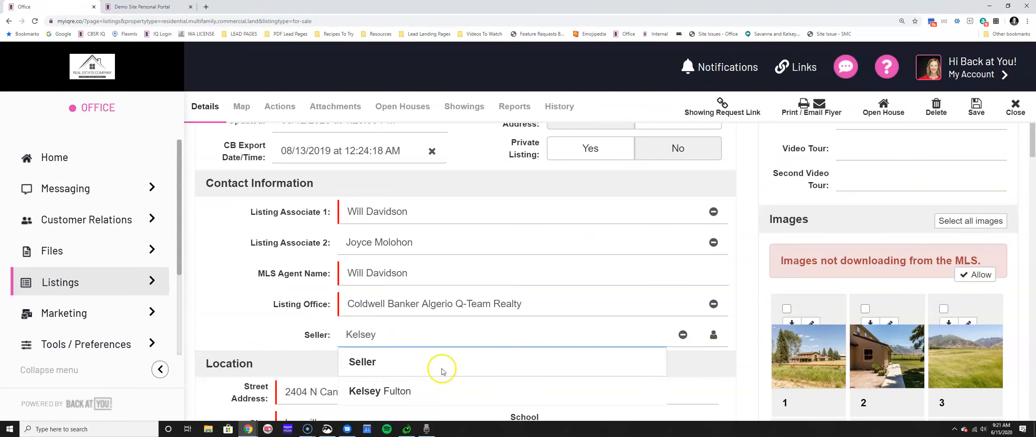
click(443, 392)
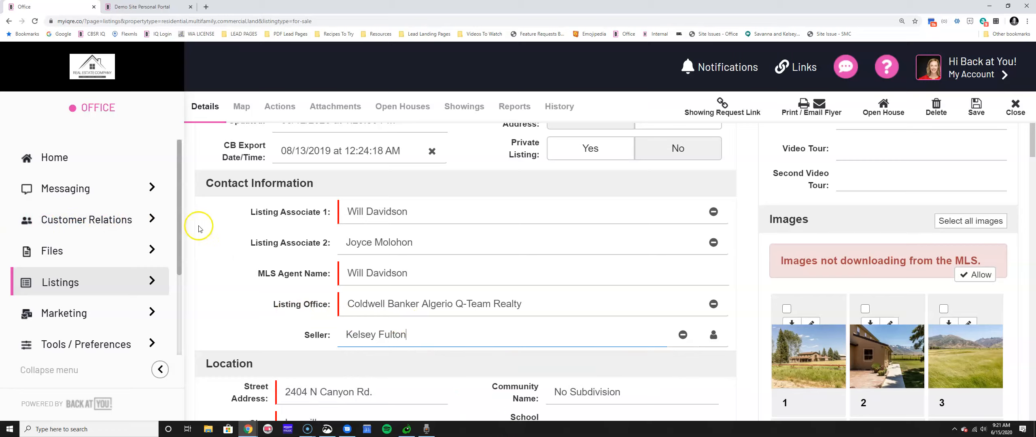
click(714, 336)
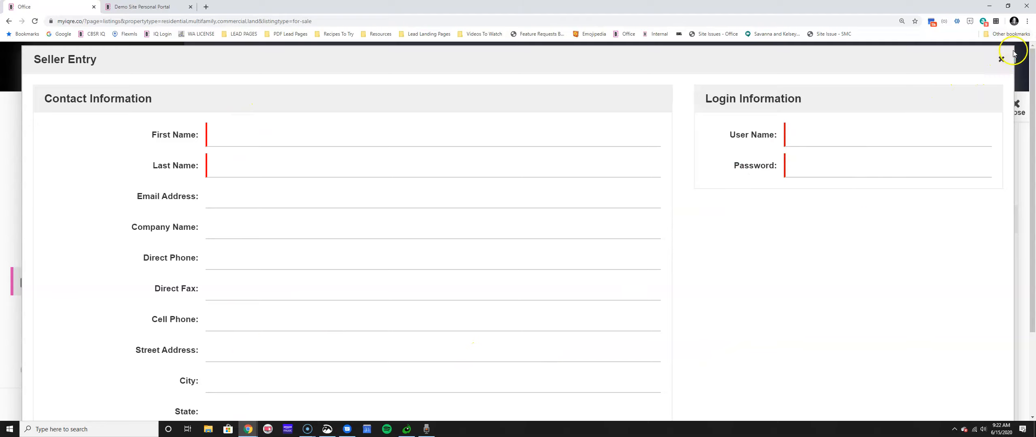
click(1001, 59)
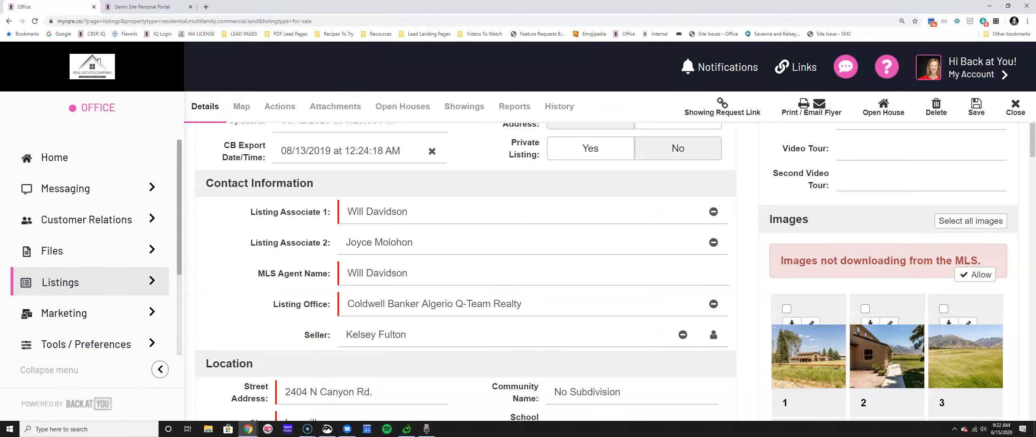
click(975, 108)
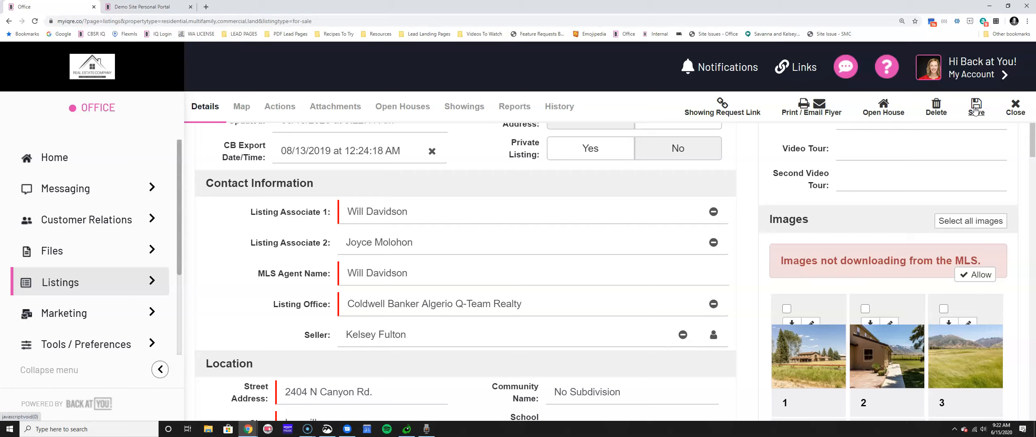
drag(307, 333, 344, 341)
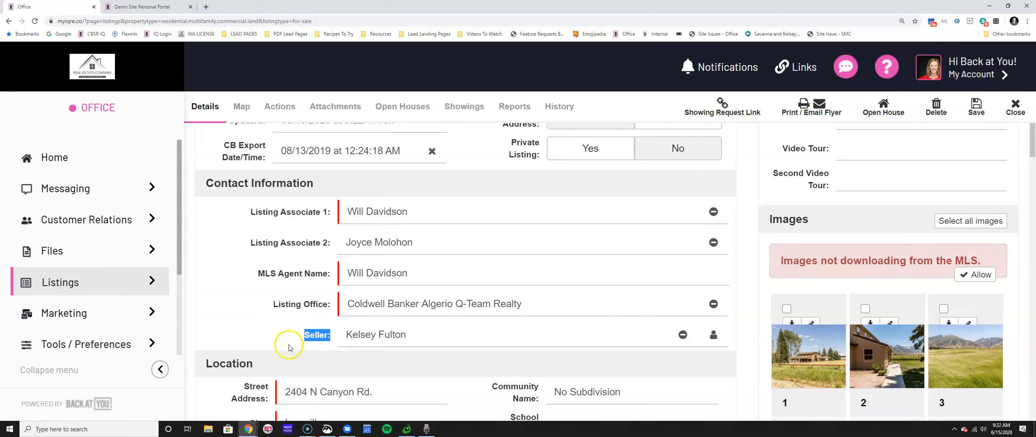
click(142, 6)
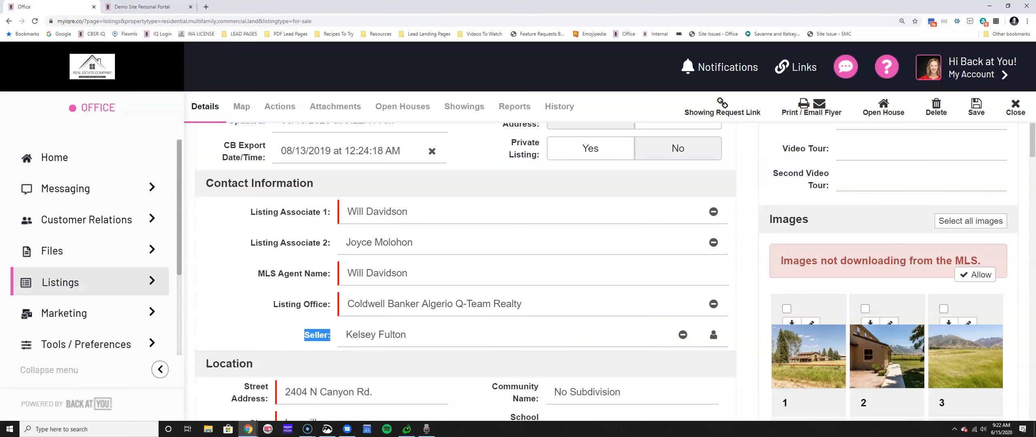
click(24, 7)
Delete "Please don't let dogs out!" from the Description, leaving 156 words, and save.
scroll(274, 256, down, 15)
scroll(274, 259, down, 12)
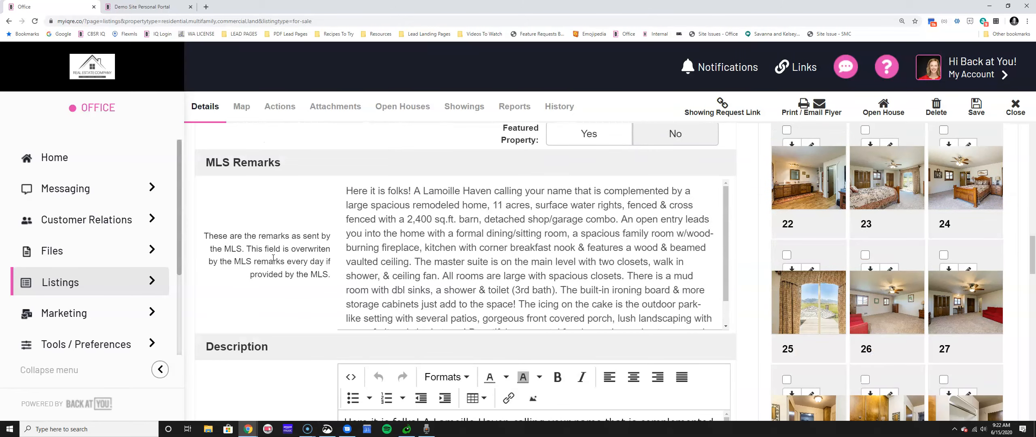
drag(194, 166, 278, 156)
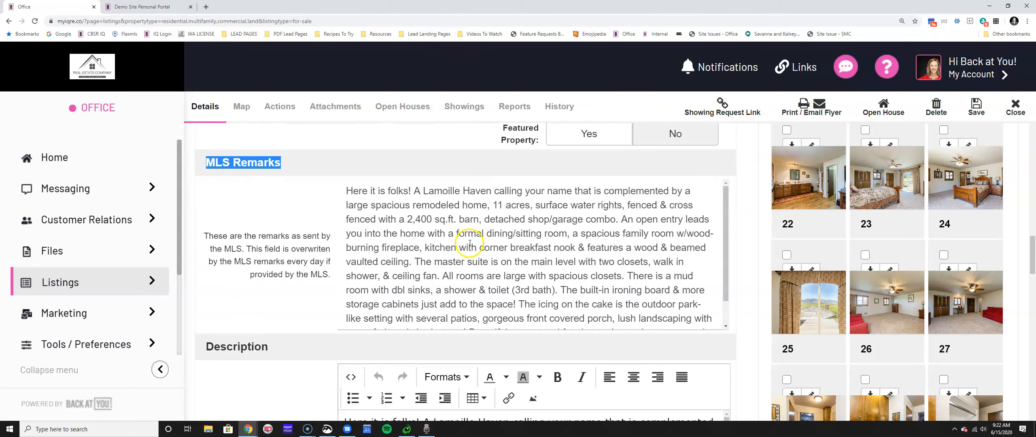
scroll(469, 243, down, 1)
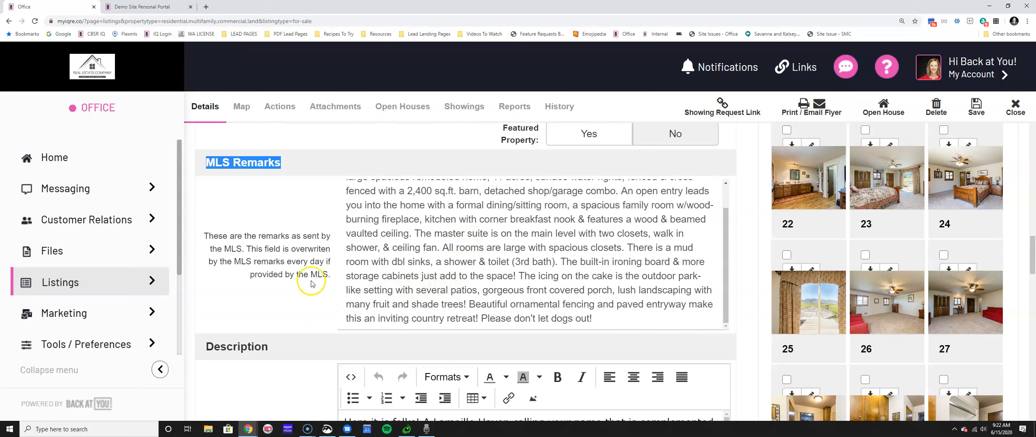
scroll(289, 279, down, 3)
scroll(289, 278, down, 3)
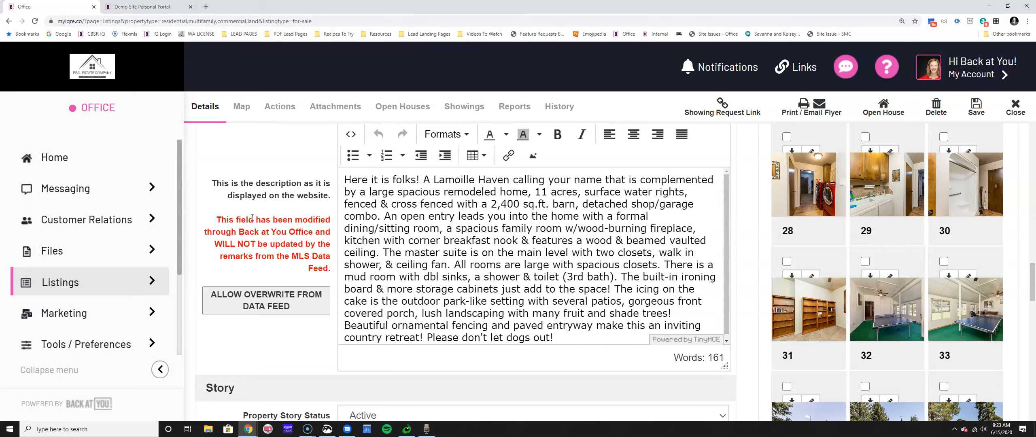
scroll(586, 324, up, 4)
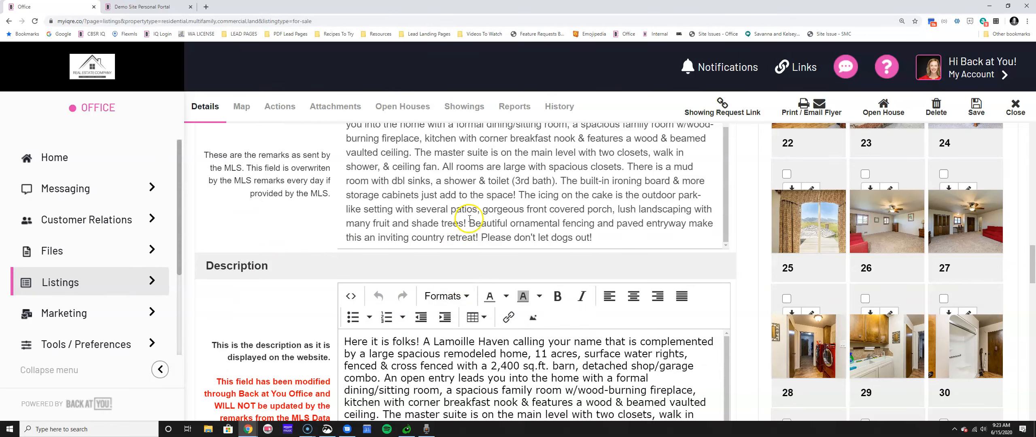
scroll(471, 217, down, 3)
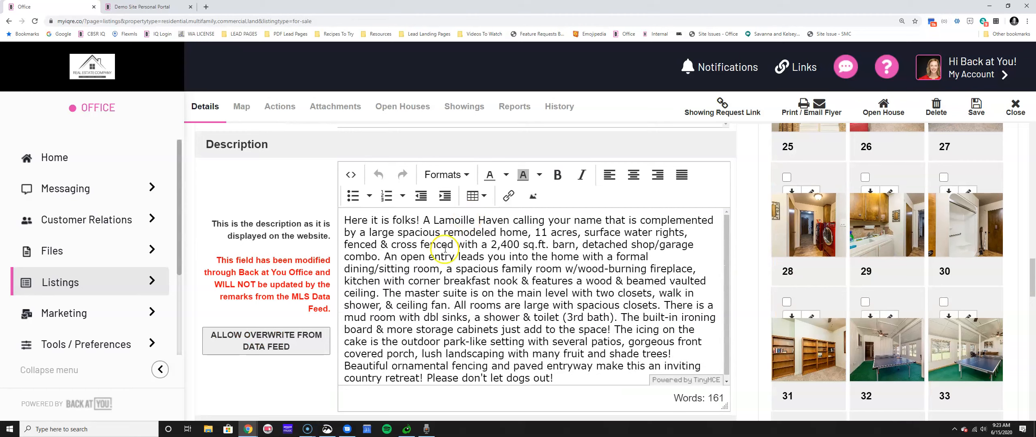
drag(566, 376, 421, 375)
key(BackSpace)
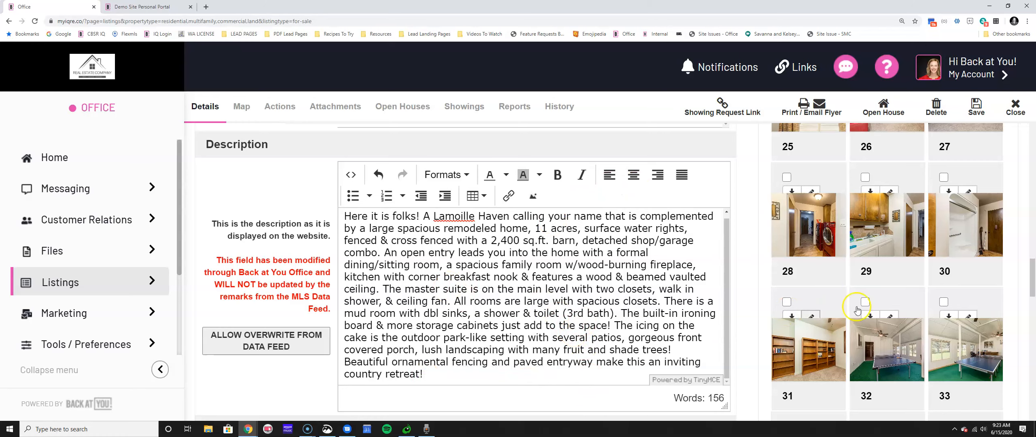
click(976, 106)
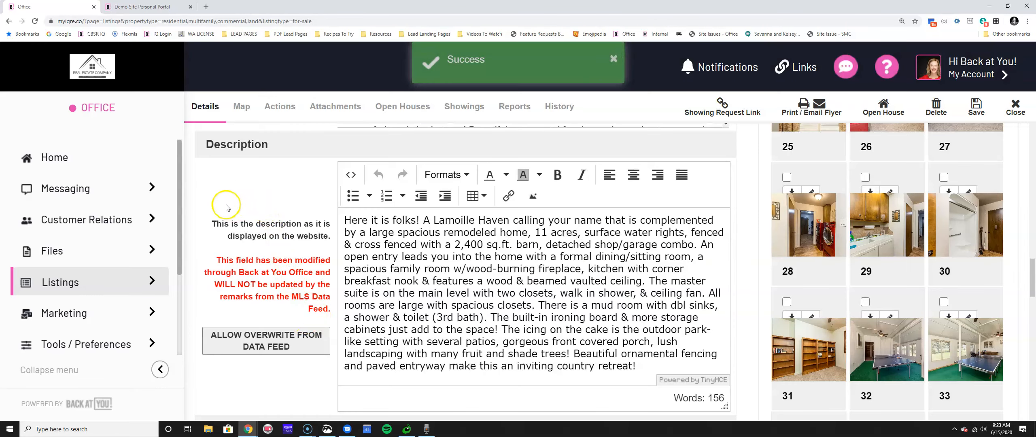
drag(211, 223, 332, 225)
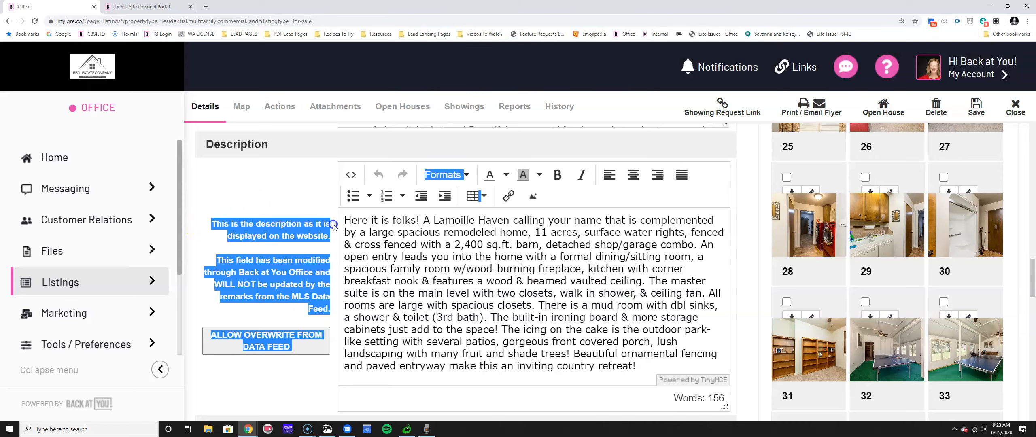
click(263, 234)
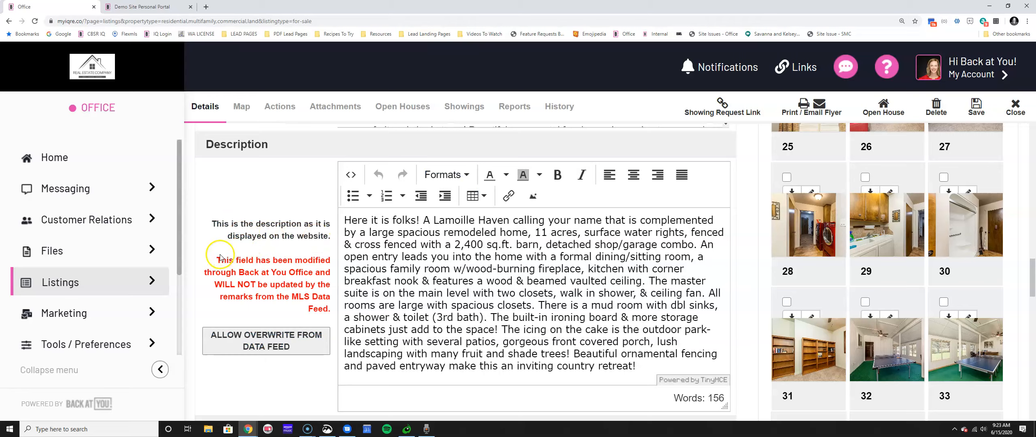
drag(216, 260, 331, 304)
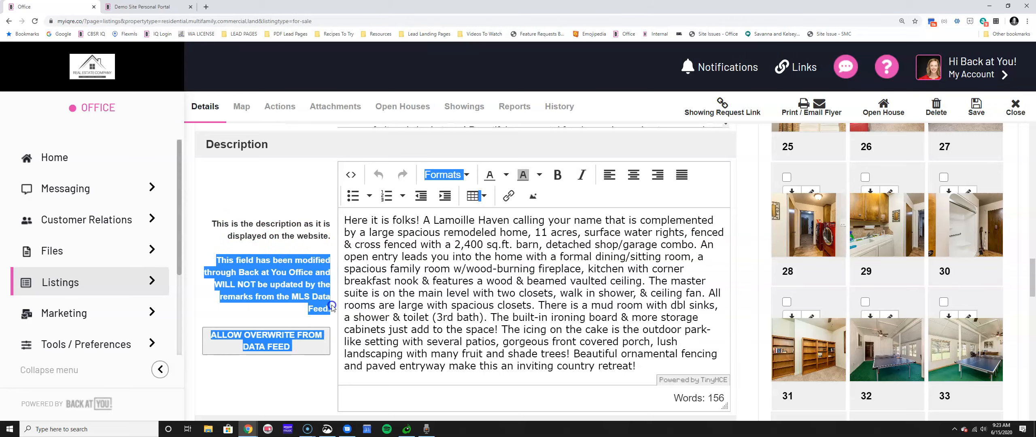
click(241, 279)
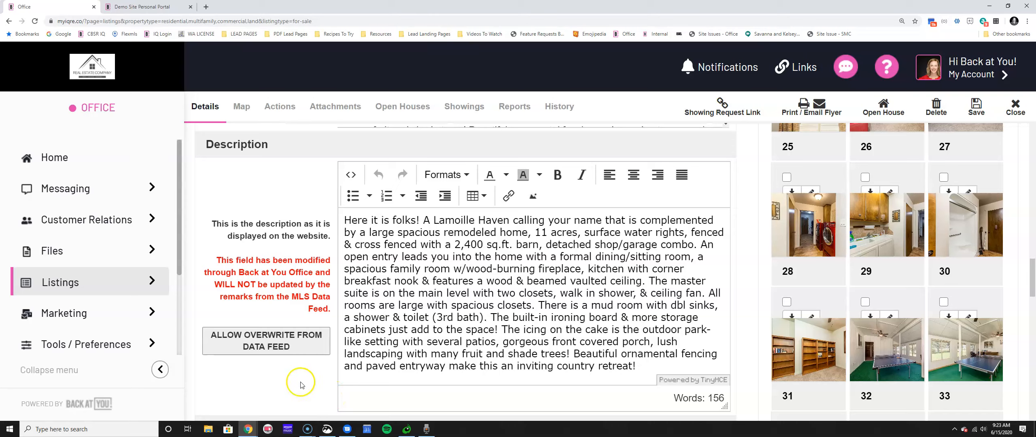
Allow the MLS data feed to overwrite the description, restoring its 'Please don't let dogs out!' ending.
click(282, 355)
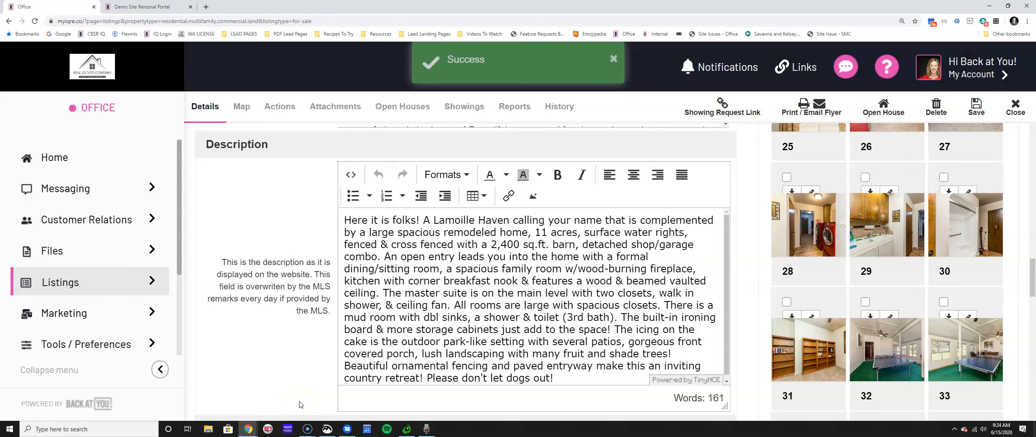
scroll(300, 396, down, 2)
scroll(300, 388, down, 2)
scroll(300, 383, up, 8)
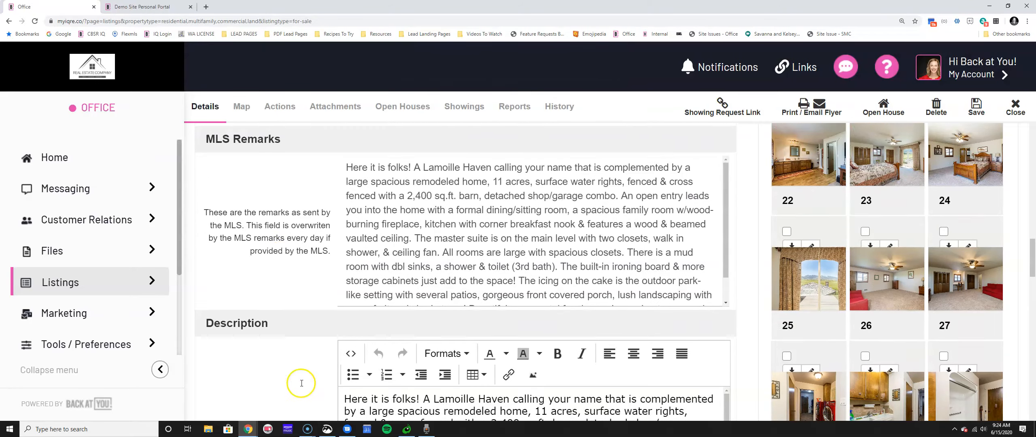
scroll(324, 330, down, 4)
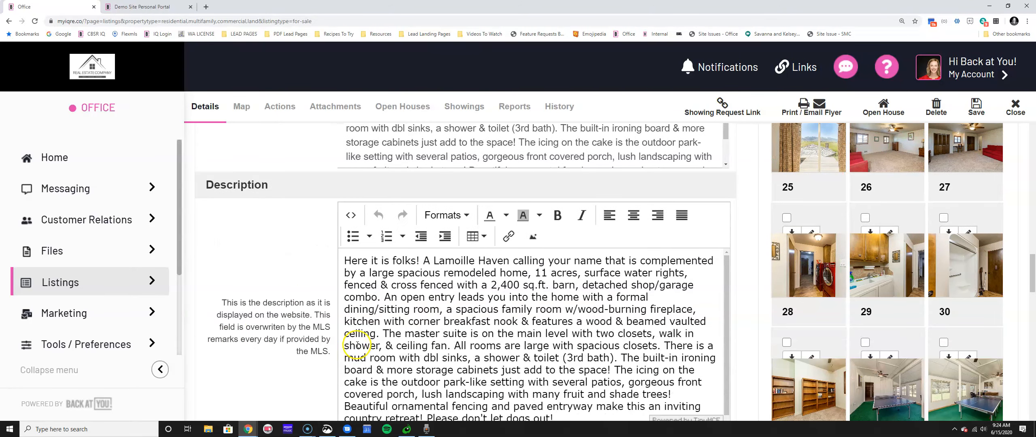
scroll(279, 342, down, 3)
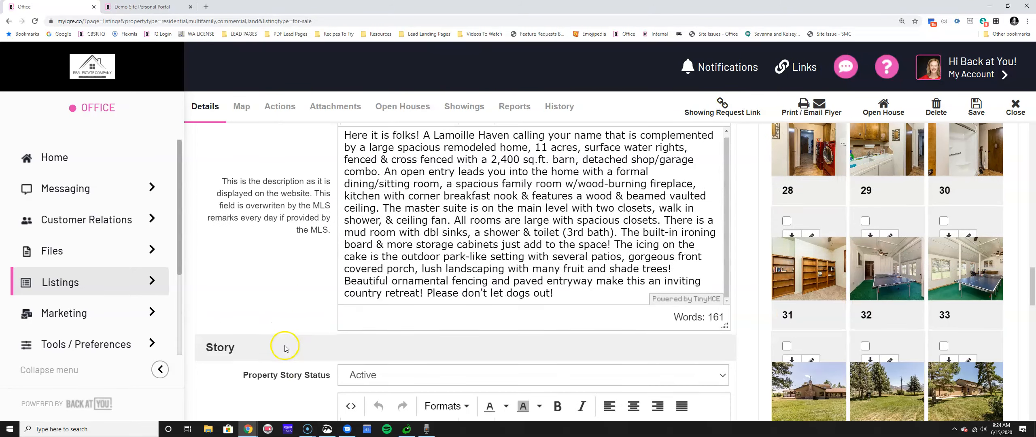
scroll(282, 338, up, 8)
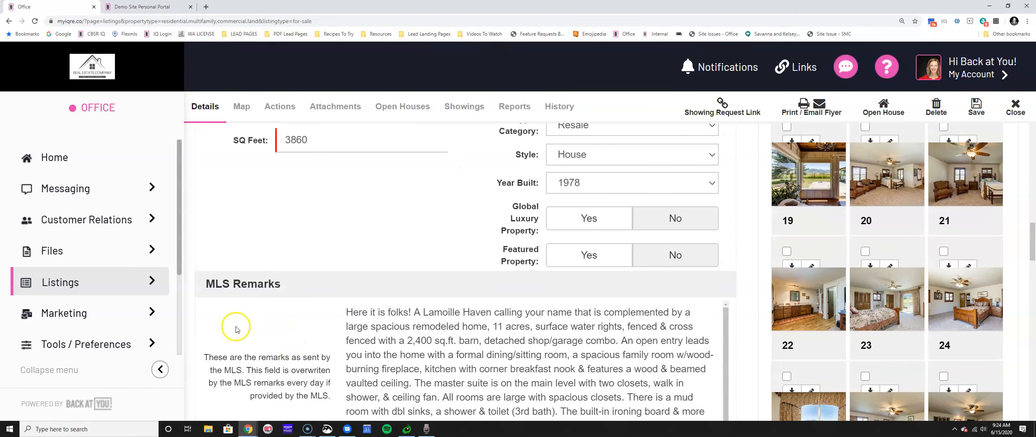
Highlight the Story section heading further down the listing.
drag(202, 284, 322, 287)
scroll(283, 364, down, 15)
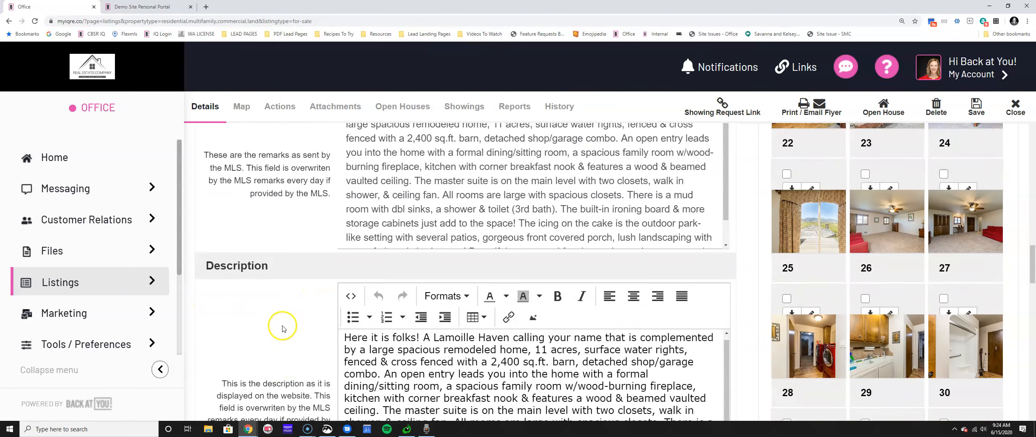
drag(204, 185, 286, 189)
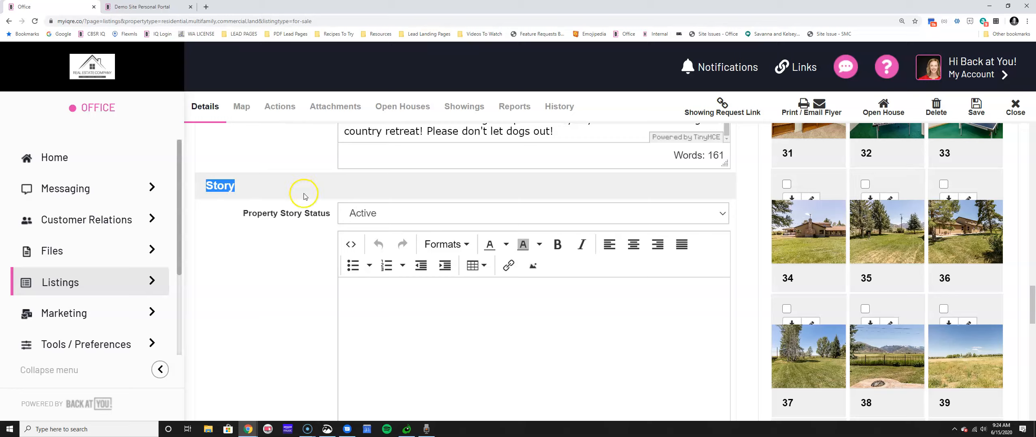
click(214, 184)
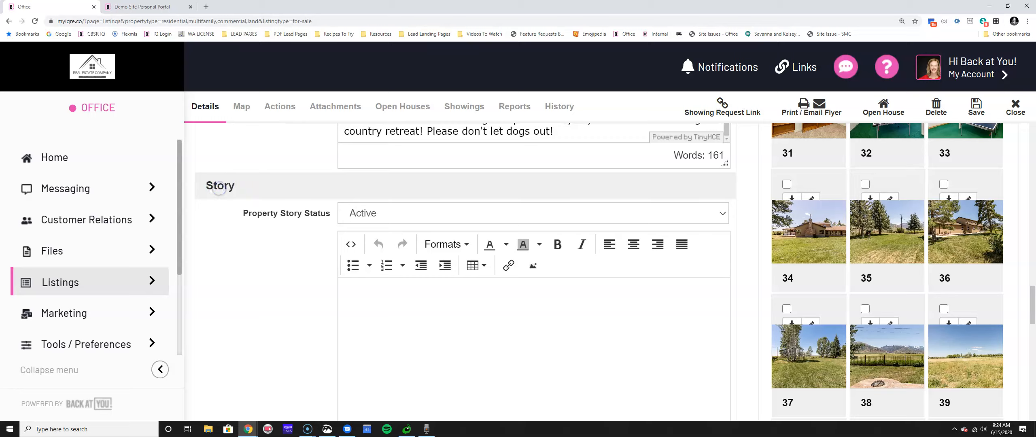
drag(206, 188, 253, 189)
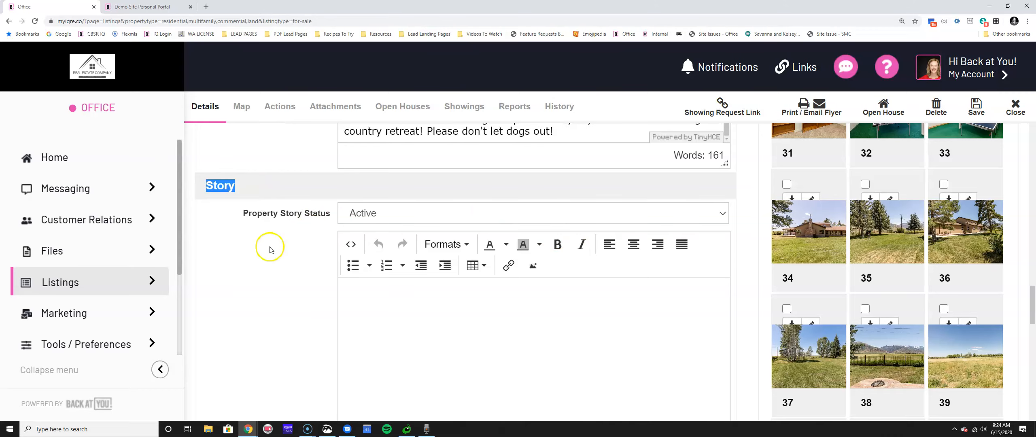
click(162, 7)
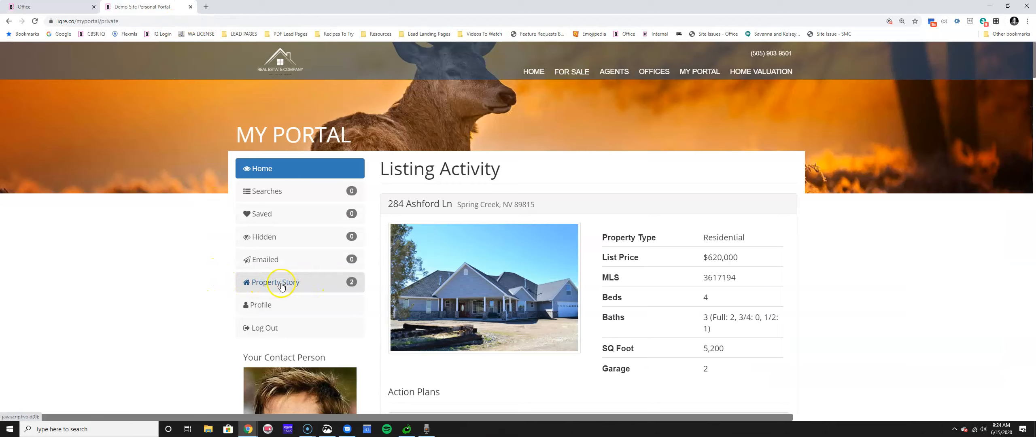
click(294, 289)
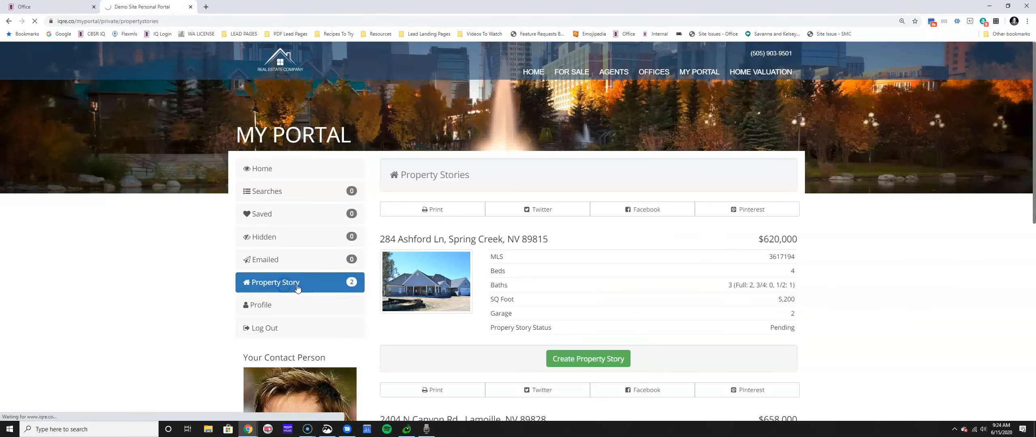
click(596, 347)
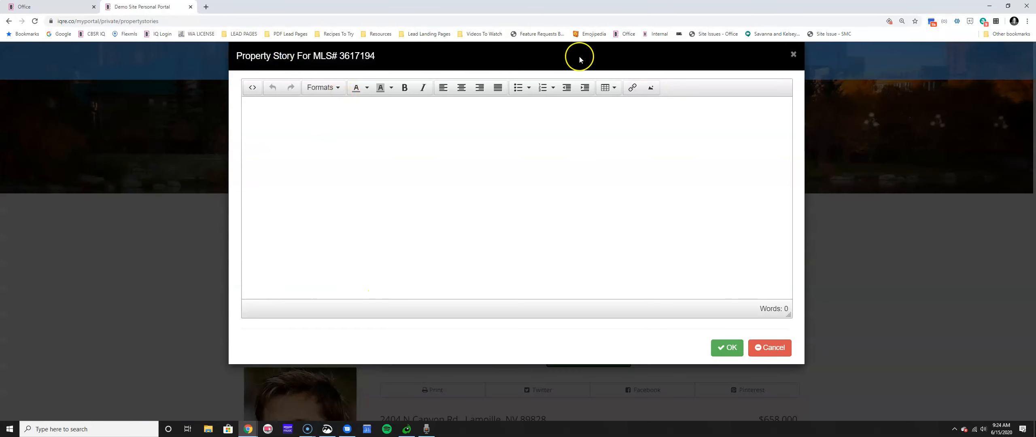
click(786, 345)
click(77, 8)
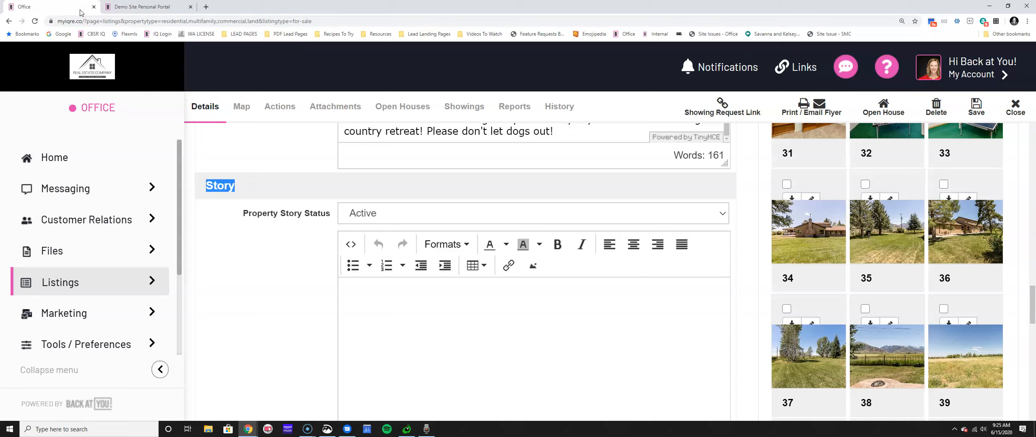
click(169, 8)
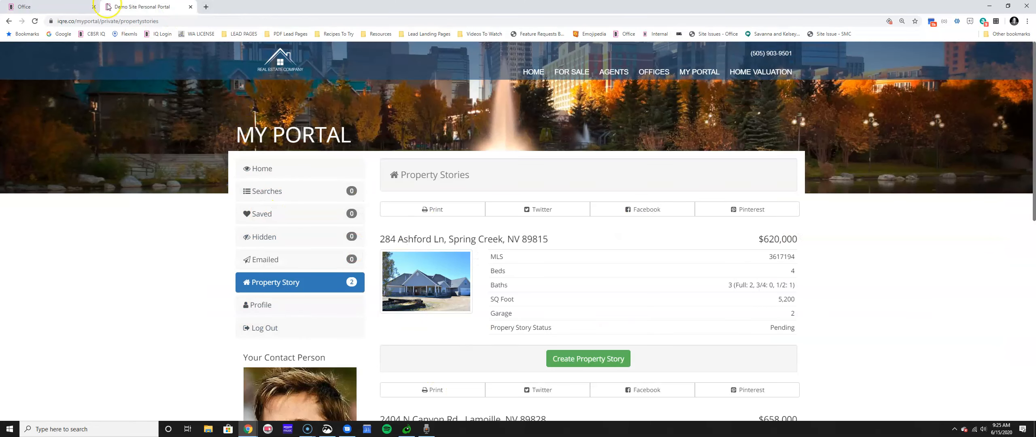
Enter 'IN HERE BY TYPING' as the listing's property story text.
click(64, 7)
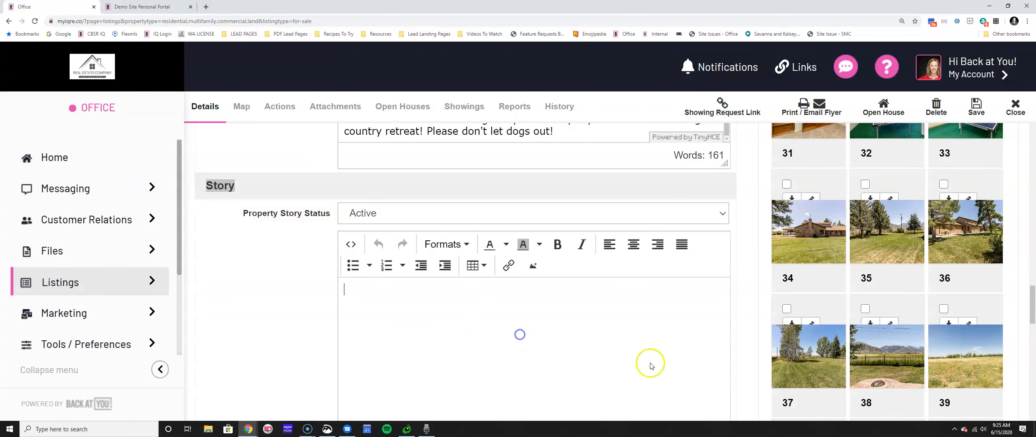
text(IN HERE BY TYPE)
key(BackSpace)
text(ING)
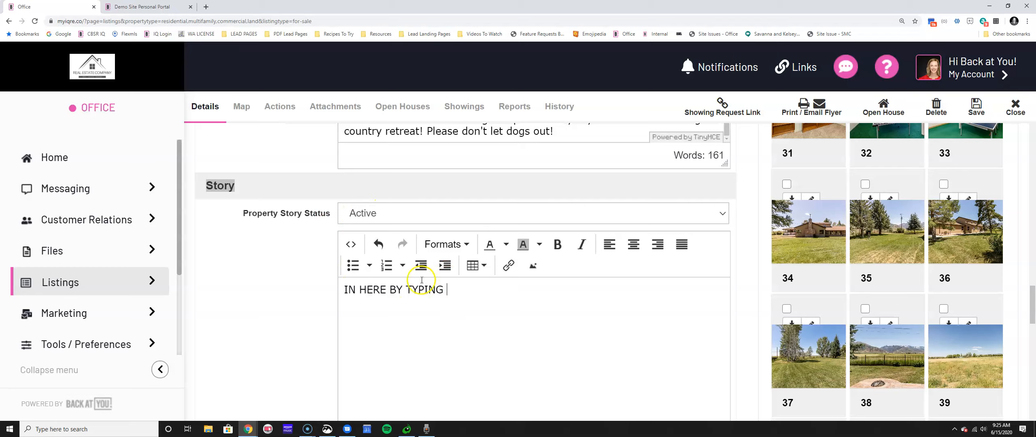
Set the Property Story Status to Inactive.
click(405, 213)
click(406, 216)
click(409, 212)
click(424, 231)
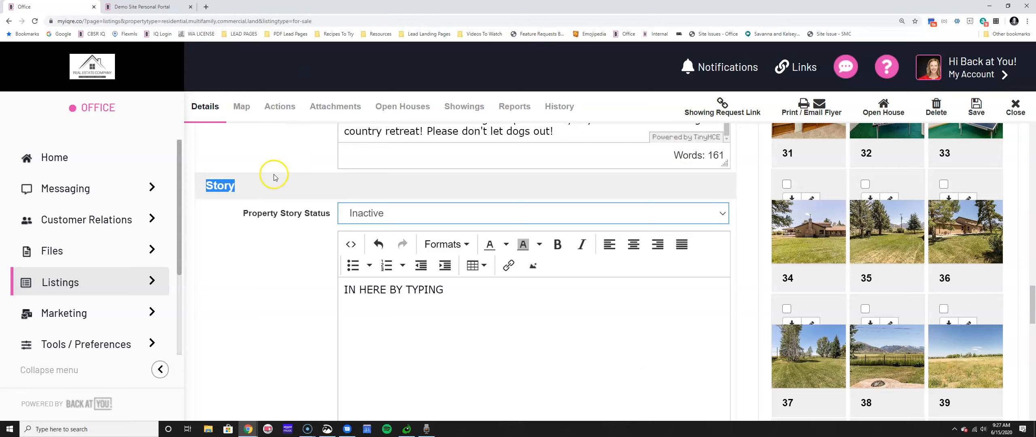
click(343, 299)
click(463, 290)
drag(463, 290, 303, 294)
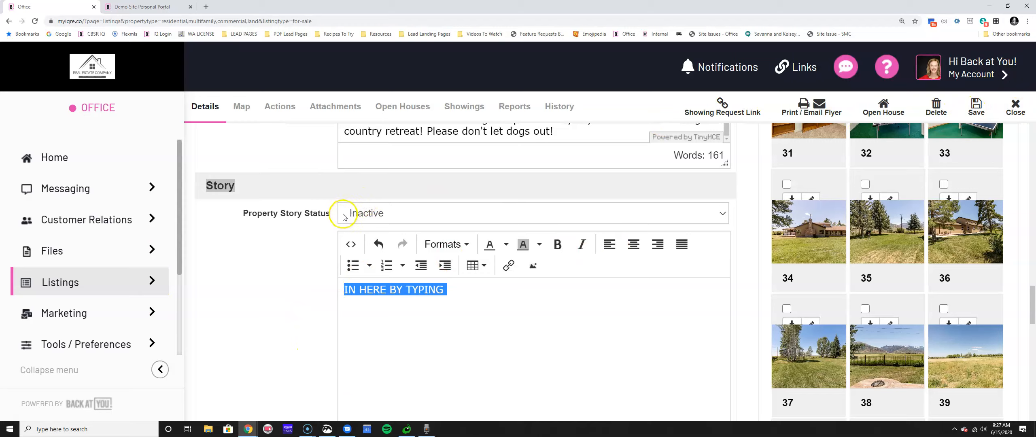
drag(250, 199, 247, 185)
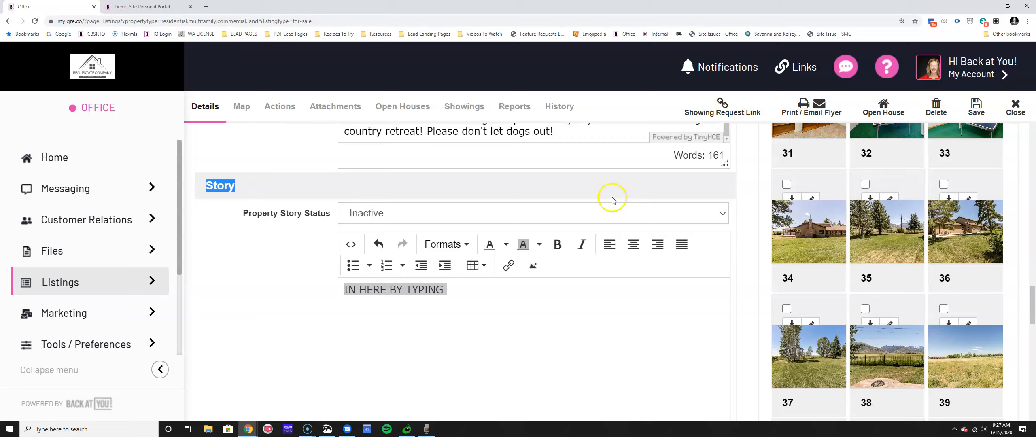
scroll(619, 204, up, 5)
scroll(643, 205, up, 15)
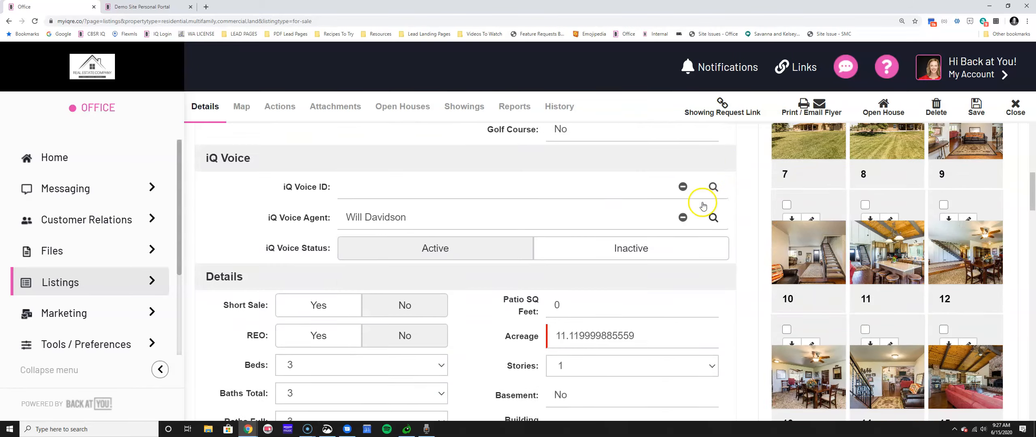
scroll(747, 218, up, 3)
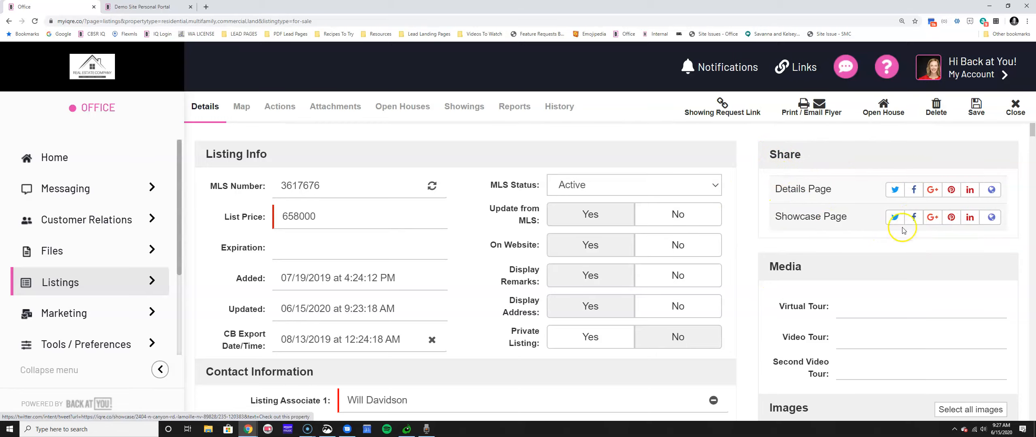
click(992, 222)
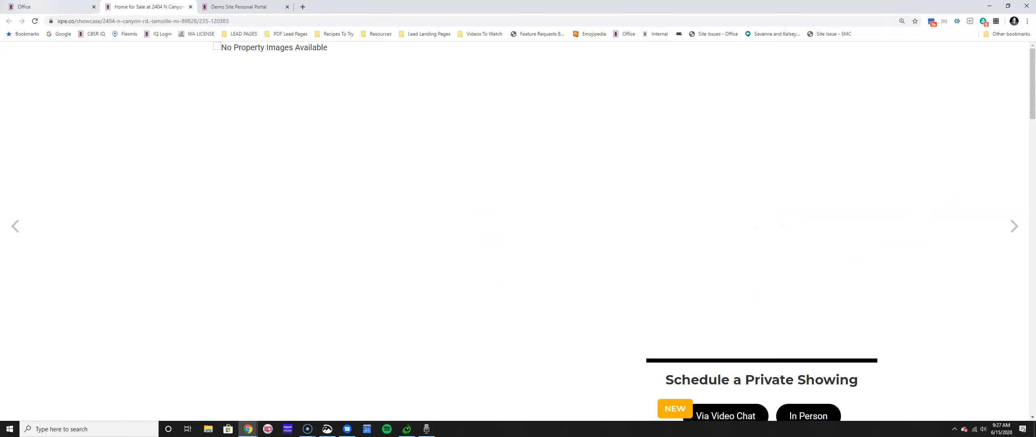
click(38, 7)
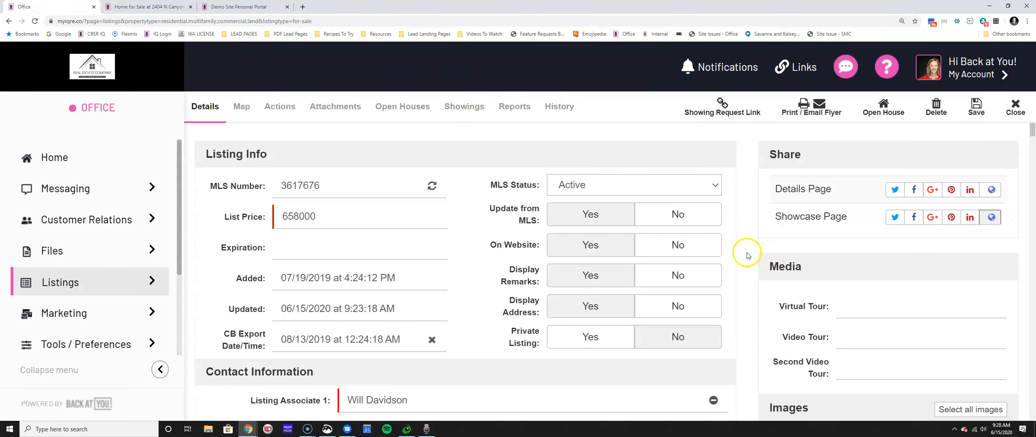
drag(754, 261, 812, 263)
click(190, 7)
click(811, 264)
drag(769, 266, 811, 268)
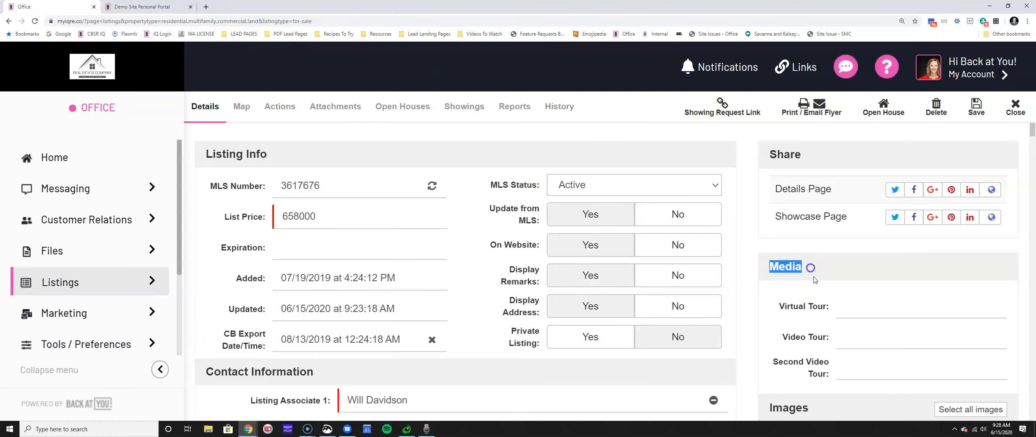
click(843, 307)
click(847, 338)
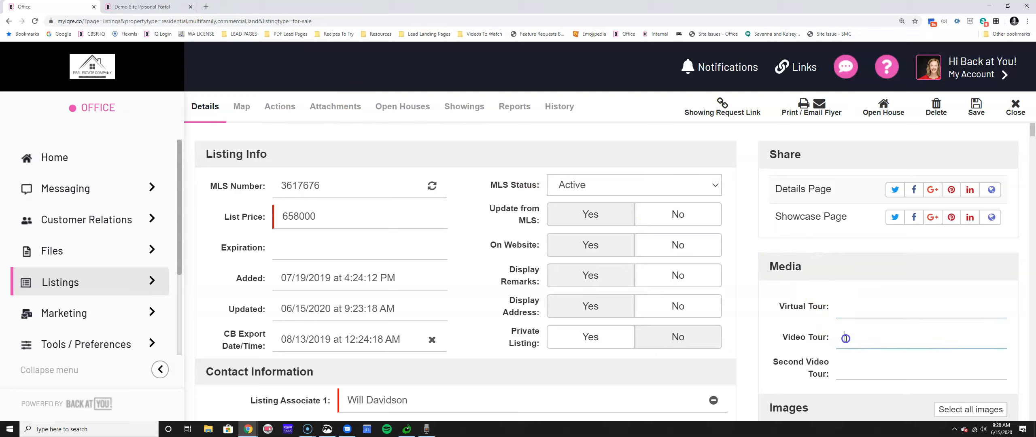
click(853, 378)
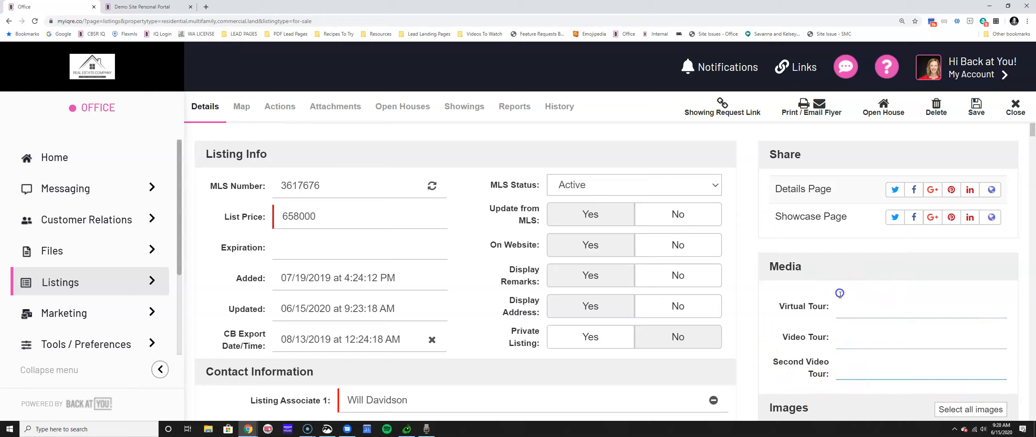
click(846, 369)
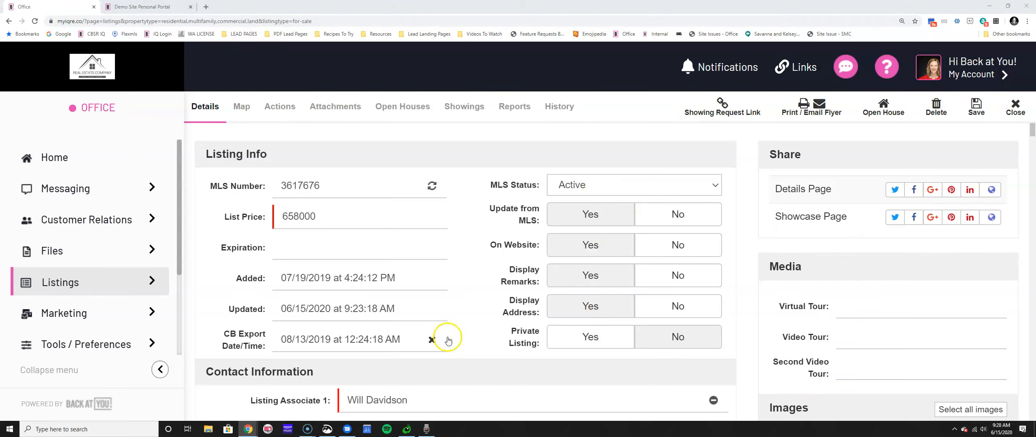
drag(760, 267, 828, 264)
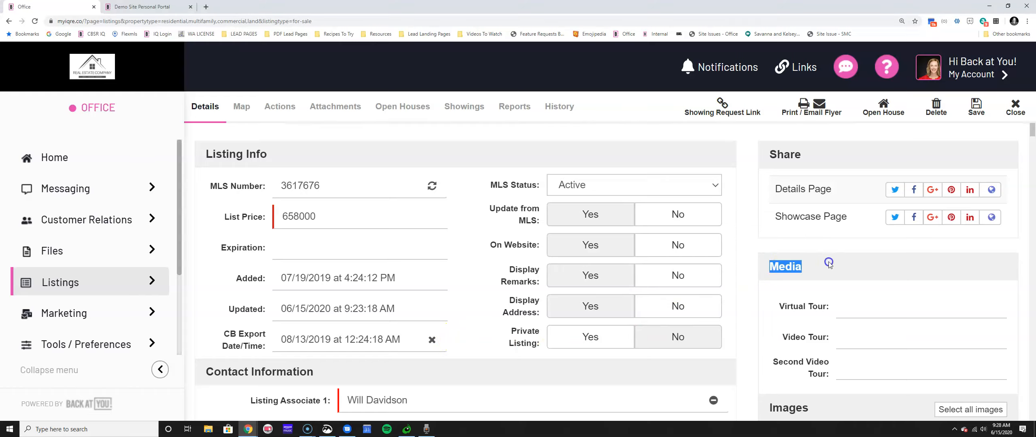
click(803, 290)
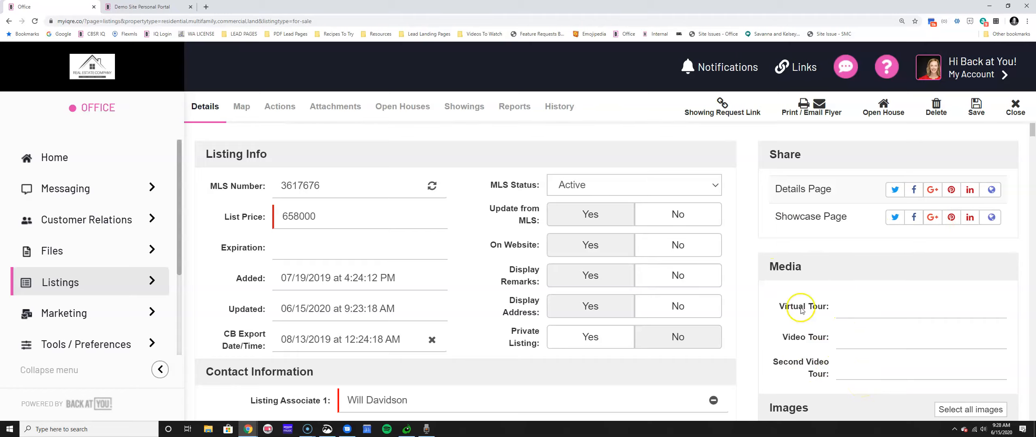
click(676, 250)
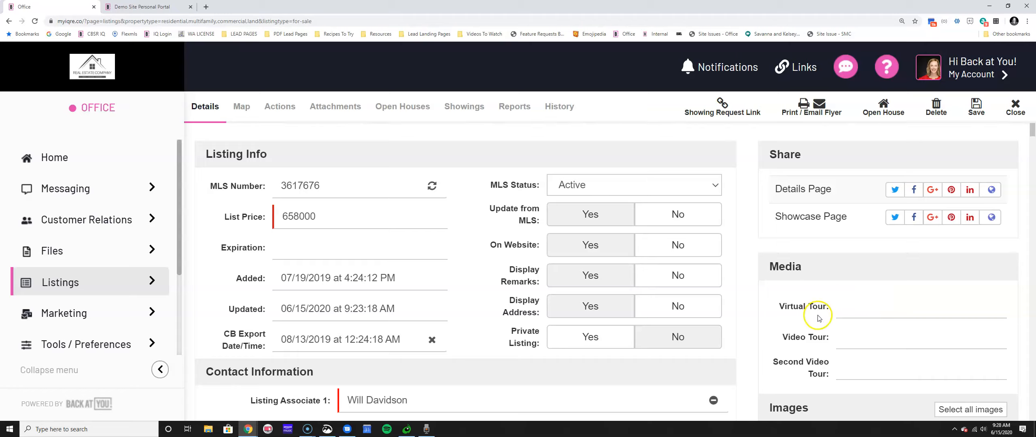
click(840, 306)
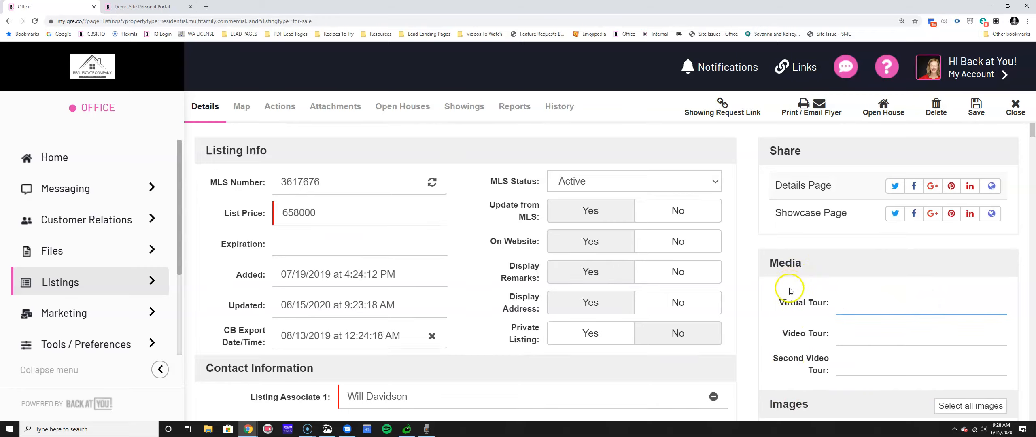
scroll(789, 292, down, 2)
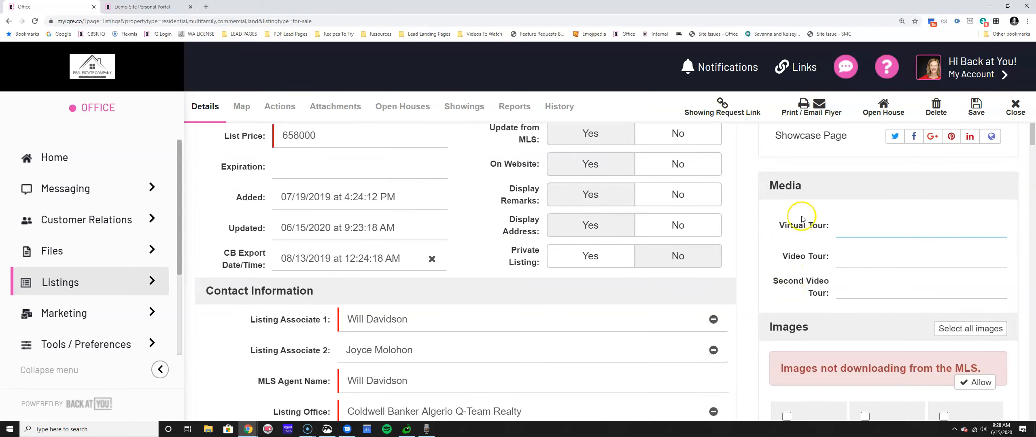
Drag thumbnails in the Images panel into new positions.
scroll(791, 290, down, 2)
scroll(792, 287, down, 1)
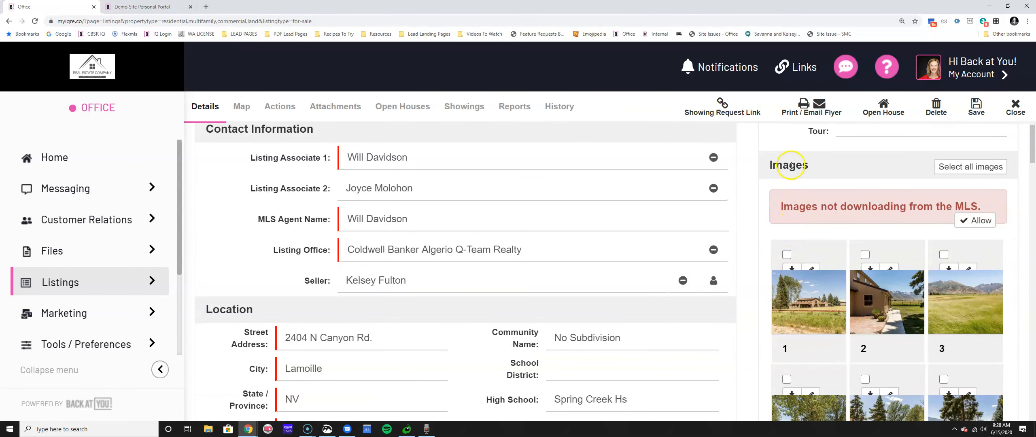
drag(772, 165, 815, 160)
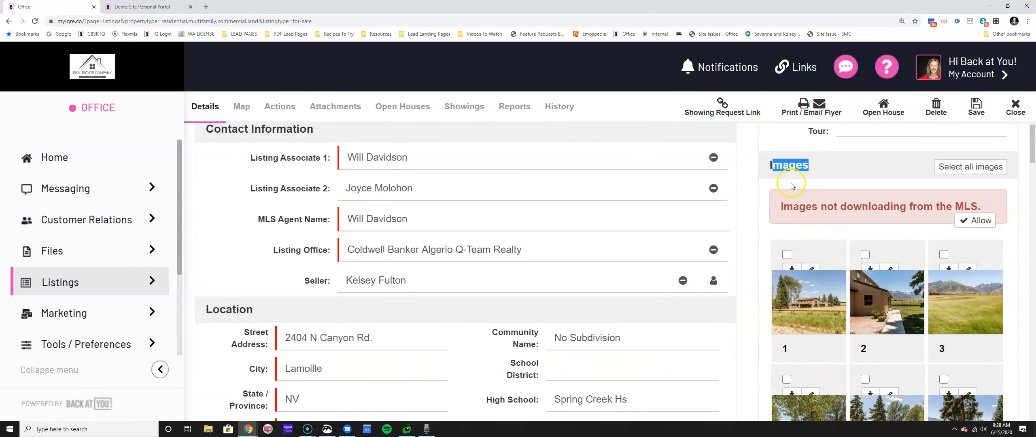
scroll(889, 277, down, 4)
scroll(889, 276, down, 18)
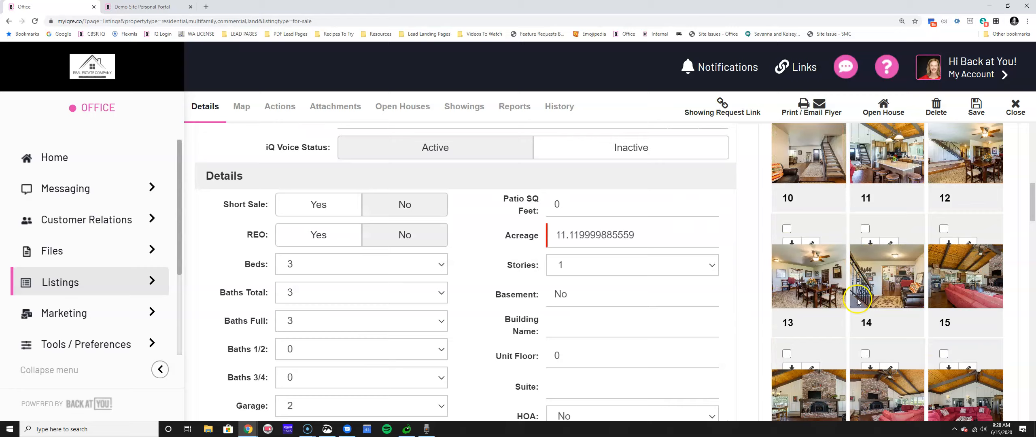
scroll(852, 302, up, 19)
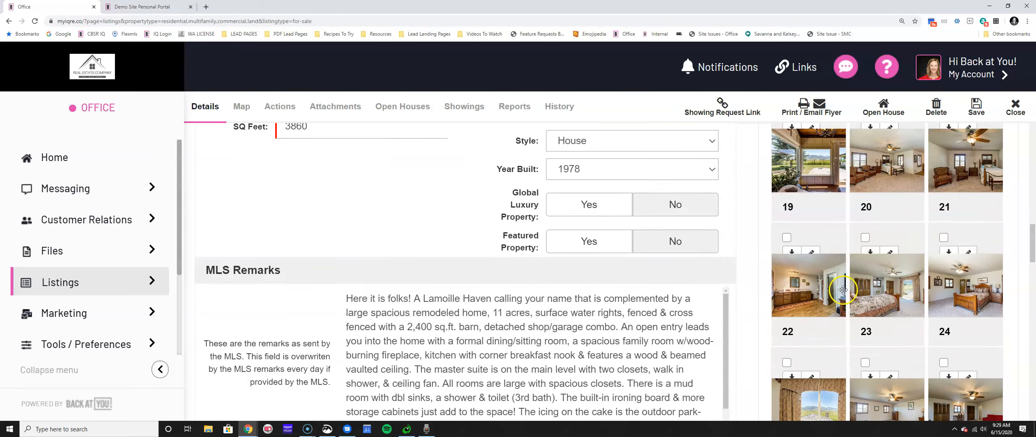
scroll(832, 266, up, 10)
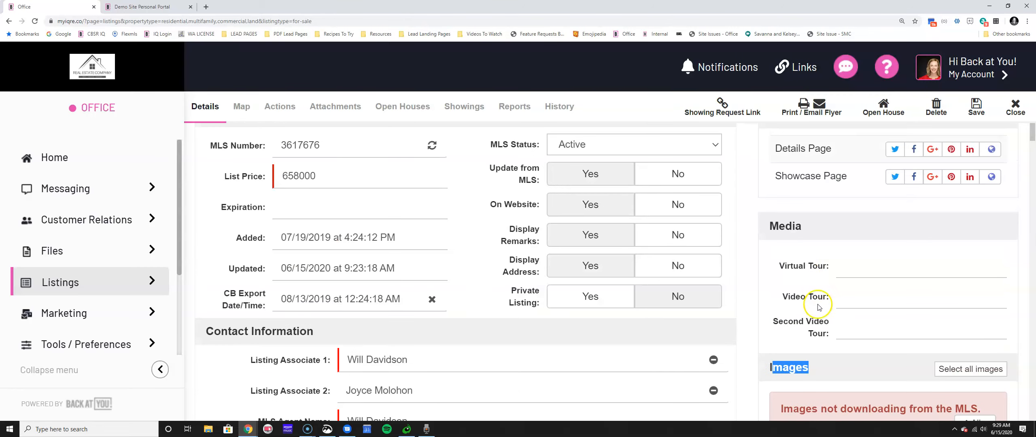
scroll(814, 303, down, 9)
drag(808, 154, 867, 294)
Move the grass-field photo to the first gallery slot and save the new photo order.
drag(861, 139, 818, 308)
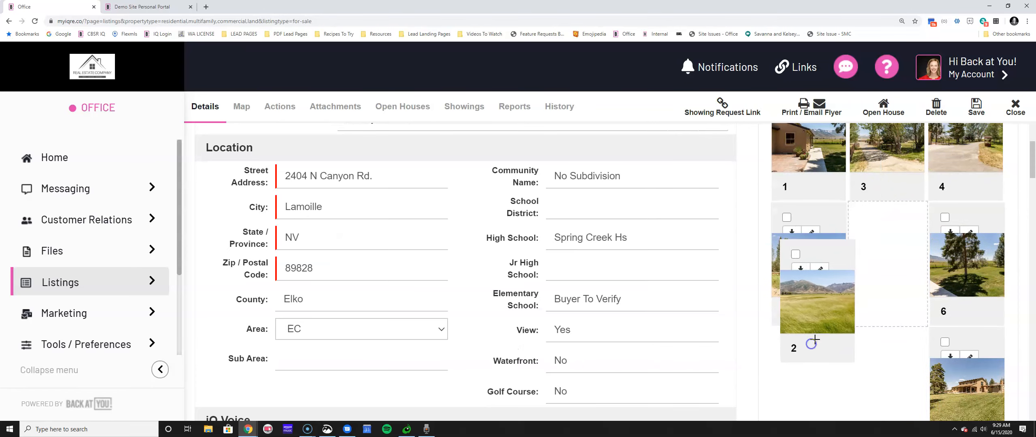
drag(815, 340, 811, 343)
scroll(923, 285, up, 5)
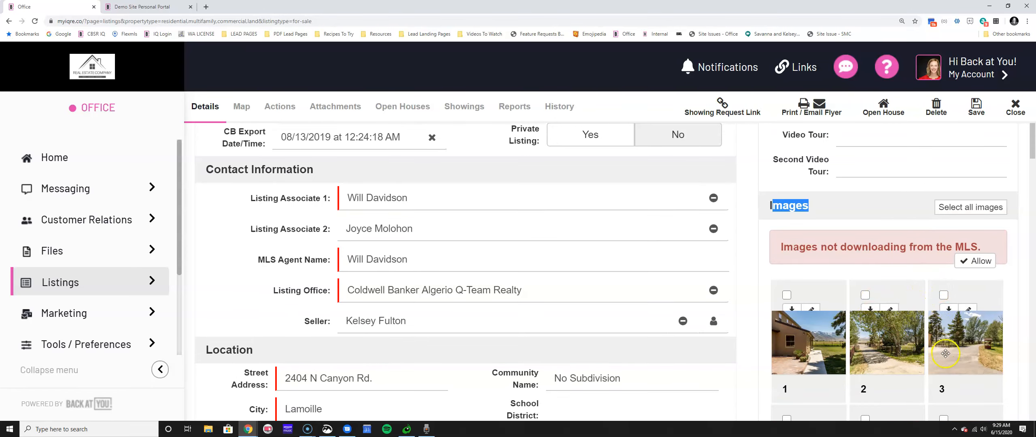
drag(795, 366, 793, 360)
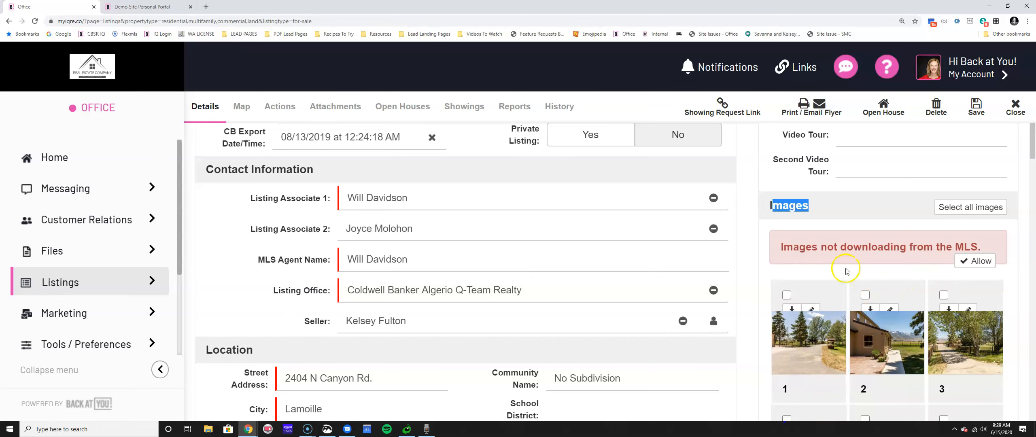
click(983, 107)
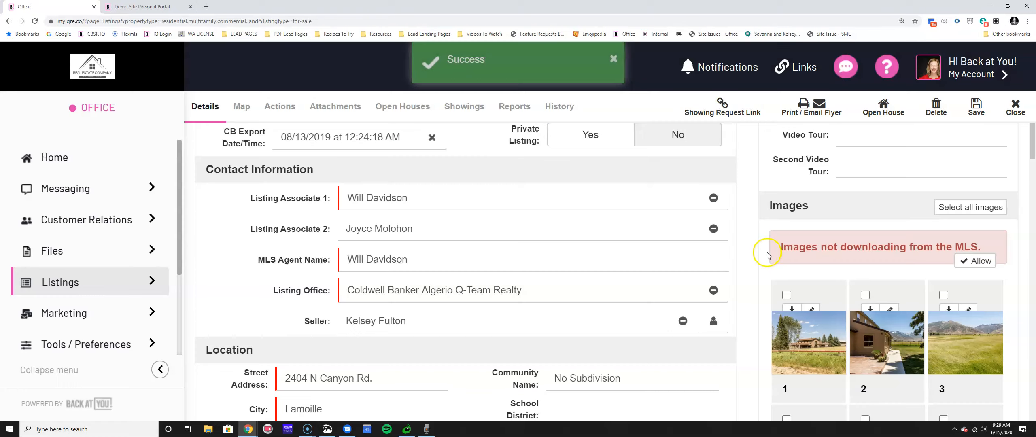
drag(786, 248, 1005, 246)
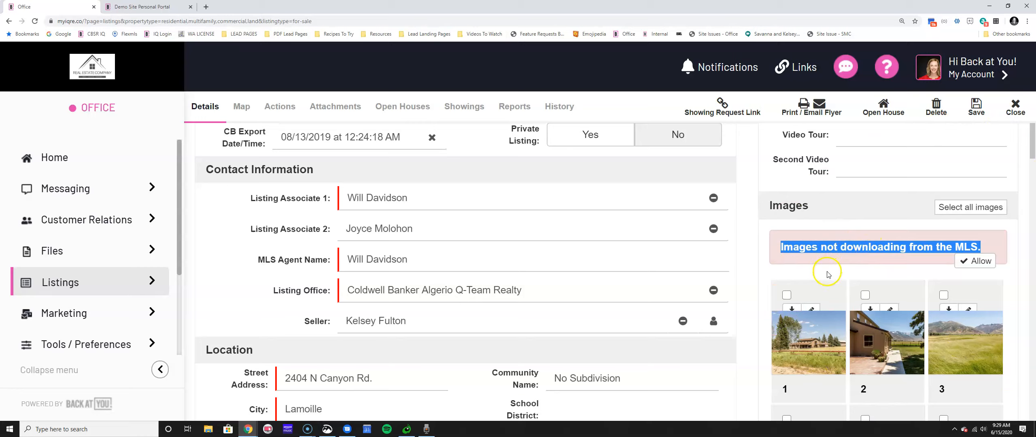
Allow MLS image downloads, confirm Yes to clear the photos, and save the listing.
click(978, 261)
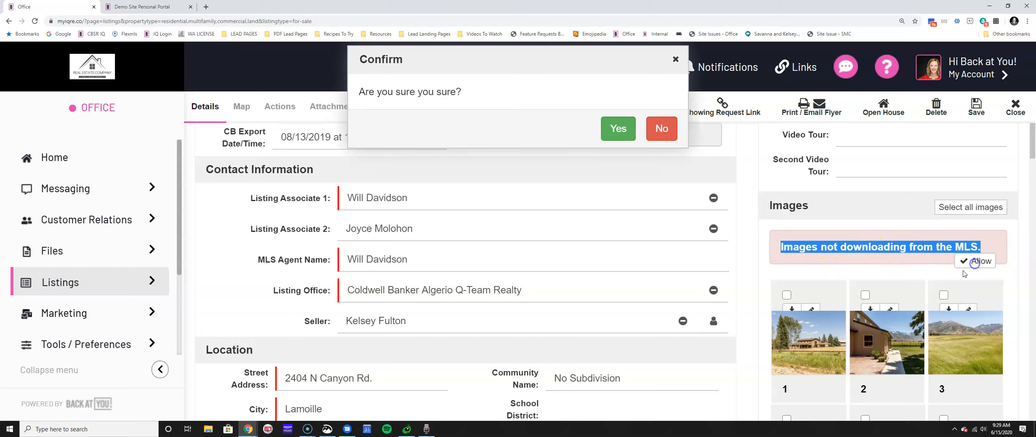
click(618, 129)
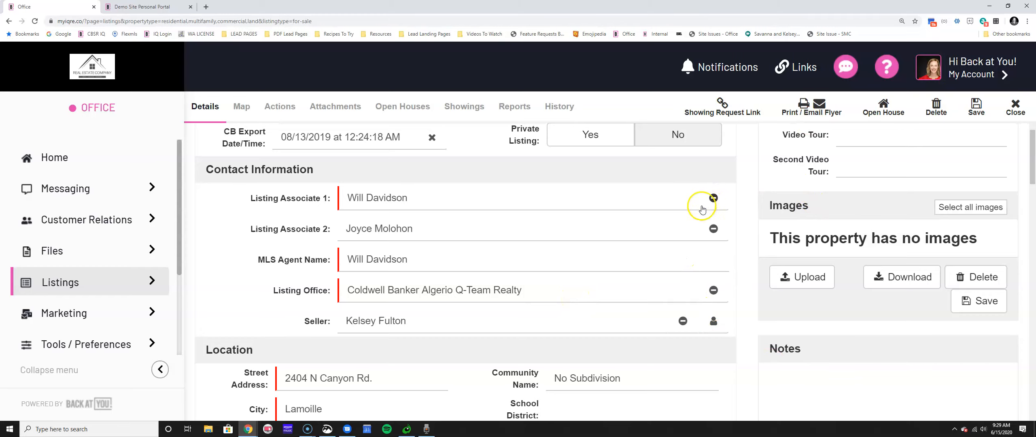
click(975, 106)
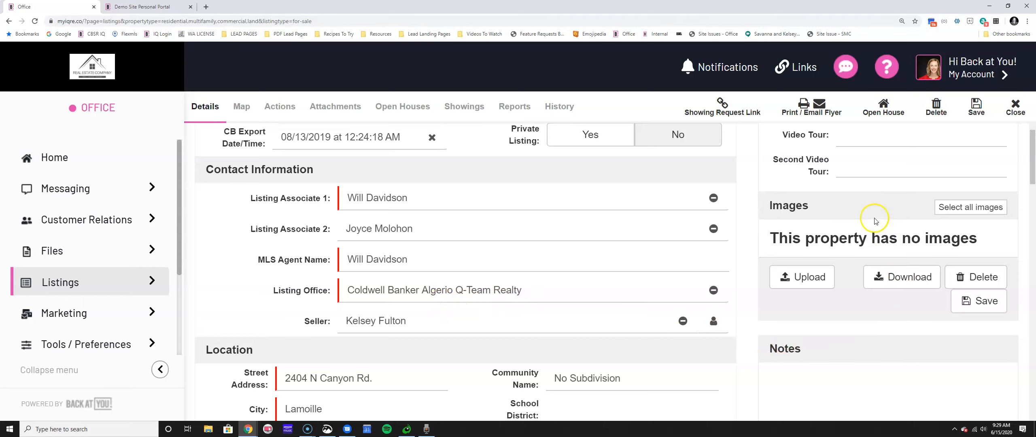
scroll(874, 222, up, 3)
scroll(767, 311, down, 5)
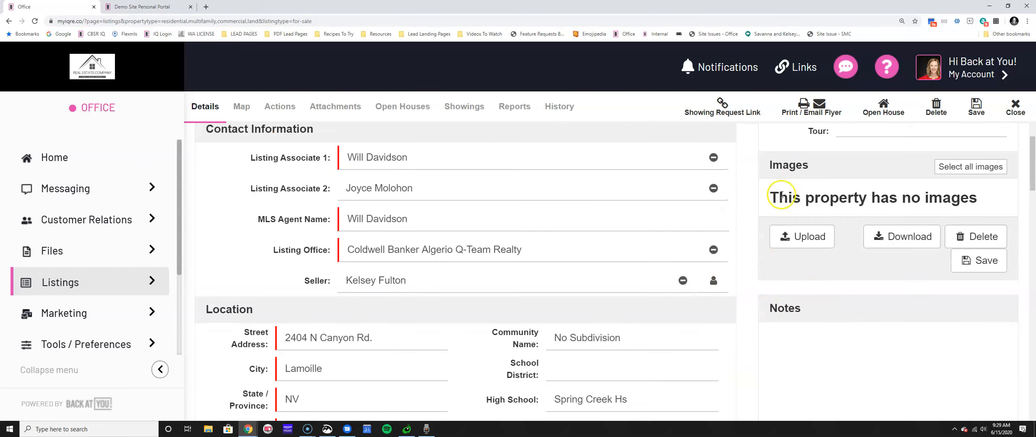
scroll(779, 196, down, 4)
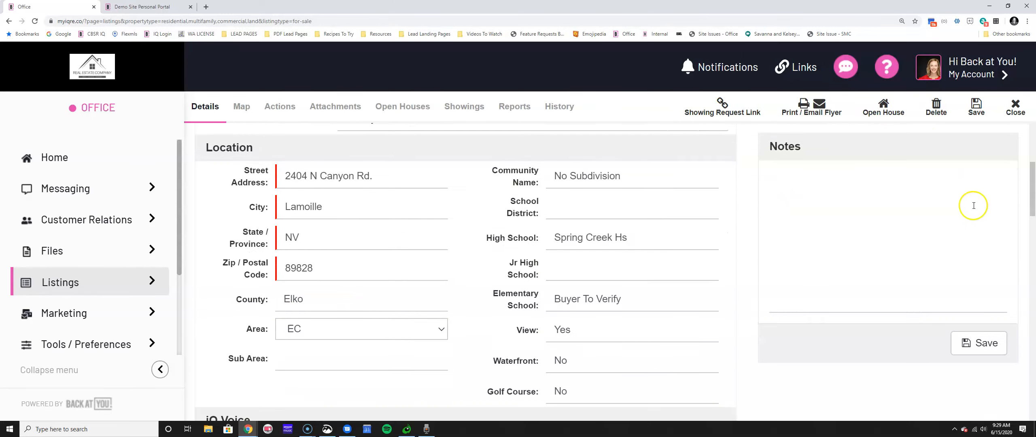
click(859, 179)
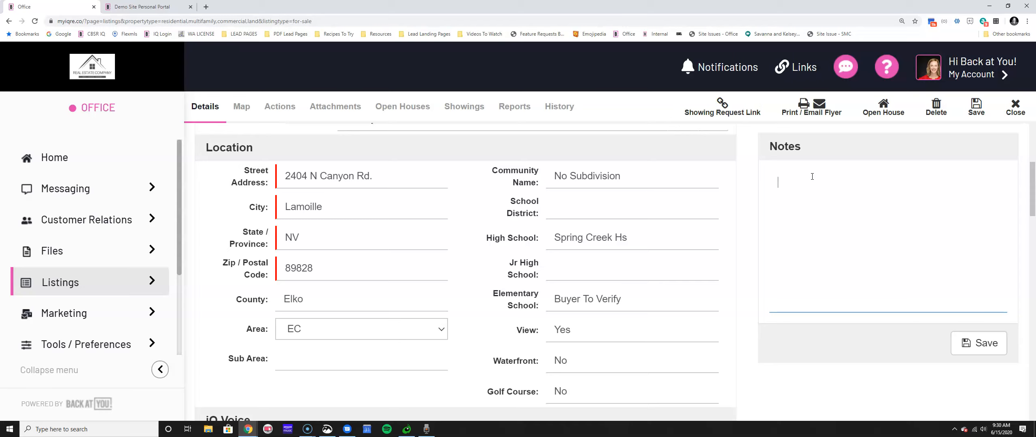
scroll(874, 166, up, 10)
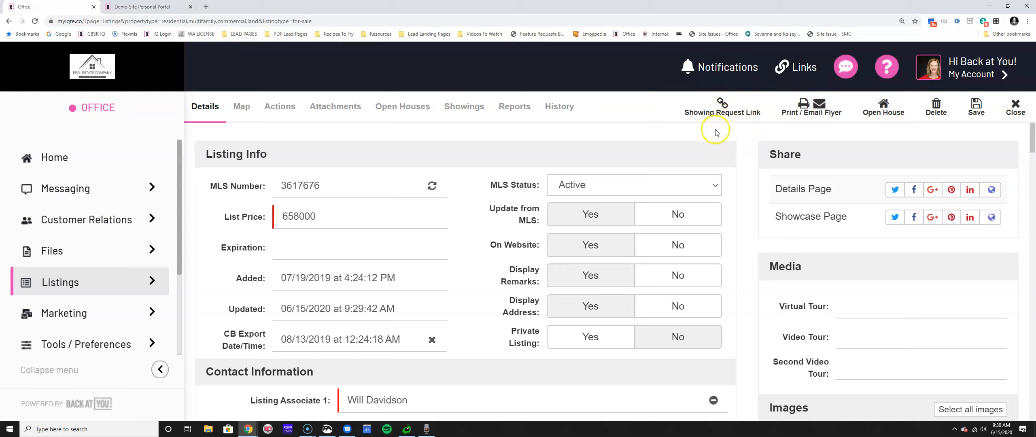
Get the listing's Showing Request Link and cut it to the clipboard.
click(724, 106)
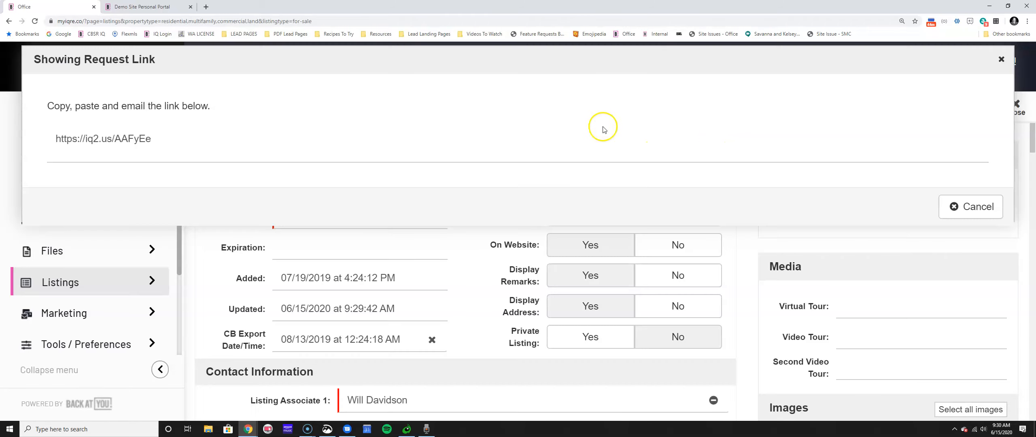
click(141, 139)
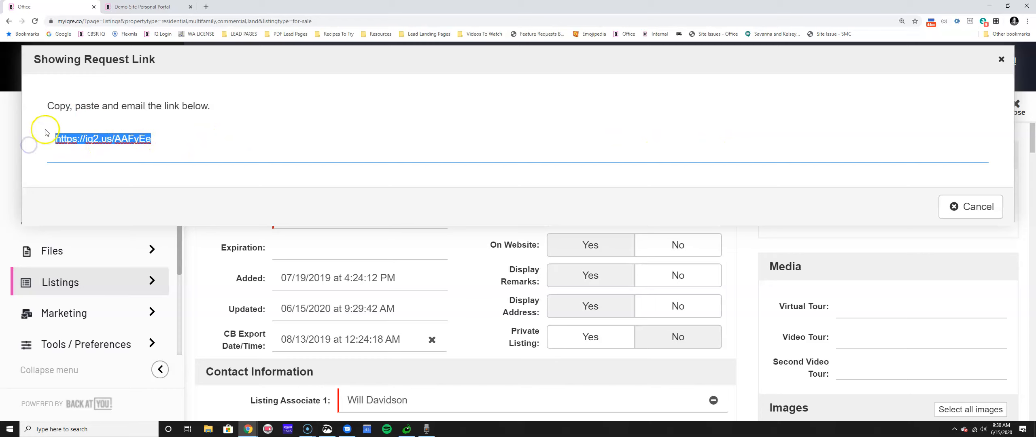
key(ctrl+x)
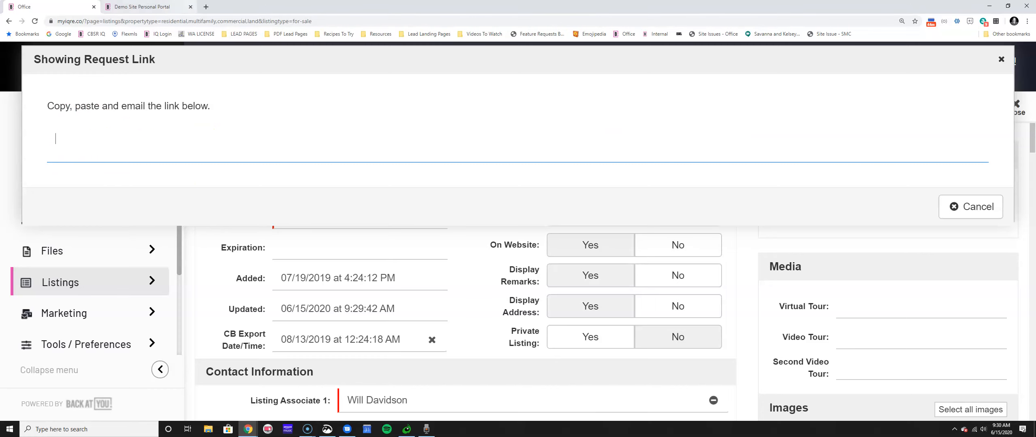
Load the showing request link in a new tab, then return and cancel the link dialog.
click(206, 7)
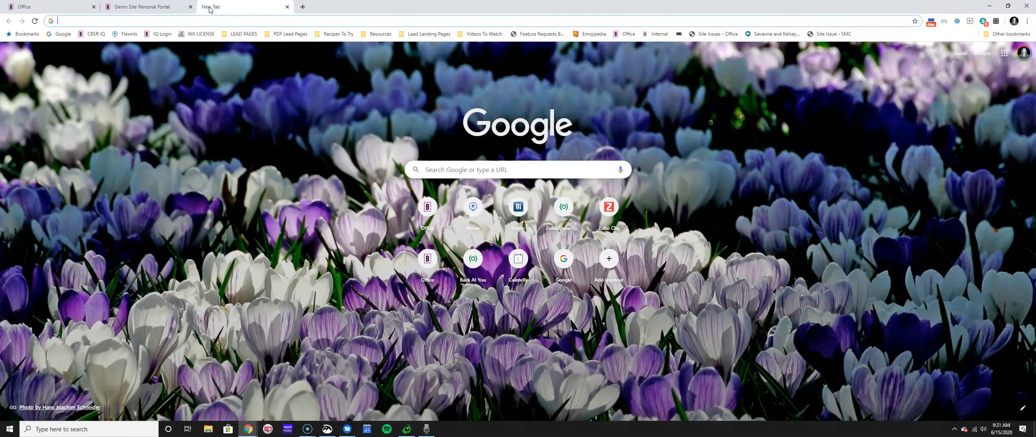
key(ctrl+v)
key(Return)
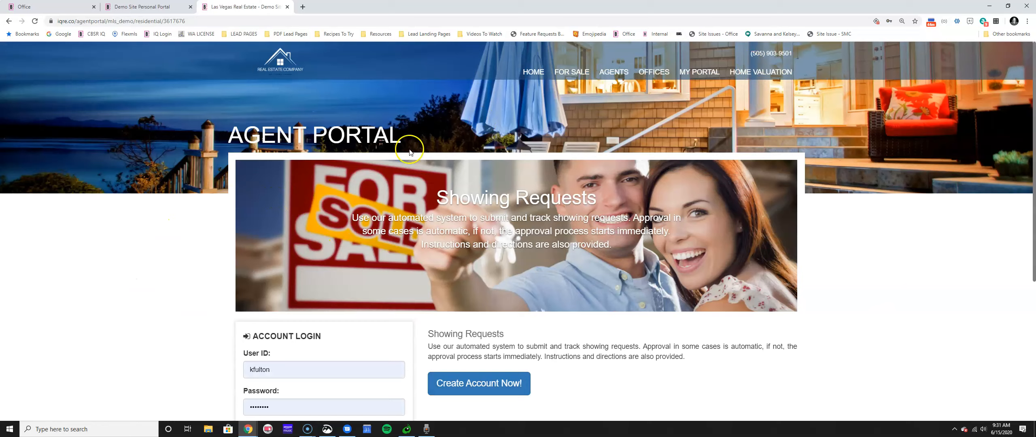
click(24, 6)
click(969, 207)
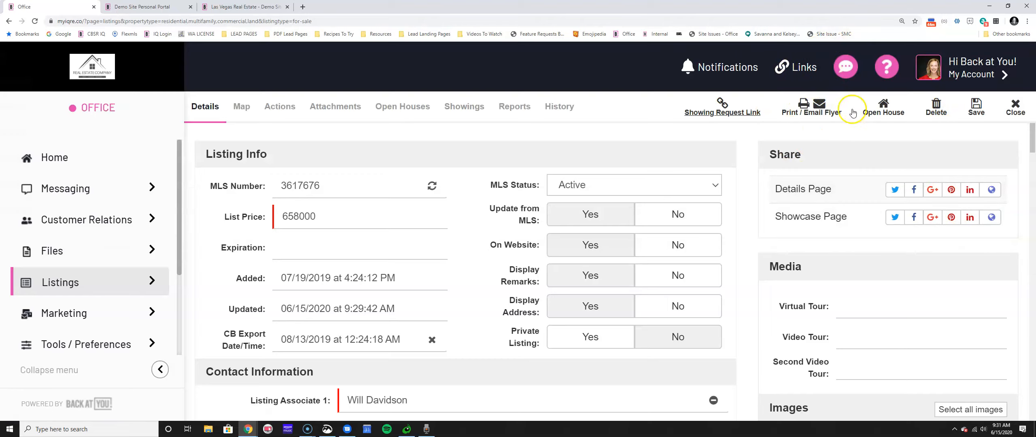
click(1015, 107)
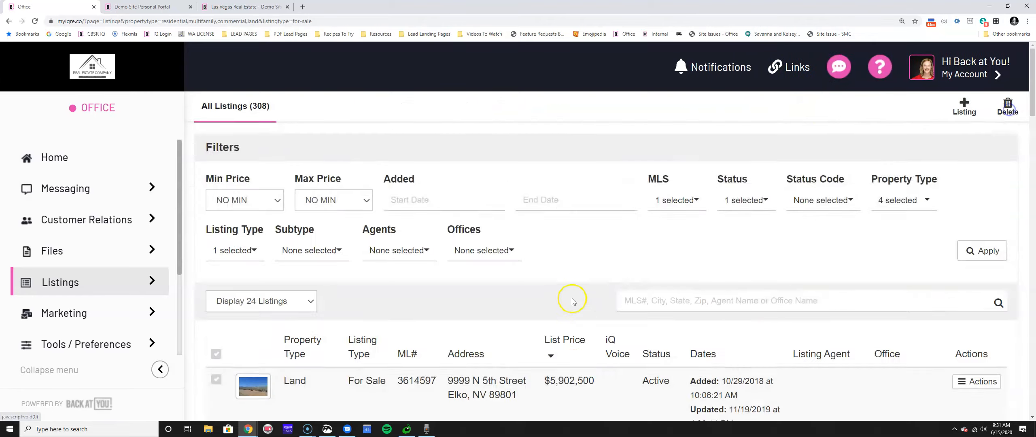
scroll(486, 282, down, 10)
scroll(486, 282, down, 10)
scroll(489, 282, up, 4)
scroll(492, 282, down, 3)
scroll(492, 282, down, 3)
click(462, 198)
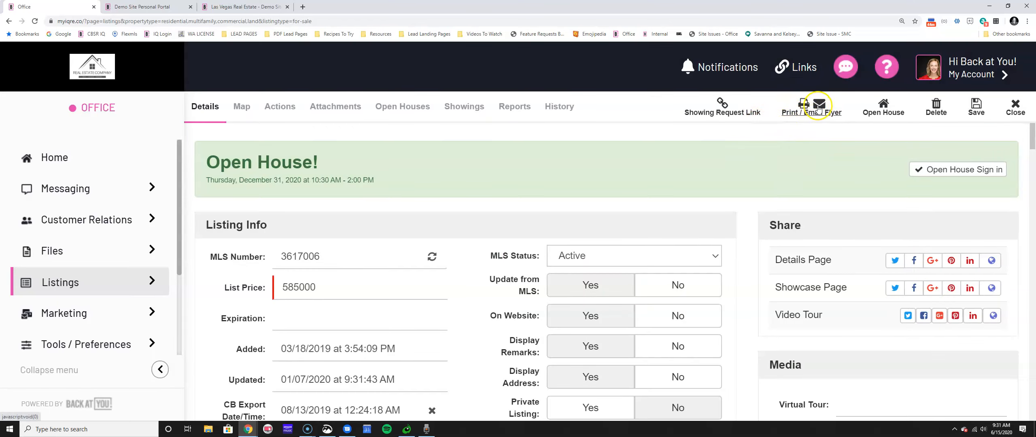
Start a flyer for it using the Just Listed Flyer 1 Grey template.
click(818, 108)
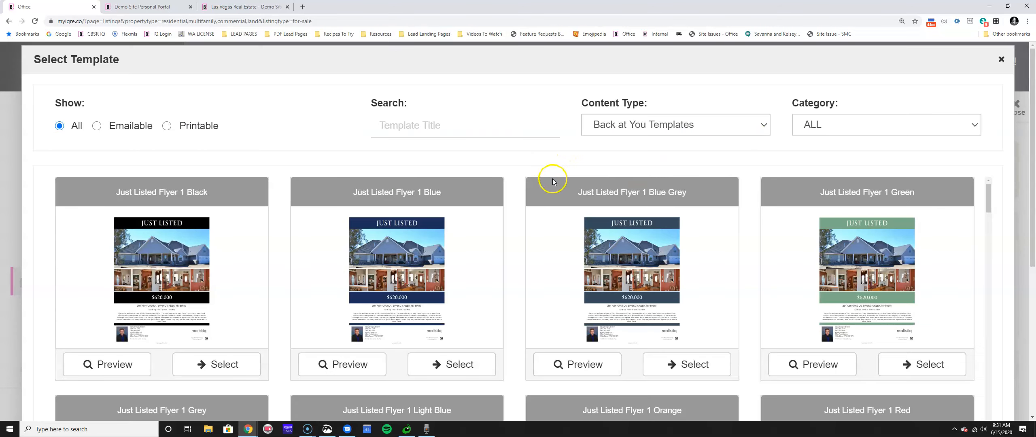
scroll(553, 181, down, 4)
scroll(538, 182, down, 1)
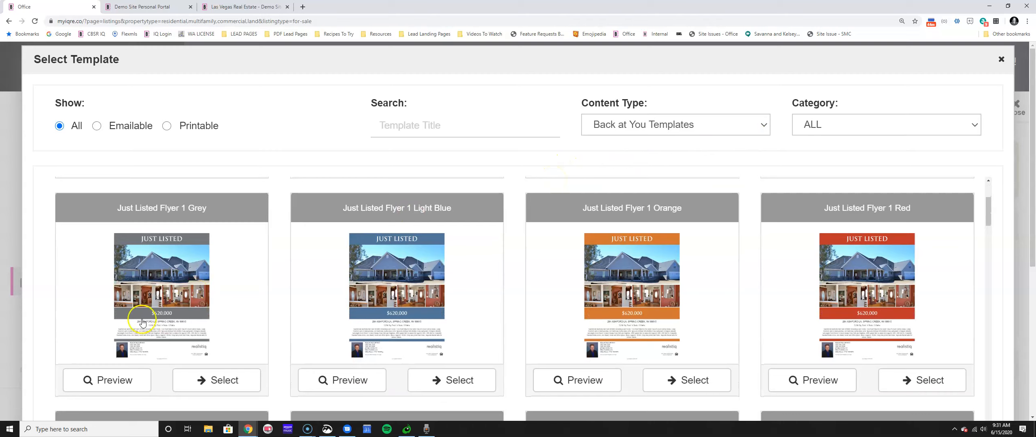
click(215, 379)
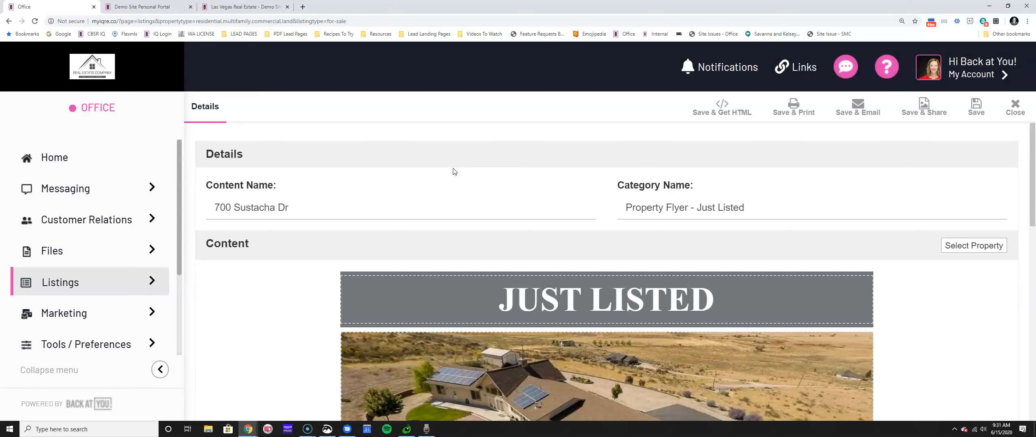
scroll(485, 307, down, 8)
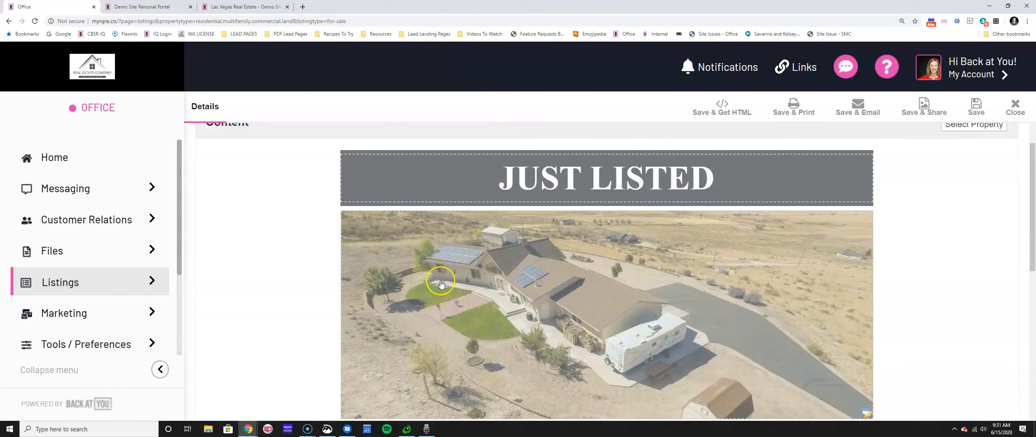
scroll(486, 307, down, 6)
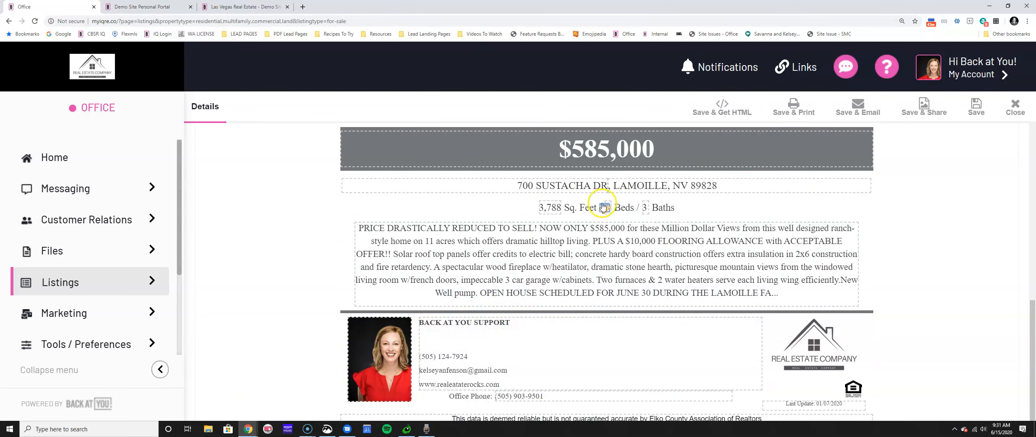
scroll(917, 200, up, 5)
right_click(925, 160)
click(895, 161)
scroll(895, 161, up, 6)
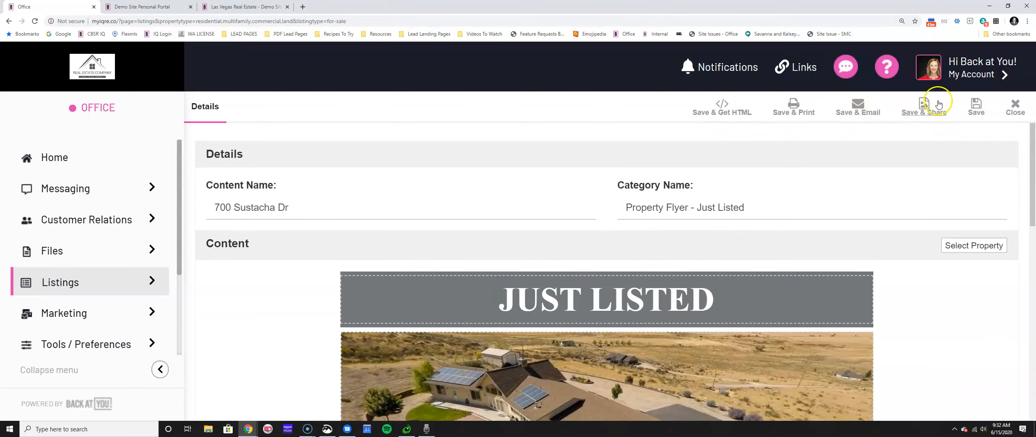
click(975, 111)
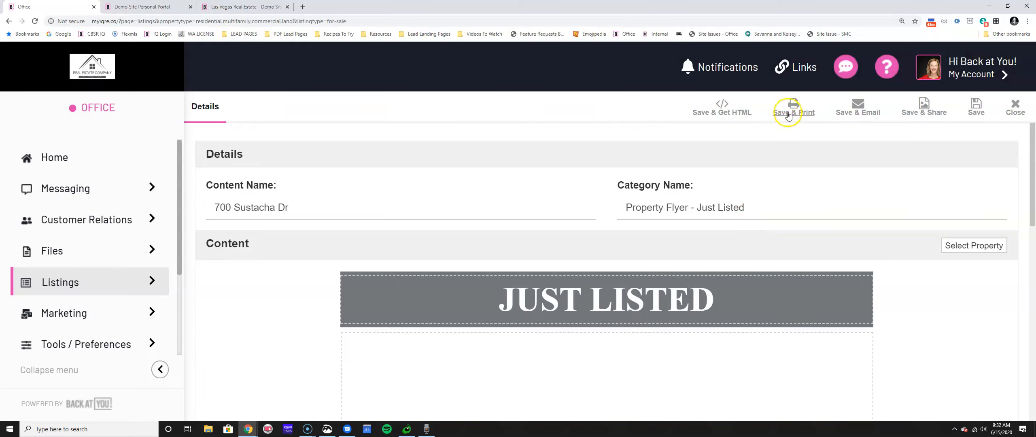
click(789, 110)
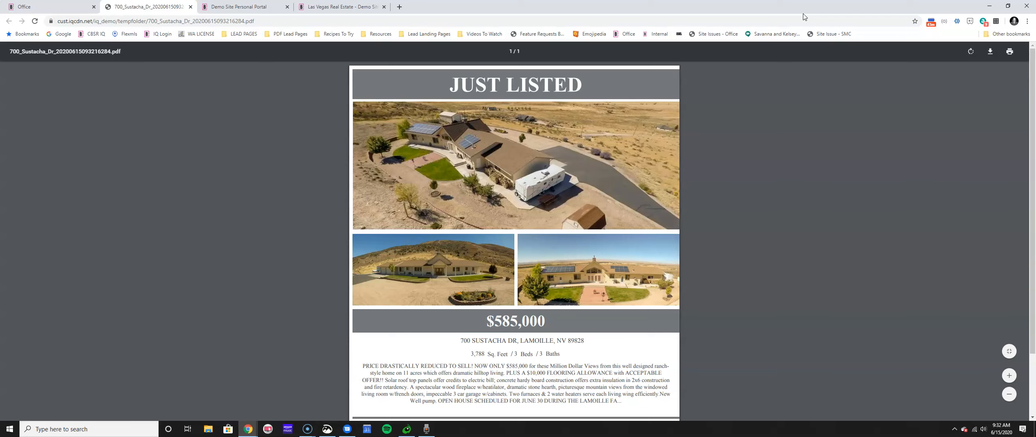
scroll(821, 181, down, 2)
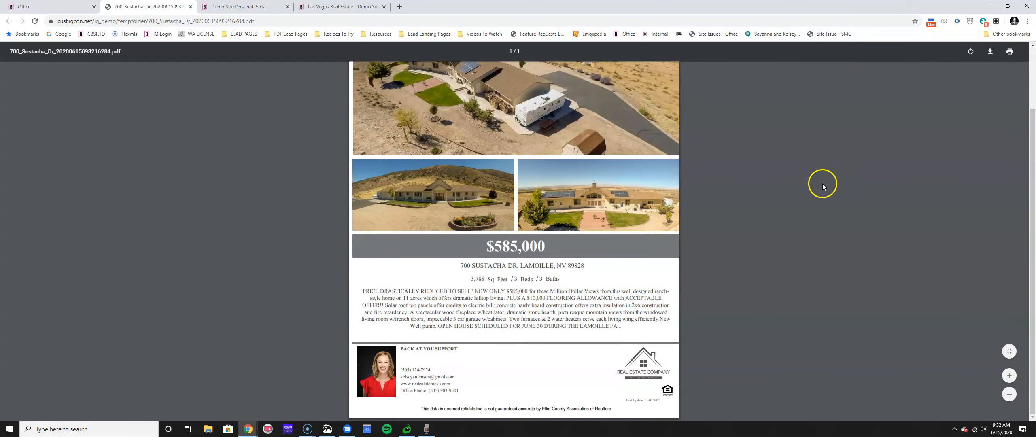
scroll(810, 186, up, 2)
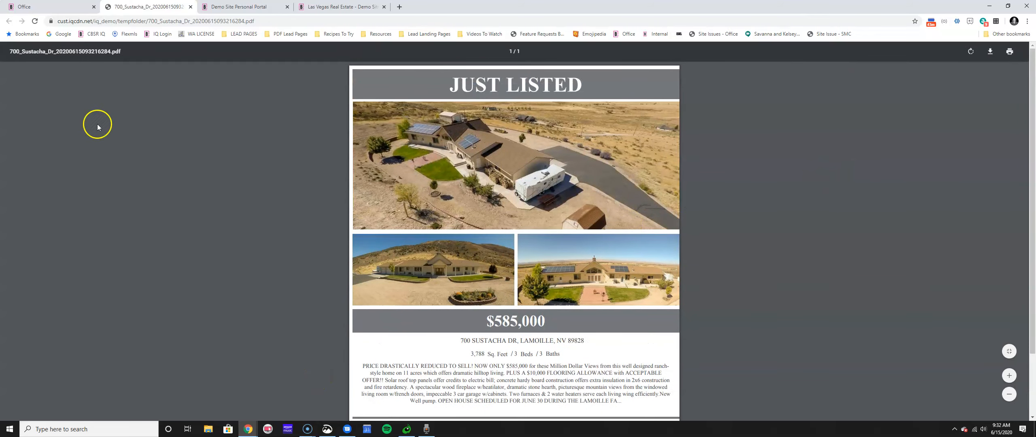
click(51, 6)
Pick the flyer's lower-left house photo for replacement and browse the listing's Property photos.
scroll(278, 266, down, 9)
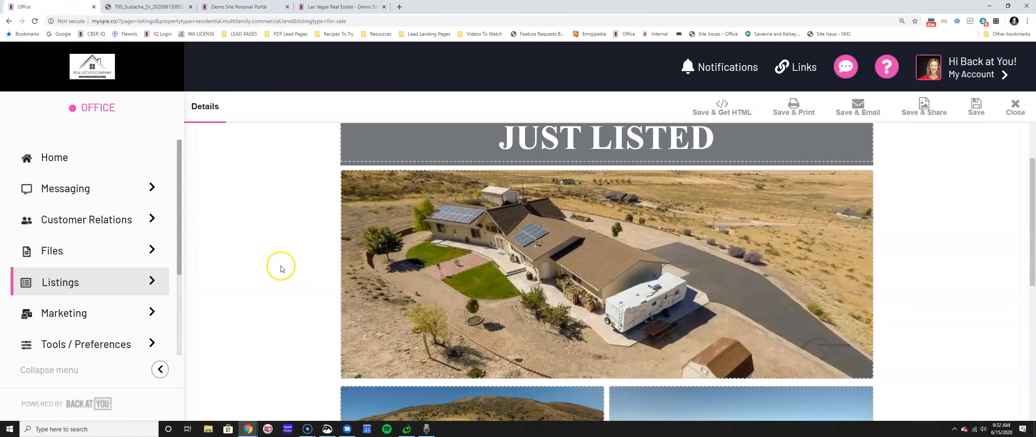
scroll(275, 279, up, 5)
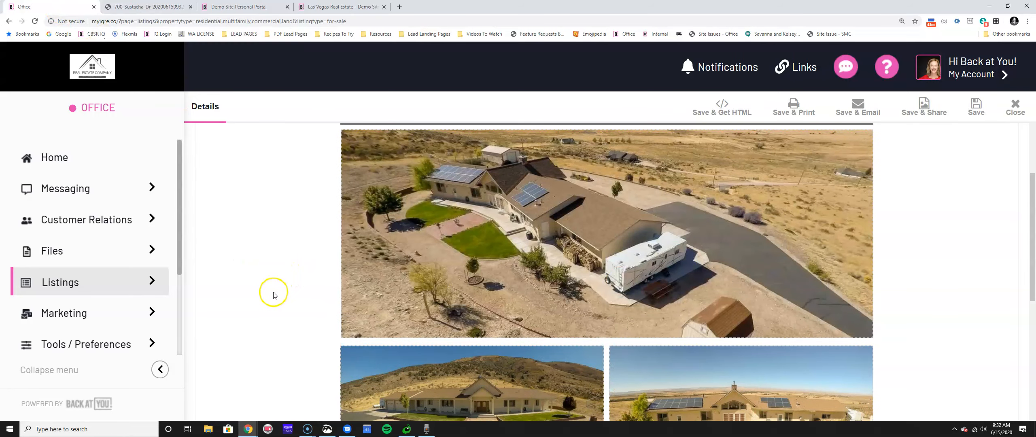
scroll(728, 320, down, 1)
scroll(729, 321, down, 3)
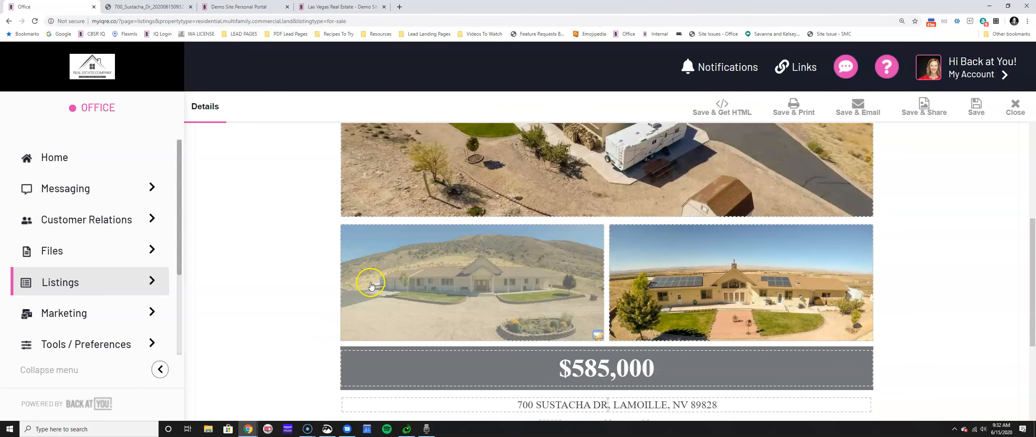
click(453, 292)
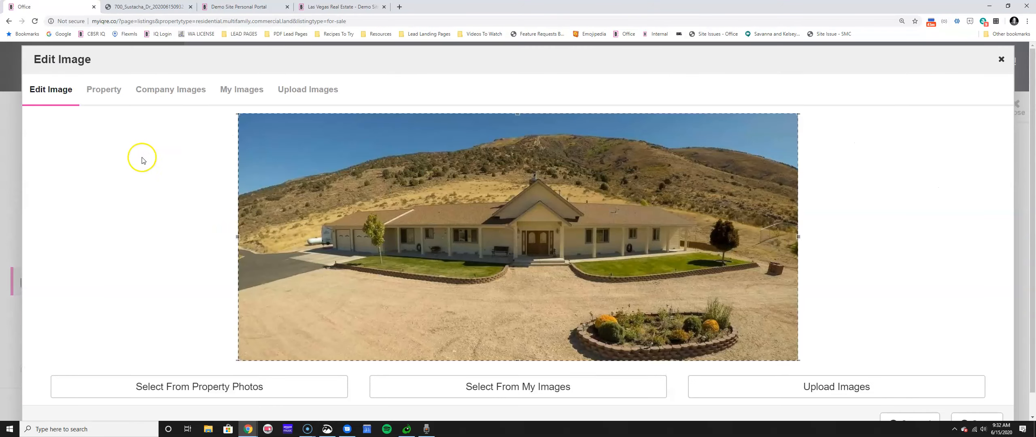
click(102, 90)
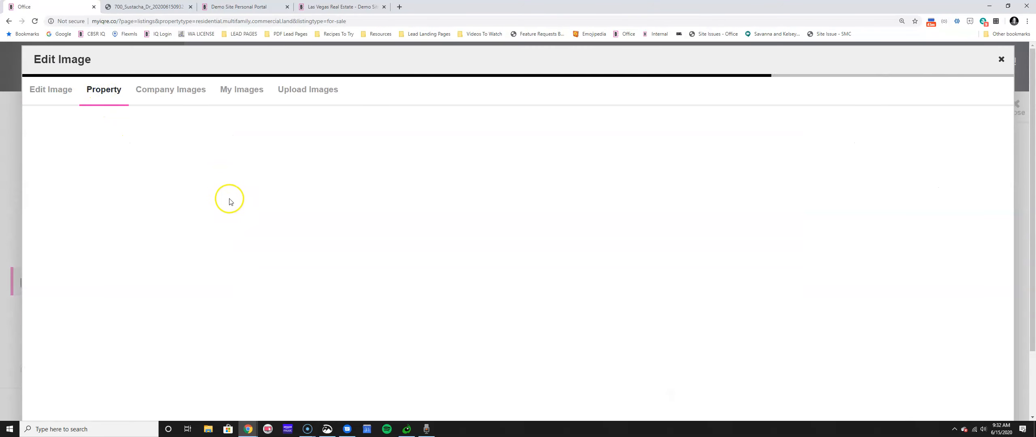
Select garage photo 3617006_28.jpg, crop it to frame the car and garage, and save.
scroll(363, 222, down, 4)
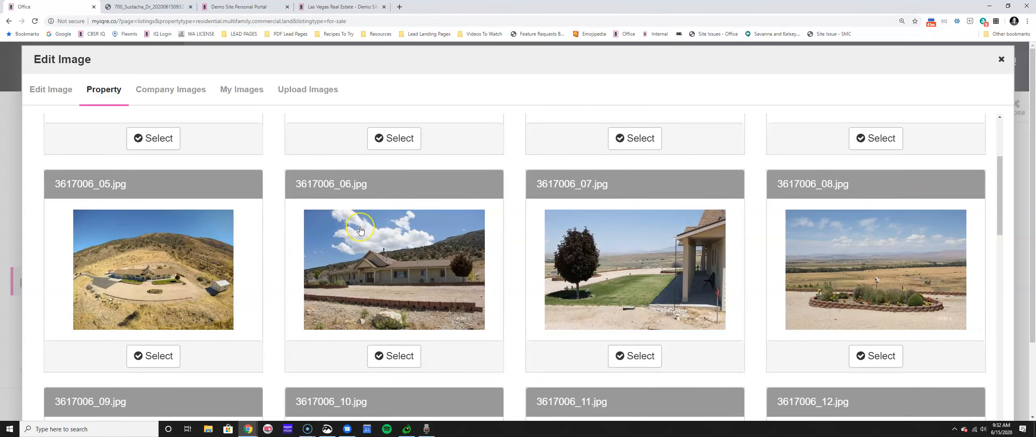
scroll(360, 230, down, 5)
scroll(360, 230, down, 12)
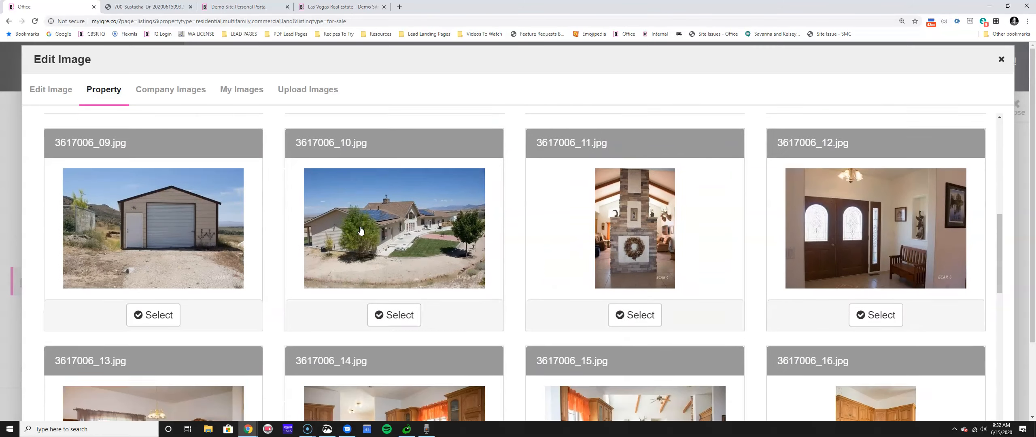
scroll(356, 232, down, 10)
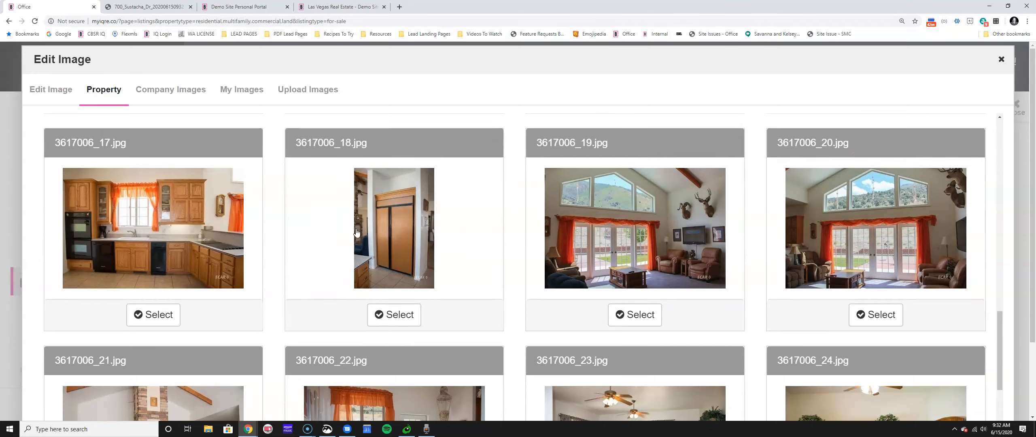
scroll(354, 234, down, 1)
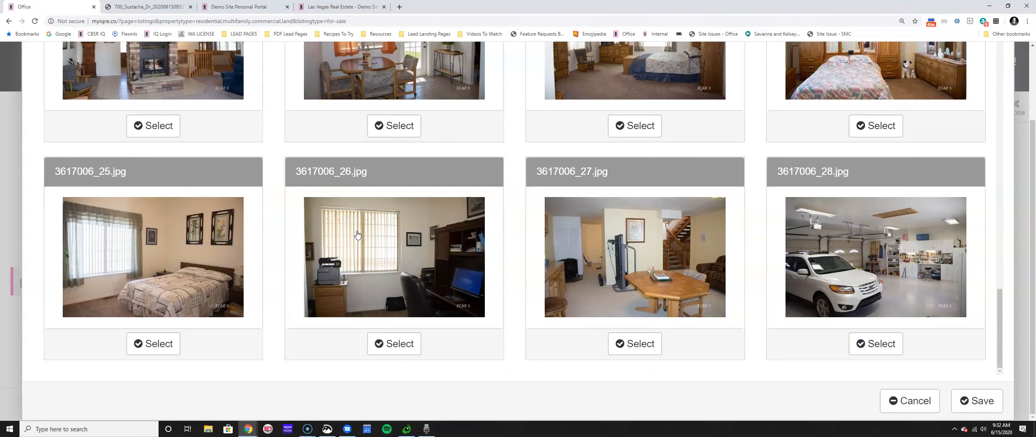
click(896, 348)
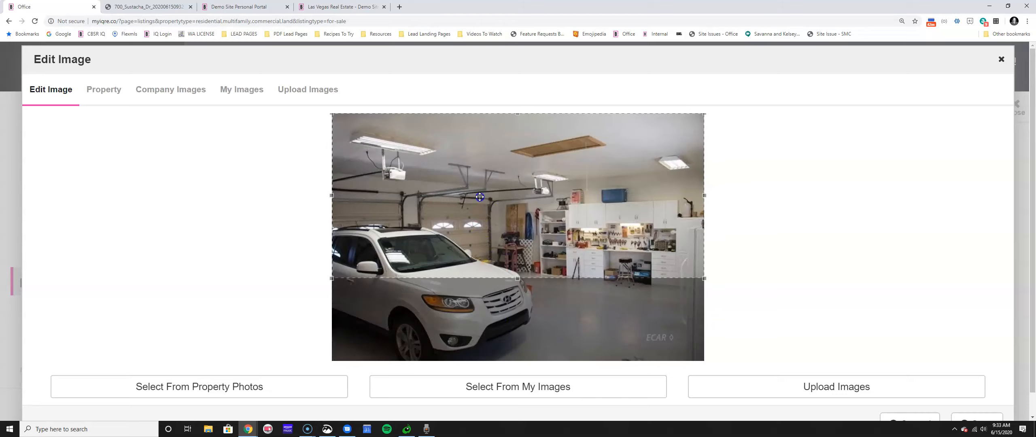
drag(481, 198, 472, 301)
scroll(955, 399, down, 1)
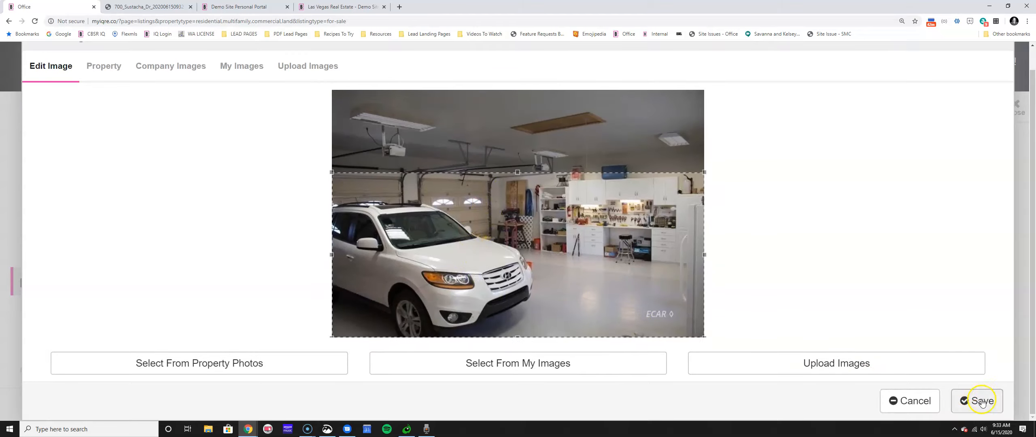
click(978, 402)
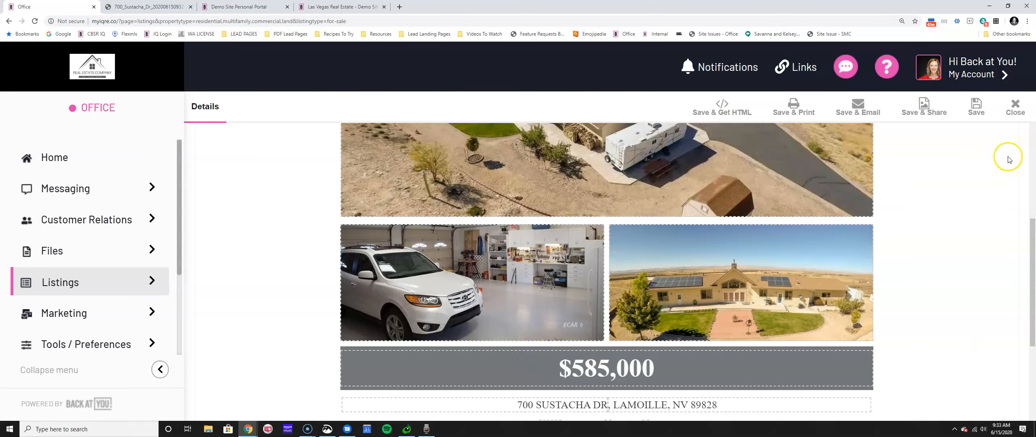
click(1013, 107)
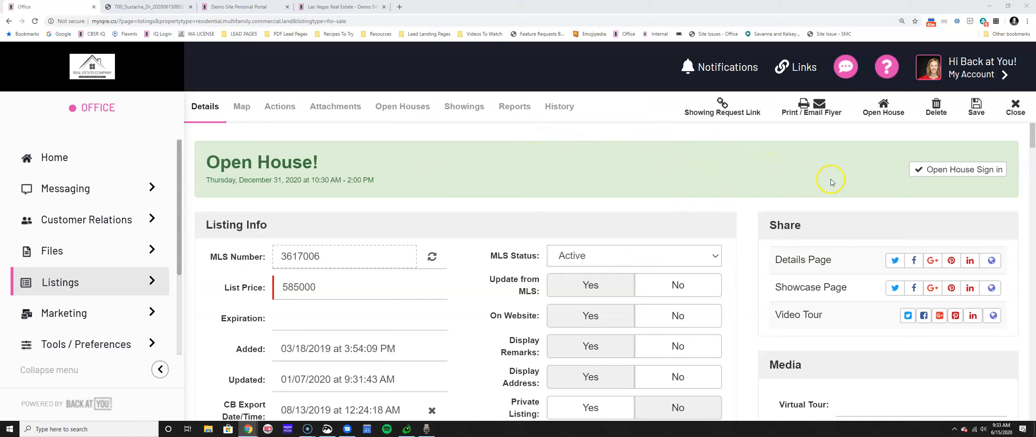
click(875, 114)
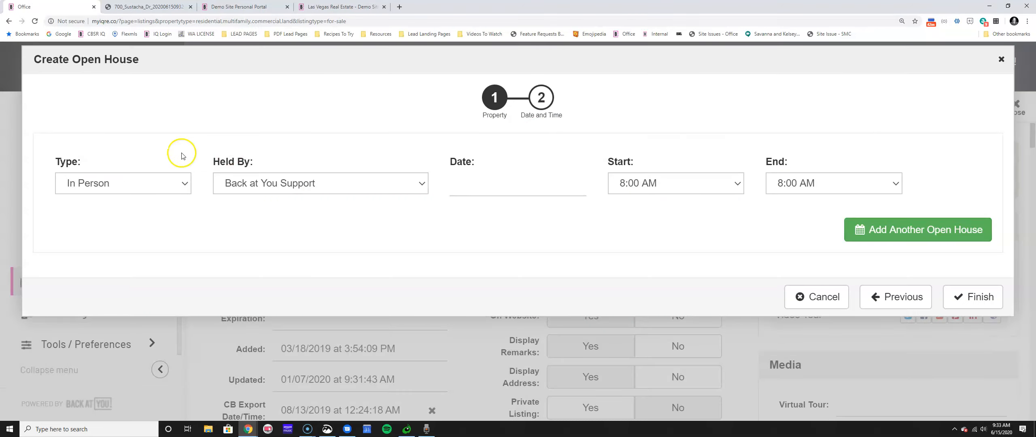
Try the open house types Live Stream and Recorded Video, ending back on In Person.
click(89, 184)
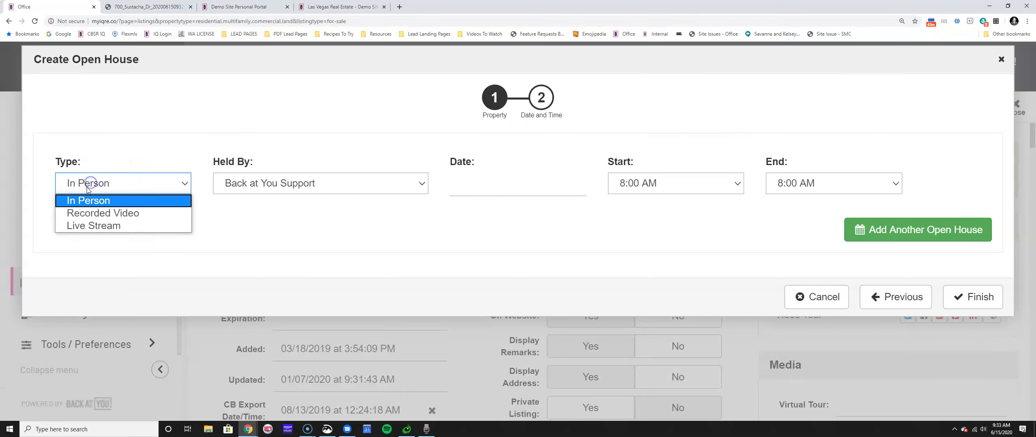
click(90, 186)
click(98, 218)
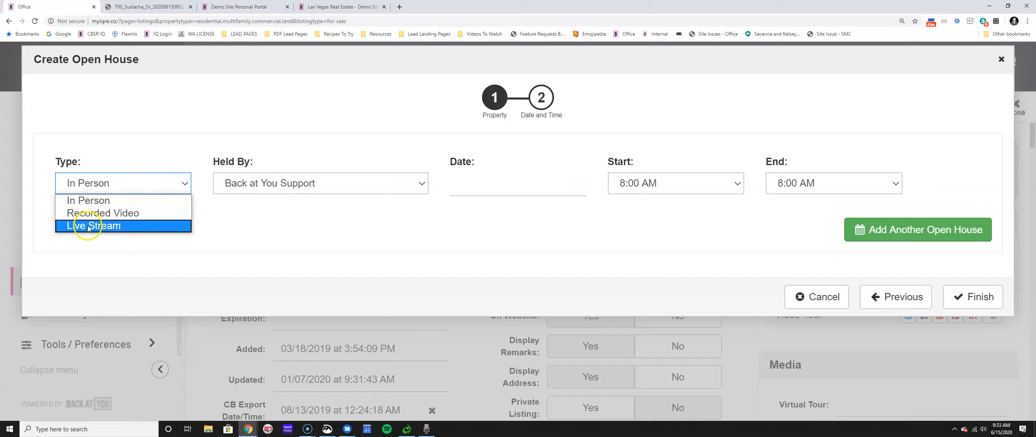
click(90, 229)
click(90, 226)
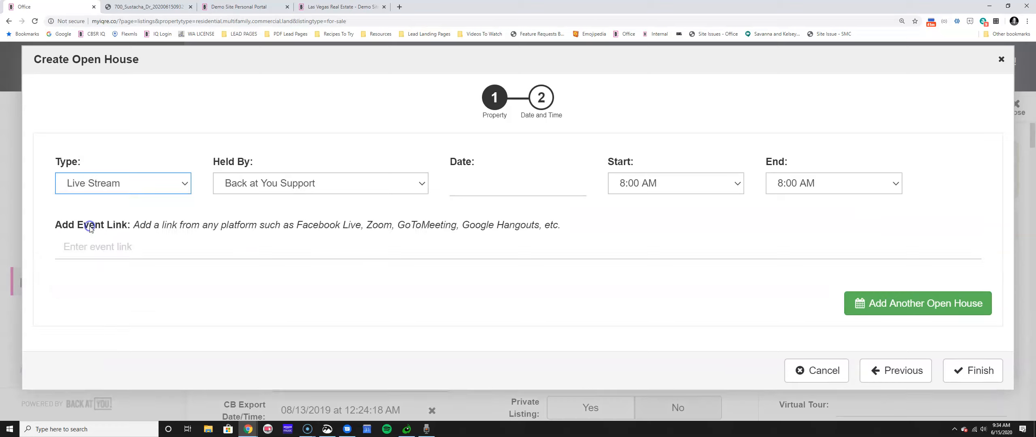
click(61, 246)
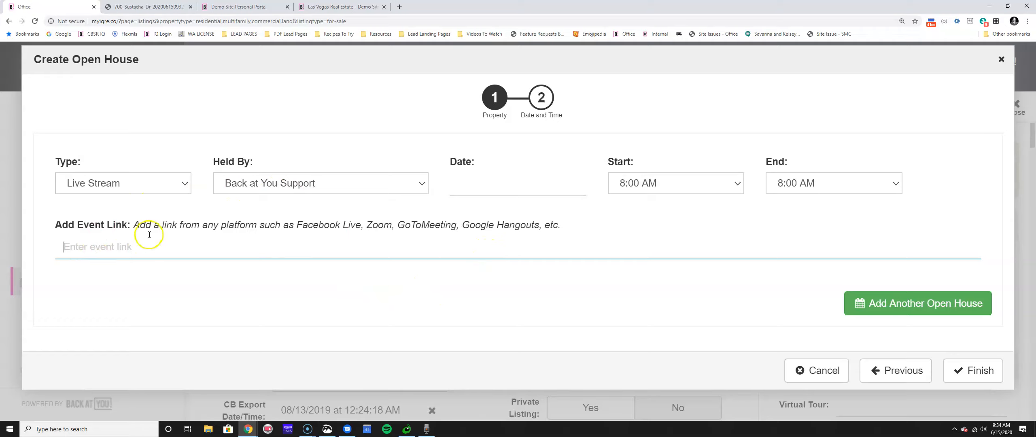
click(73, 183)
click(87, 211)
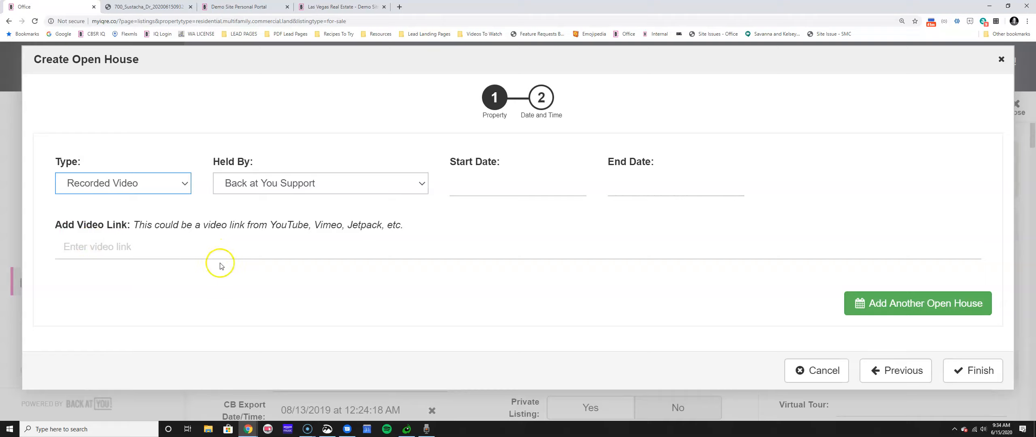
click(87, 182)
Set an In Person open house for 06/19/2020, ending at 10:15 AM, held by a chosen agent.
click(95, 199)
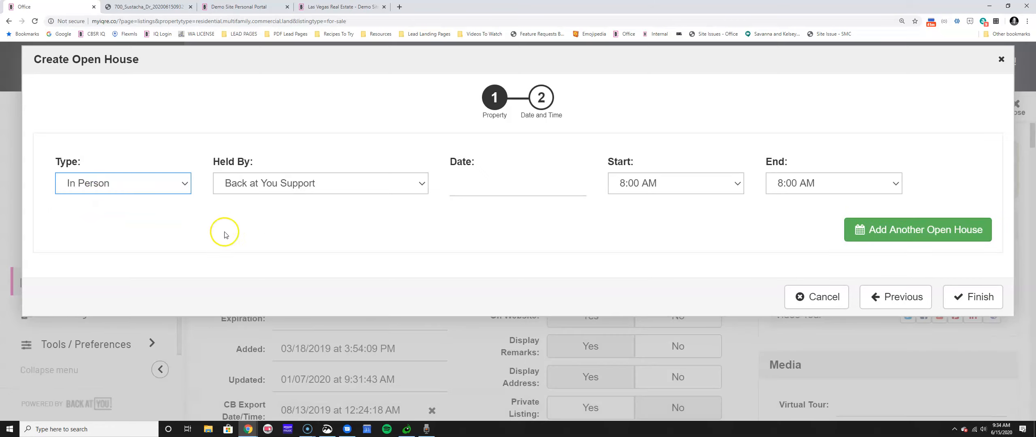
click(489, 183)
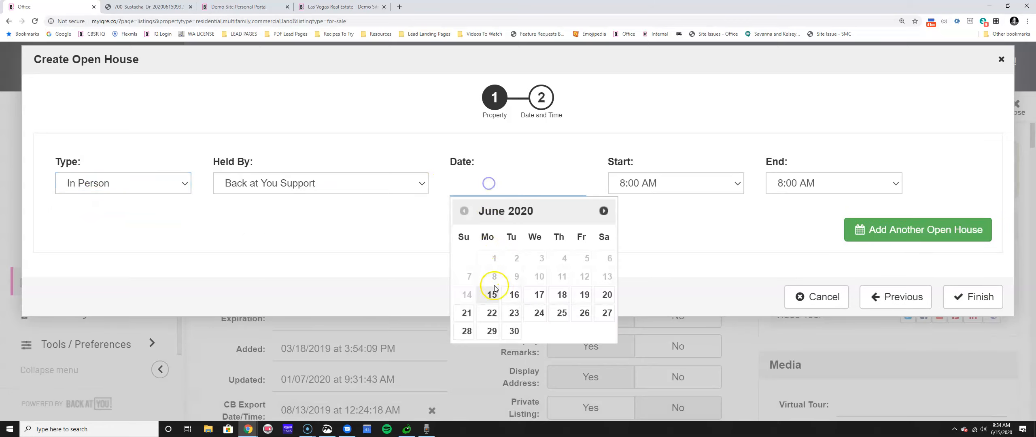
click(584, 294)
click(781, 184)
click(793, 326)
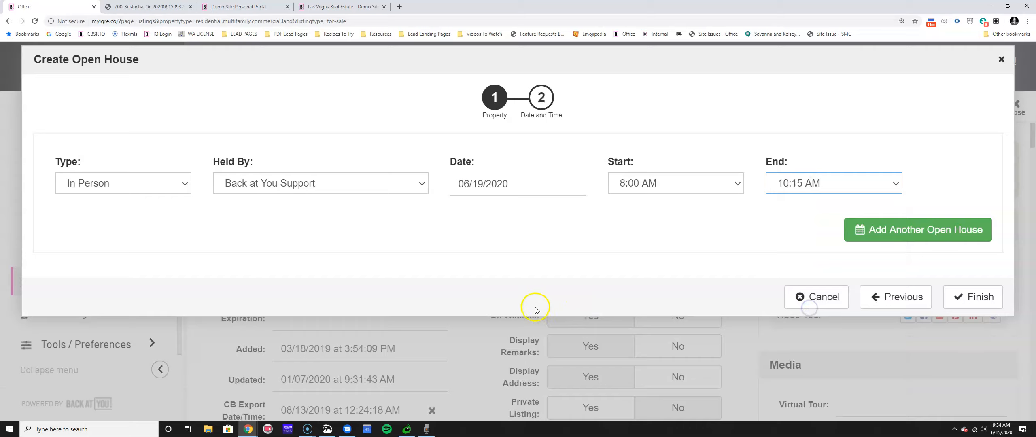
click(278, 191)
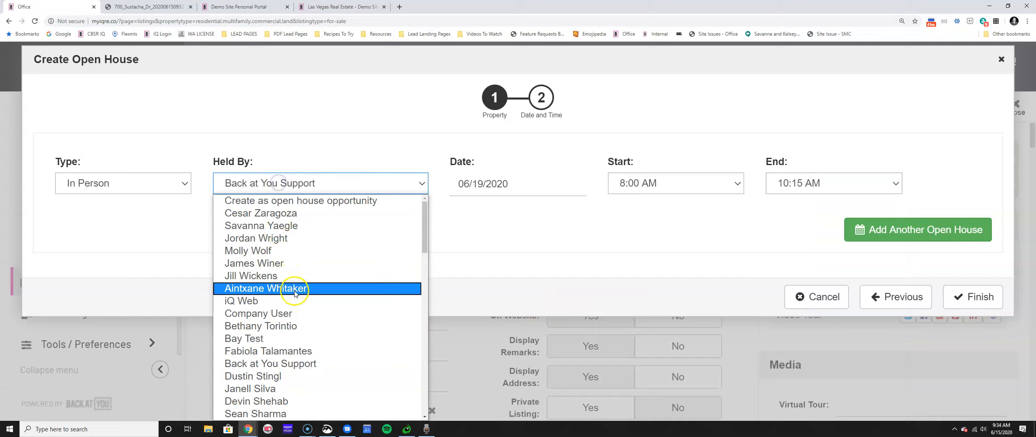
click(259, 313)
click(260, 193)
scroll(319, 332, down, 5)
click(347, 326)
click(162, 190)
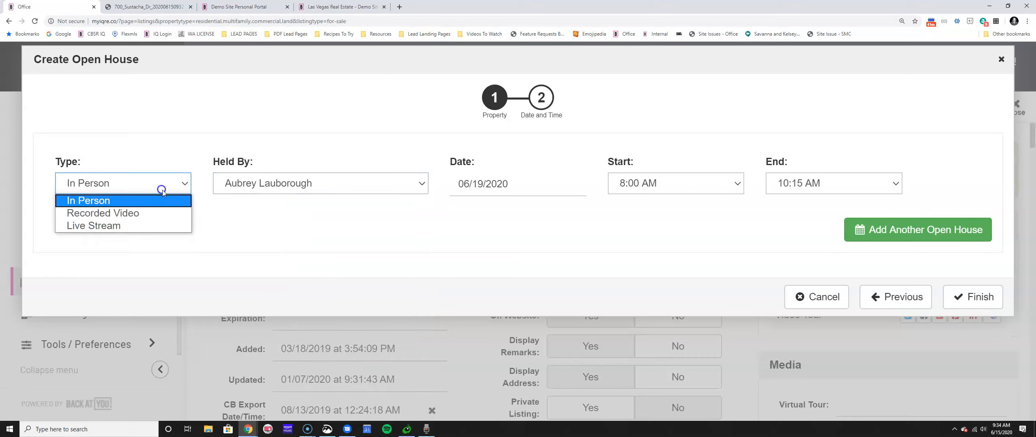
click(165, 223)
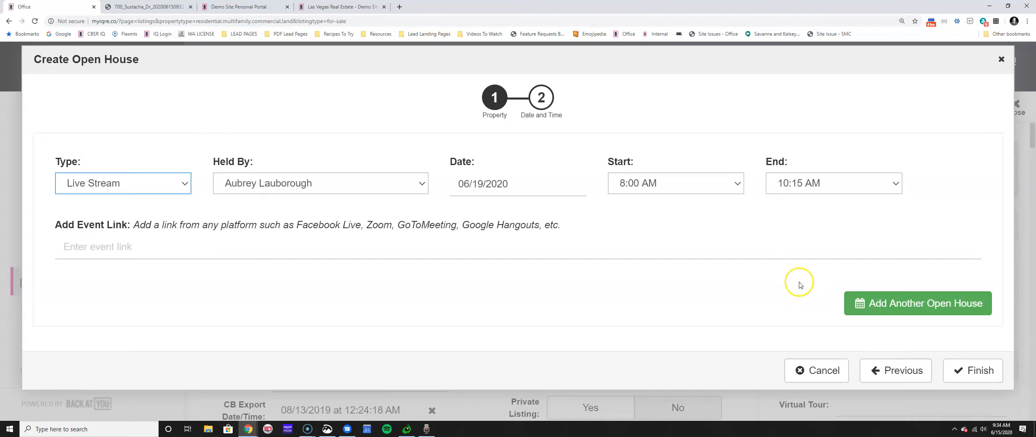
click(955, 369)
click(979, 128)
click(434, 246)
text(www.zoom.com)
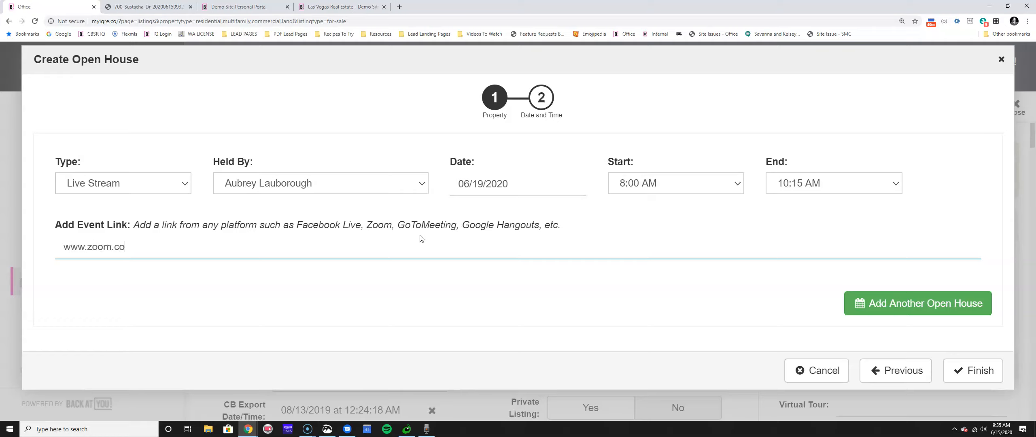
click(971, 369)
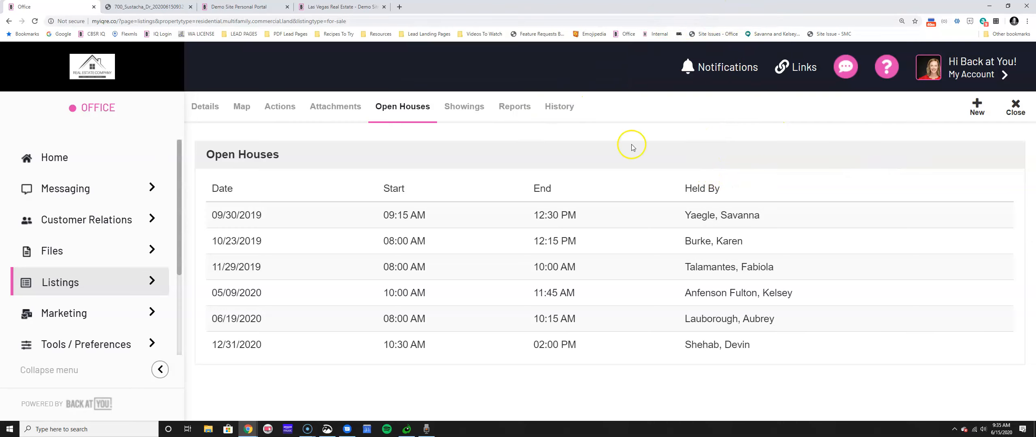
Return to the listing's Details tab and open its Showcase Page.
click(198, 119)
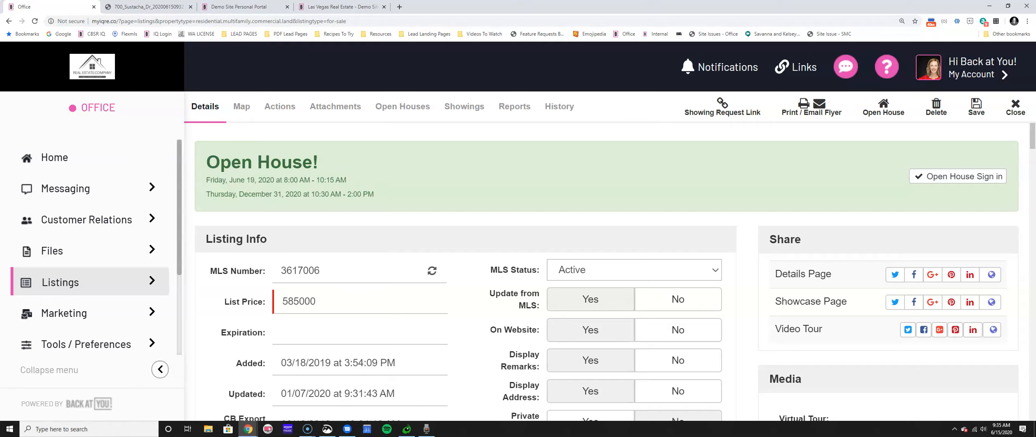
click(991, 302)
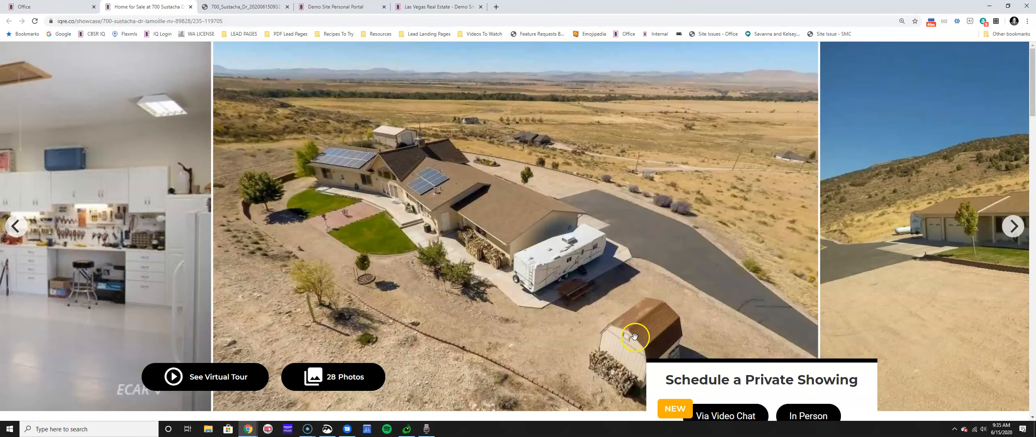
Compare the showcase's In-Person and Live Stream open house tabs, then register for the live stream.
scroll(620, 334, down, 5)
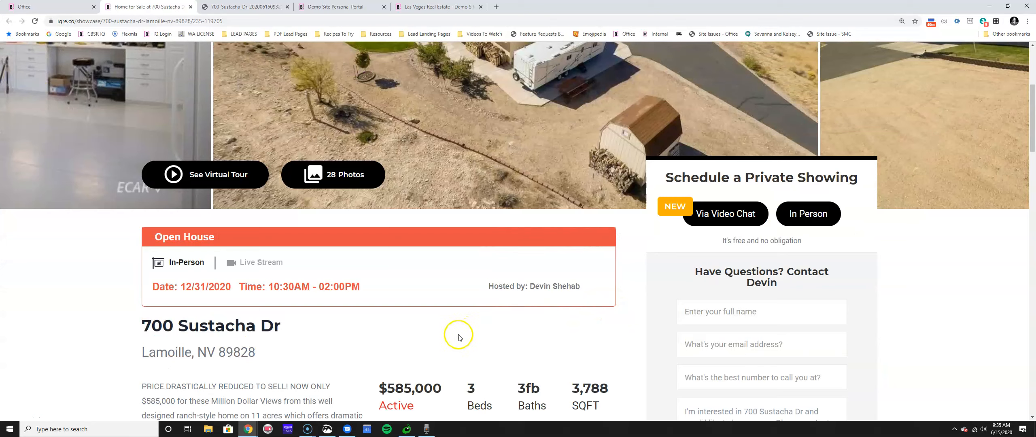
click(247, 262)
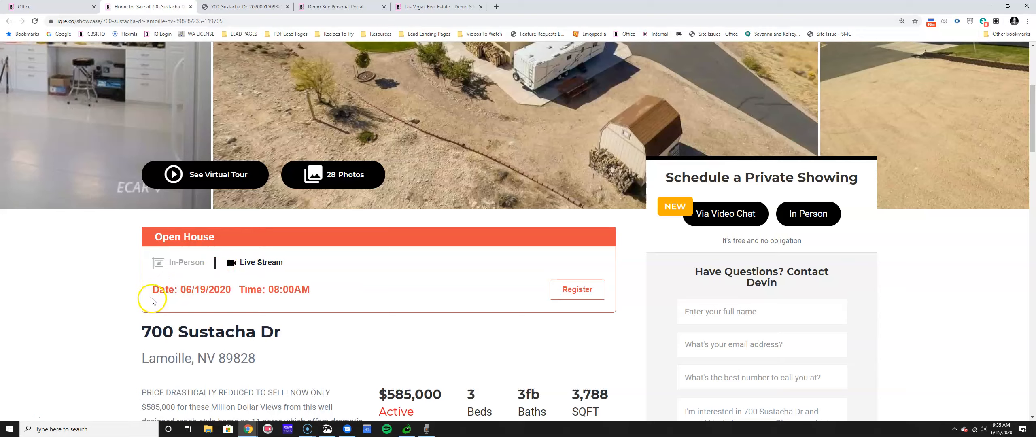
click(174, 266)
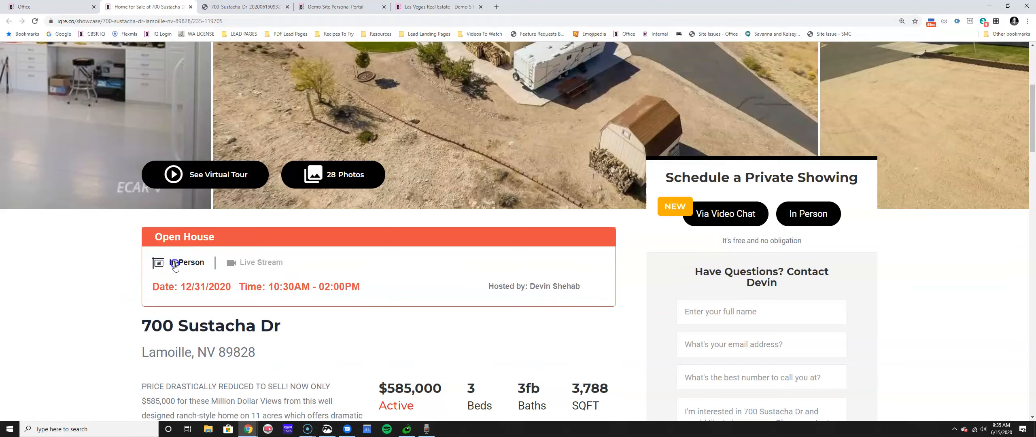
scroll(567, 283, up, 5)
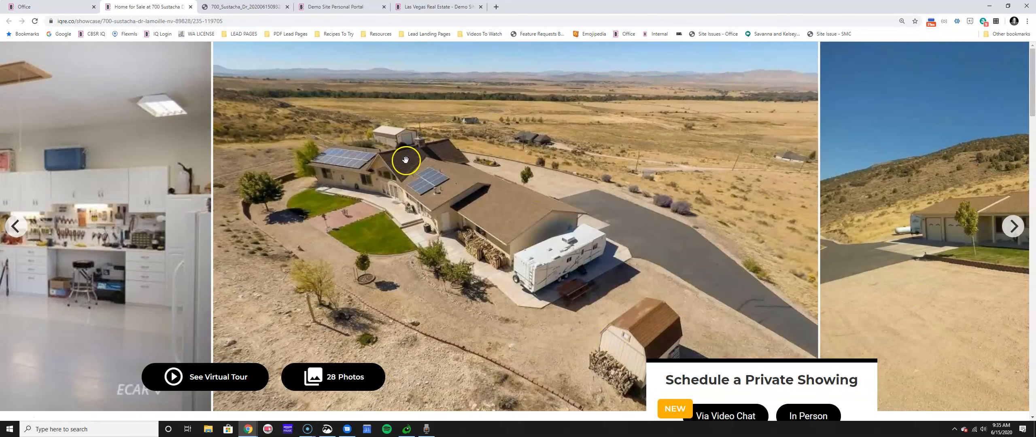
scroll(301, 271, down, 5)
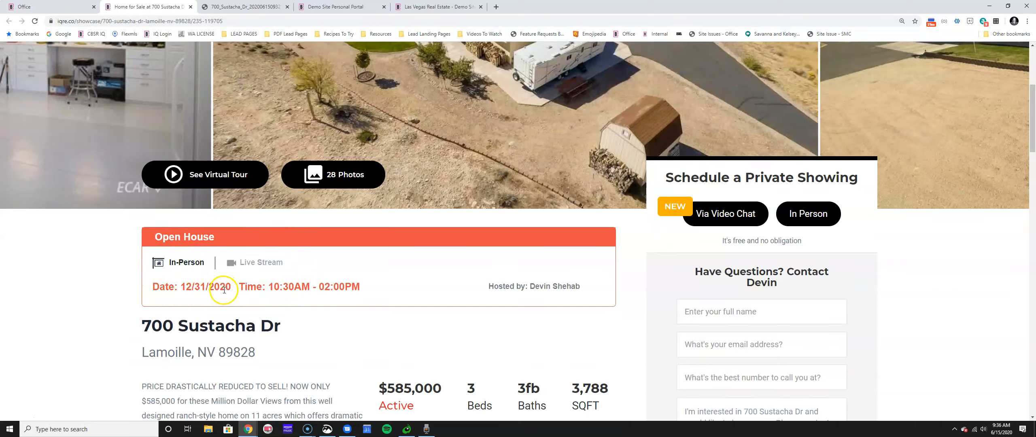
click(248, 263)
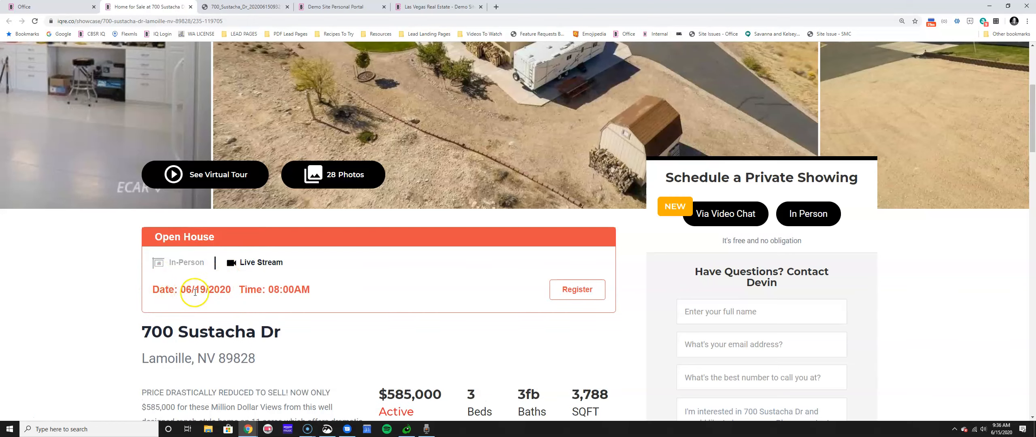
click(566, 291)
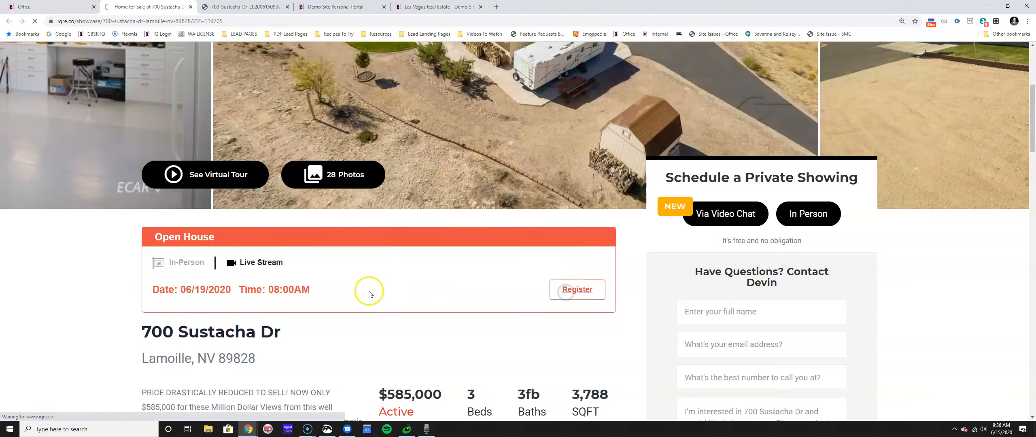
Review the live stream registration form and the Office, flyer PDF and portal tabs, then return to the showcase.
click(576, 294)
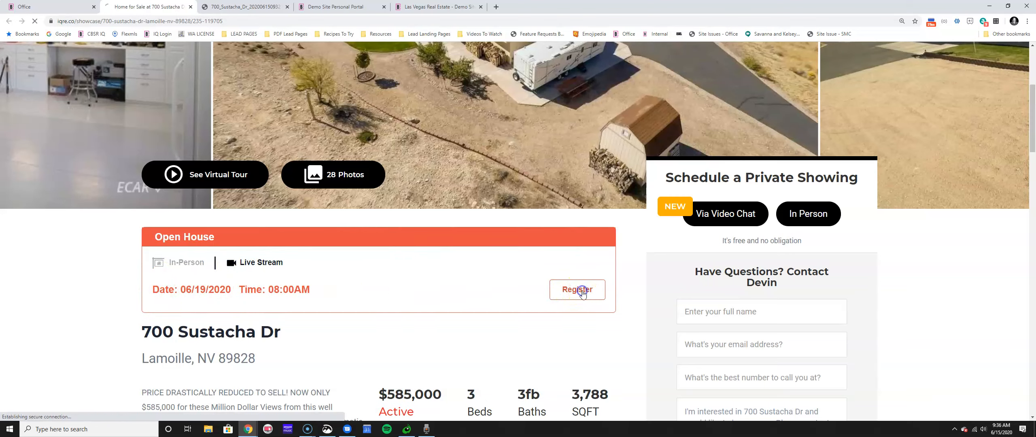
click(574, 291)
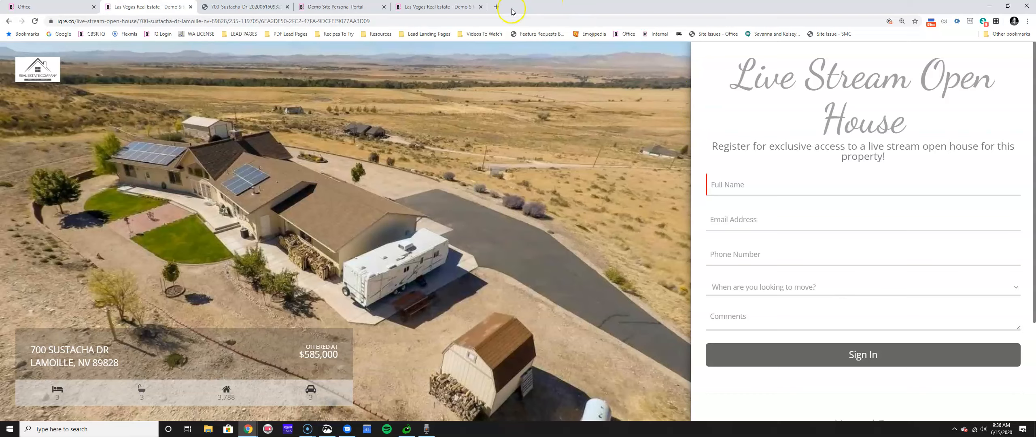
click(48, 6)
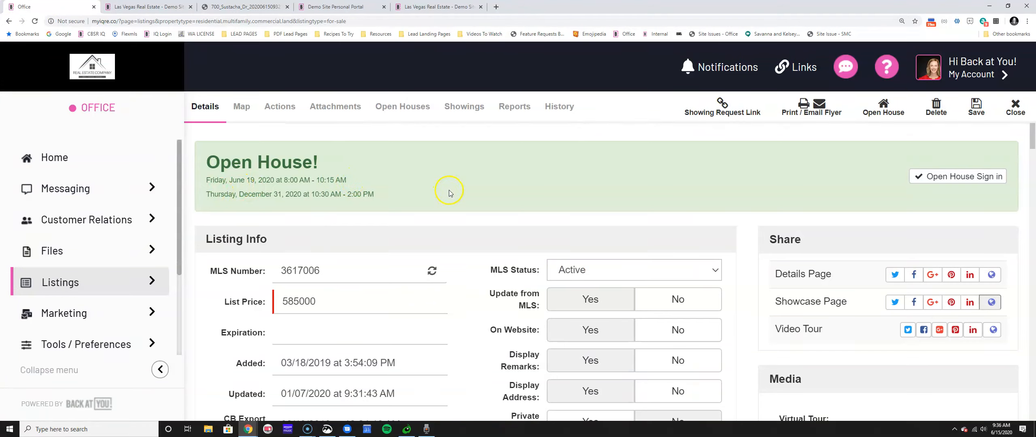
click(242, 7)
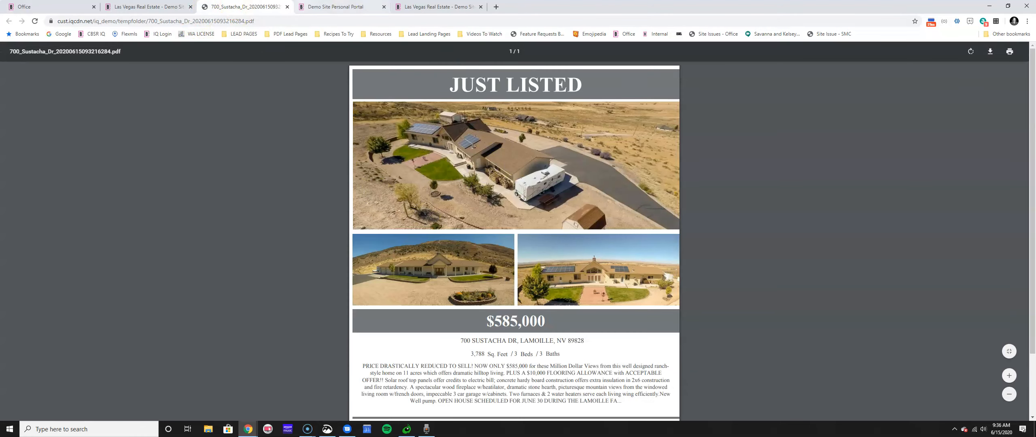
click(417, 5)
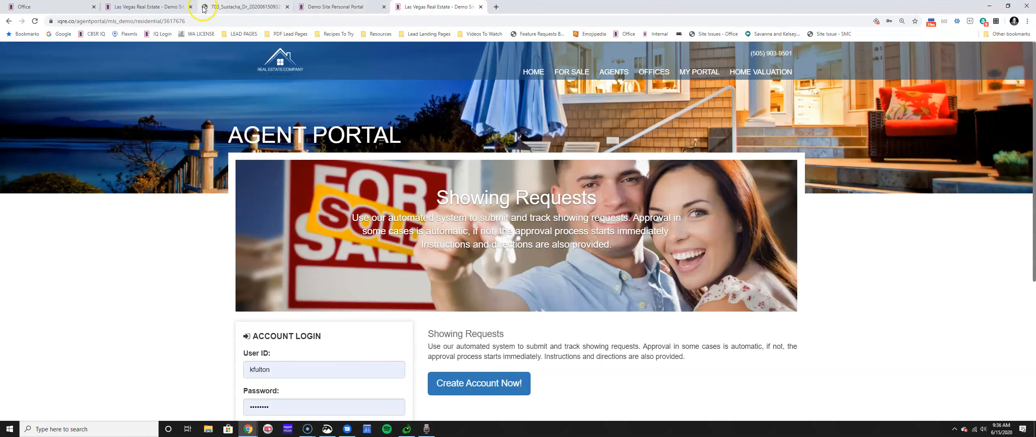
click(182, 7)
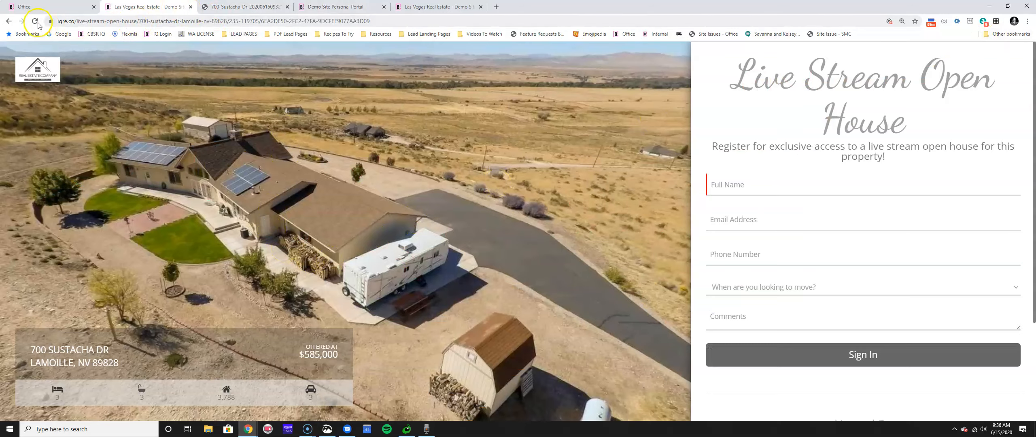
click(8, 21)
Highlight the 06/19/2020 live stream time, open its registration page, then start a new open house in the office.
click(241, 263)
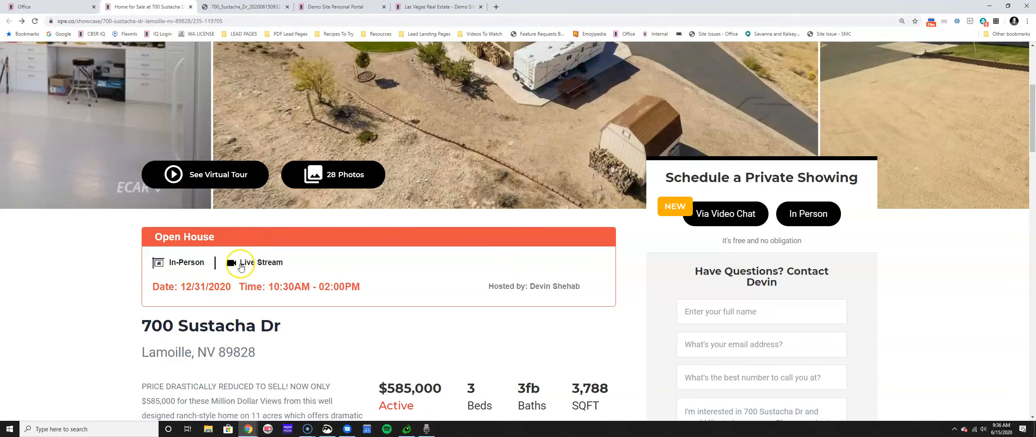
click(179, 291)
drag(180, 292, 343, 296)
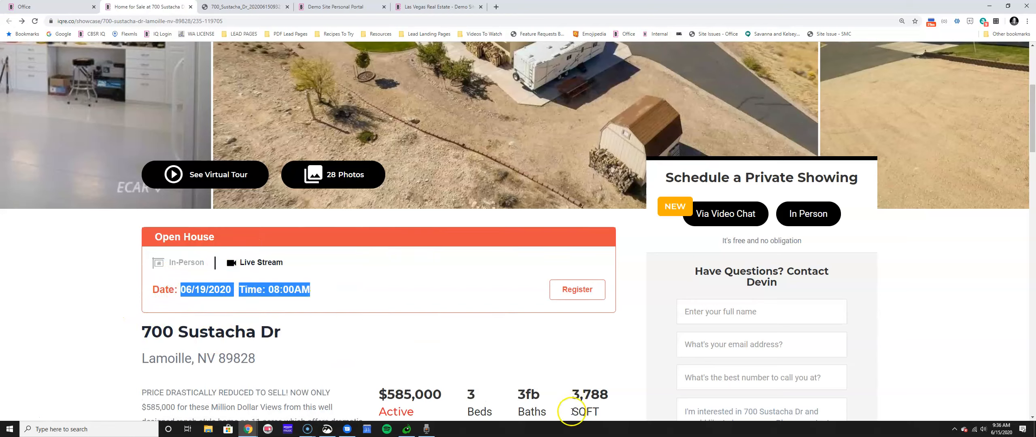
click(563, 293)
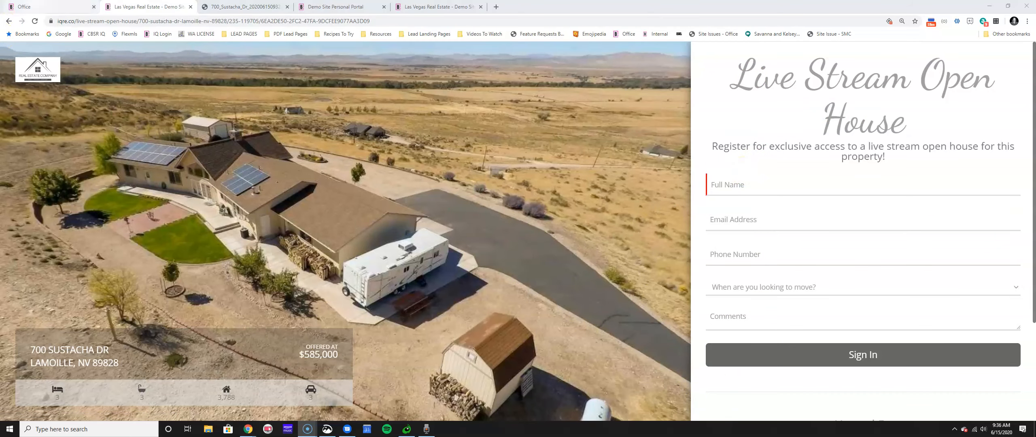
click(37, 6)
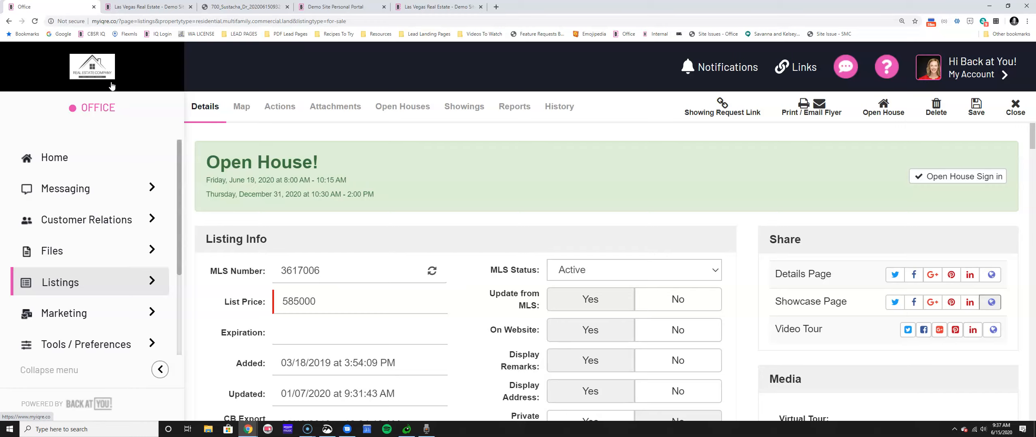
click(884, 109)
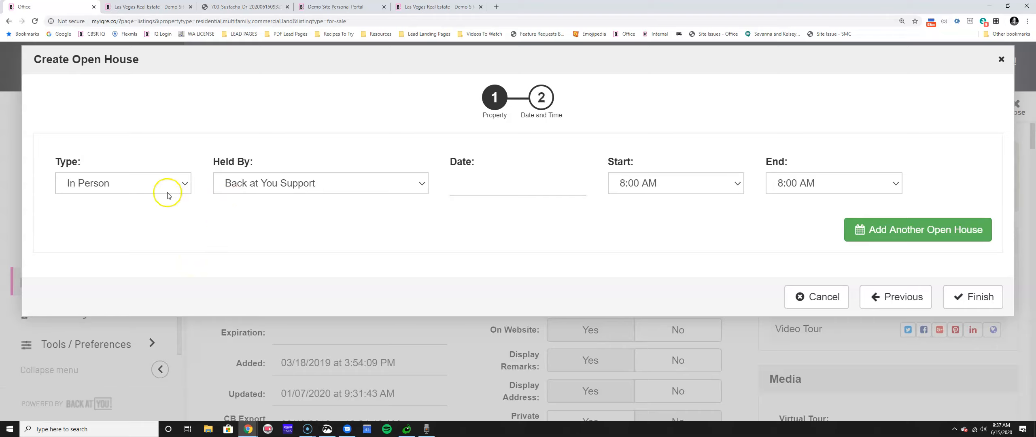
click(168, 196)
click(167, 212)
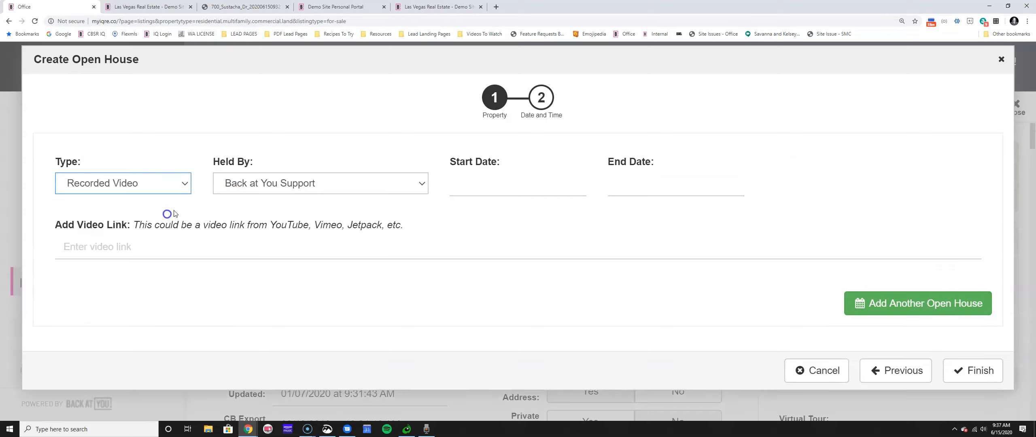
click(285, 184)
click(288, 246)
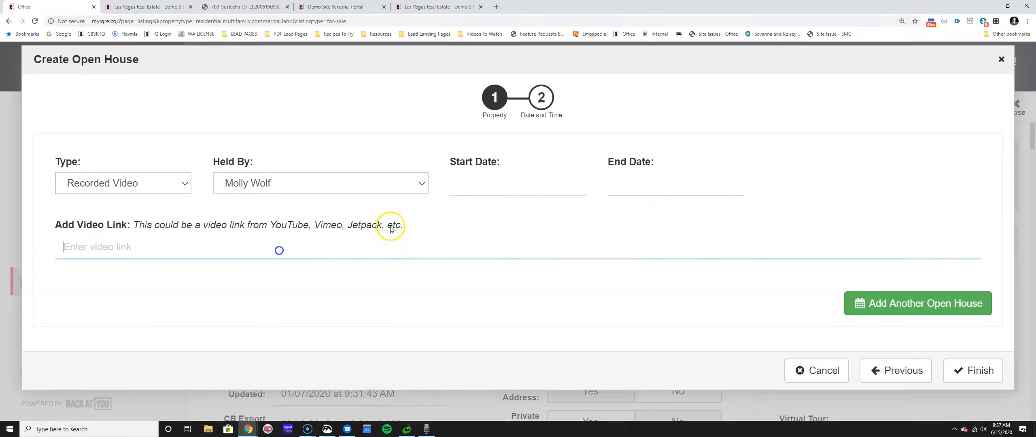
click(504, 183)
click(573, 292)
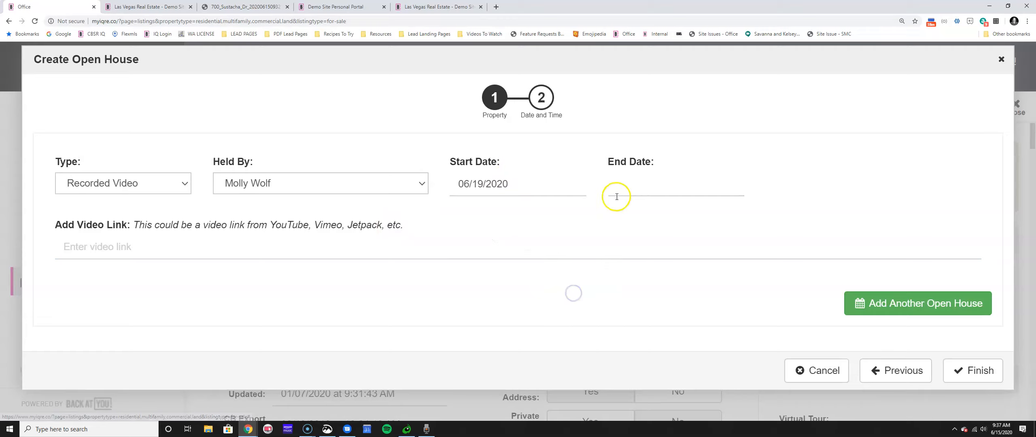
click(313, 253)
click(391, 239)
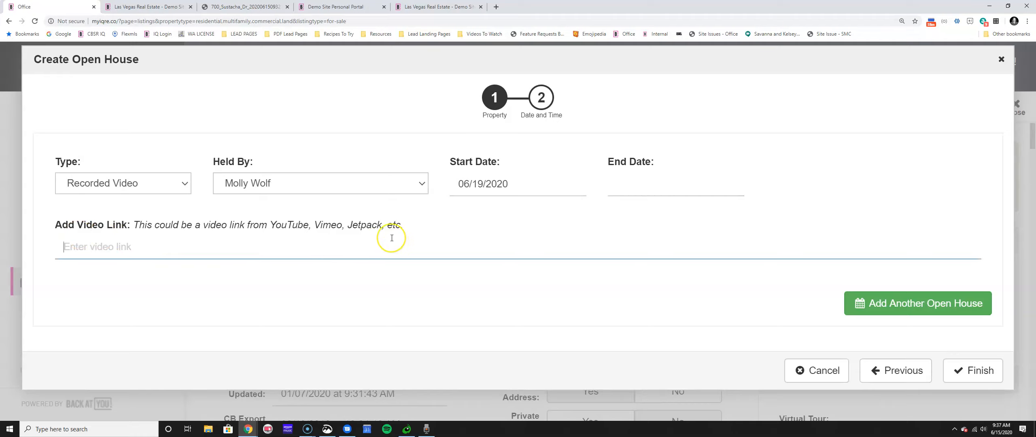
text(www.you)
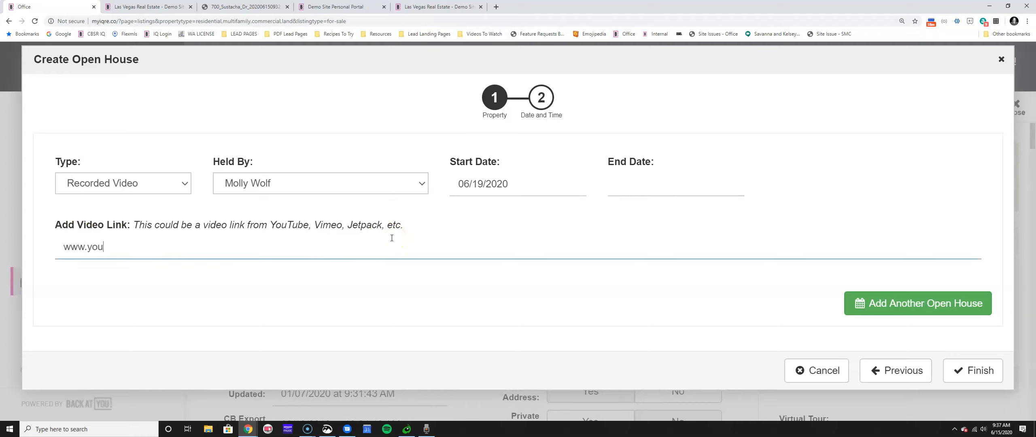
text(tube.com)
Add the missing end date of June 19 and finish creating the open house.
click(979, 370)
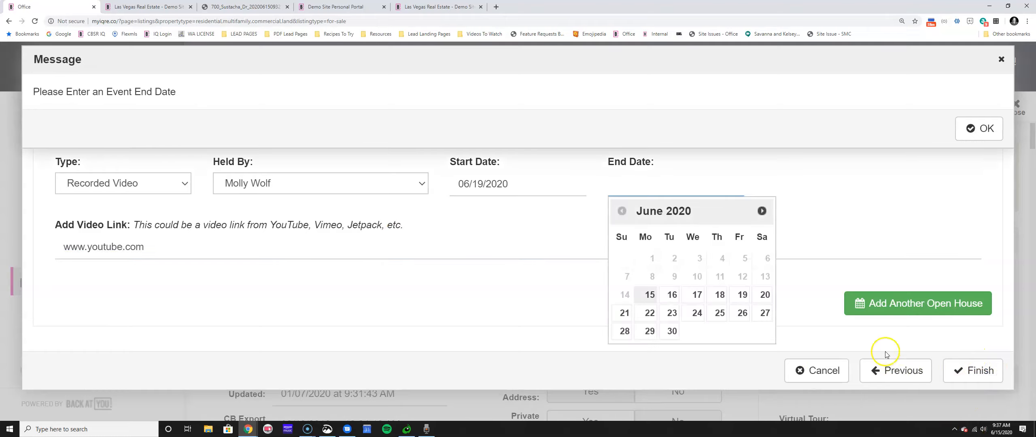
click(670, 294)
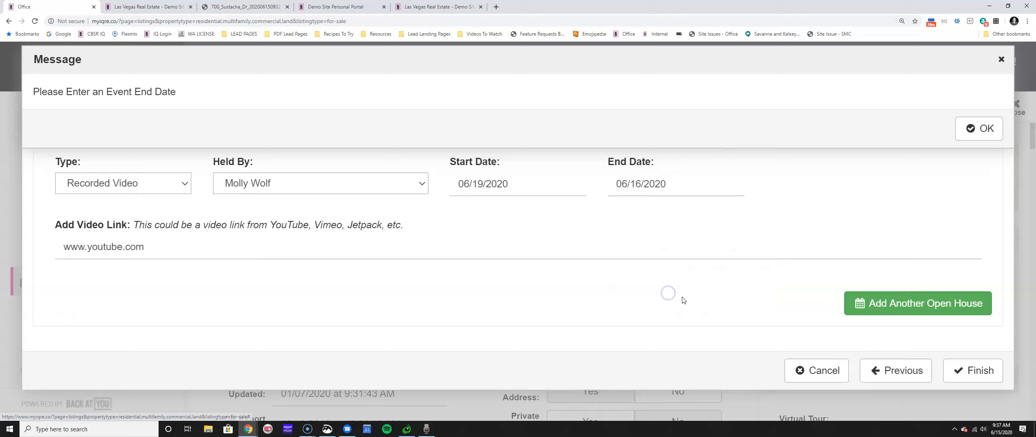
click(963, 128)
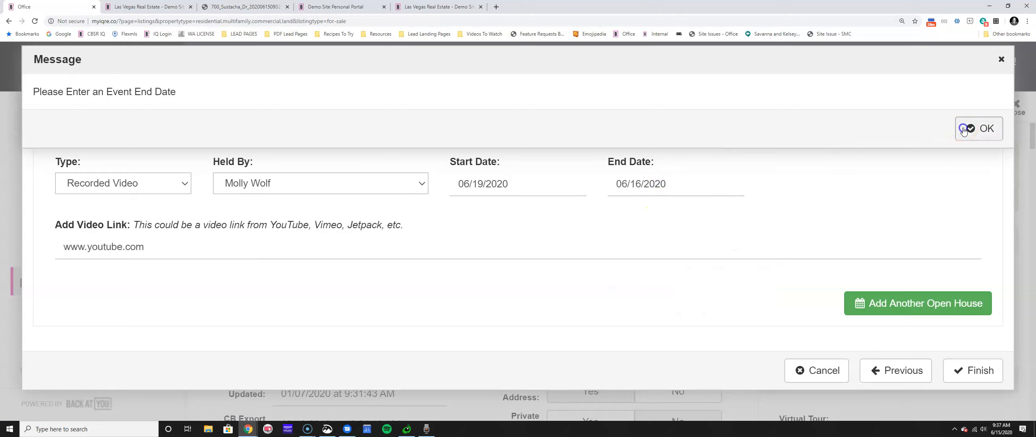
click(648, 194)
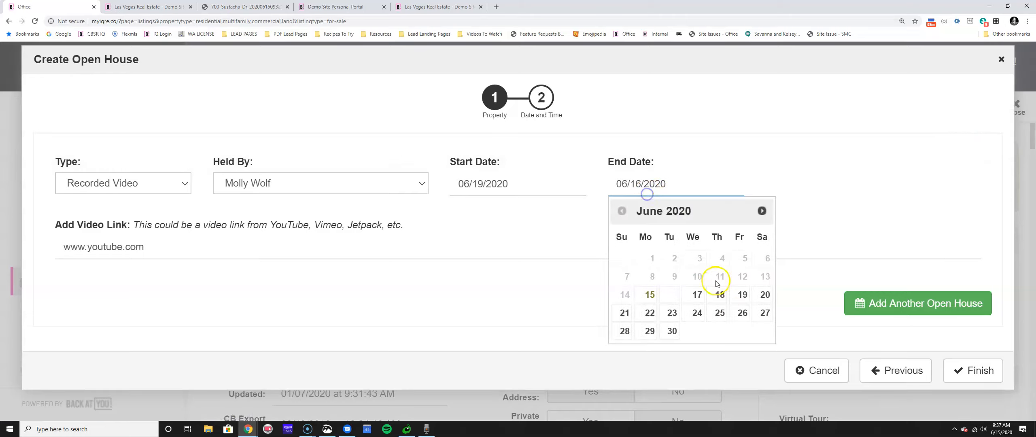
click(742, 300)
click(974, 369)
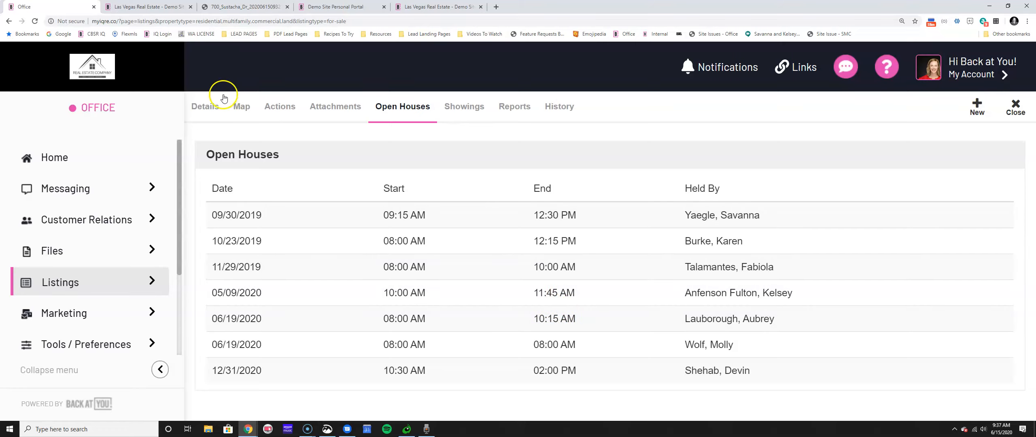
Check the showcase page's Live Stream and In-Person open house details, then return to the office.
click(357, 7)
click(145, 6)
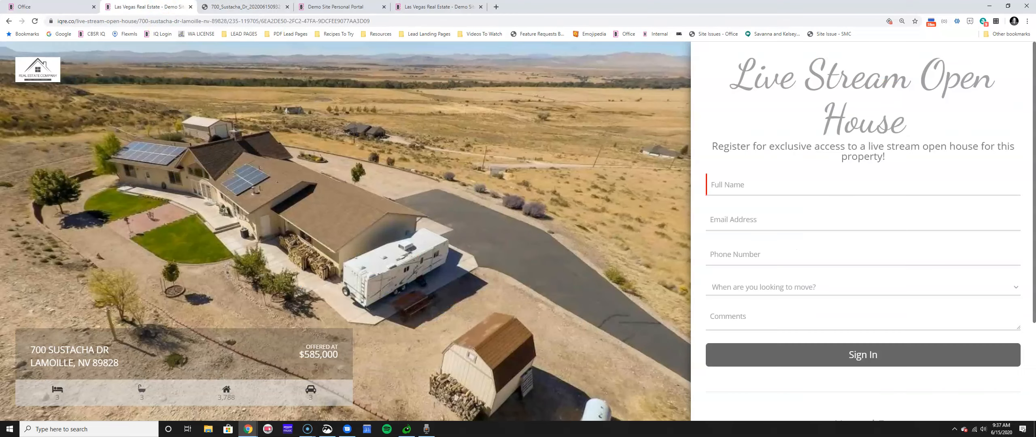
click(9, 21)
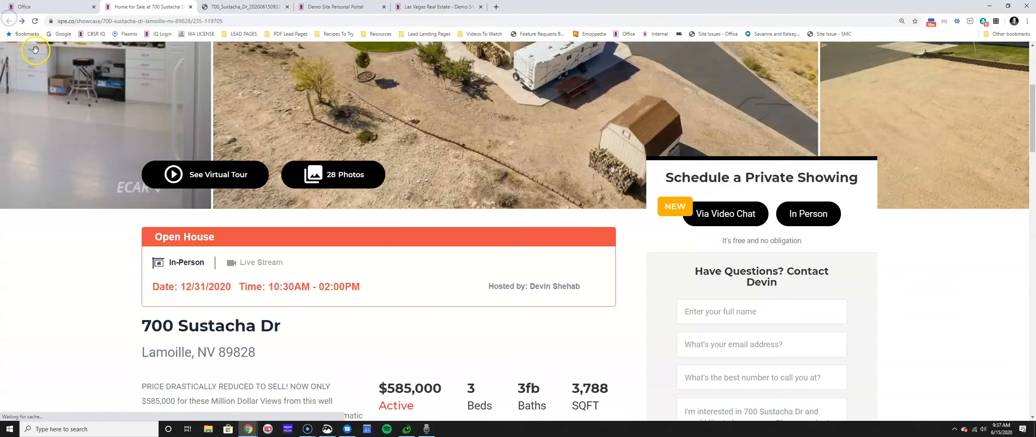
click(251, 265)
click(185, 265)
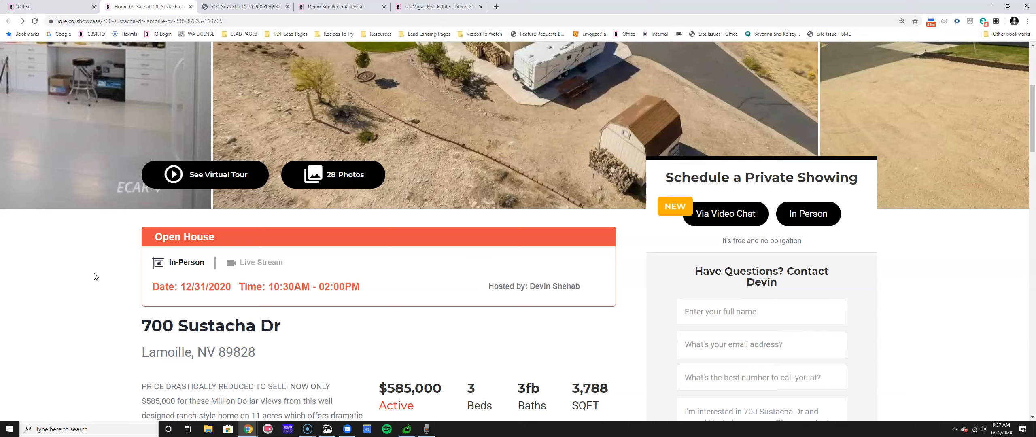
click(70, 5)
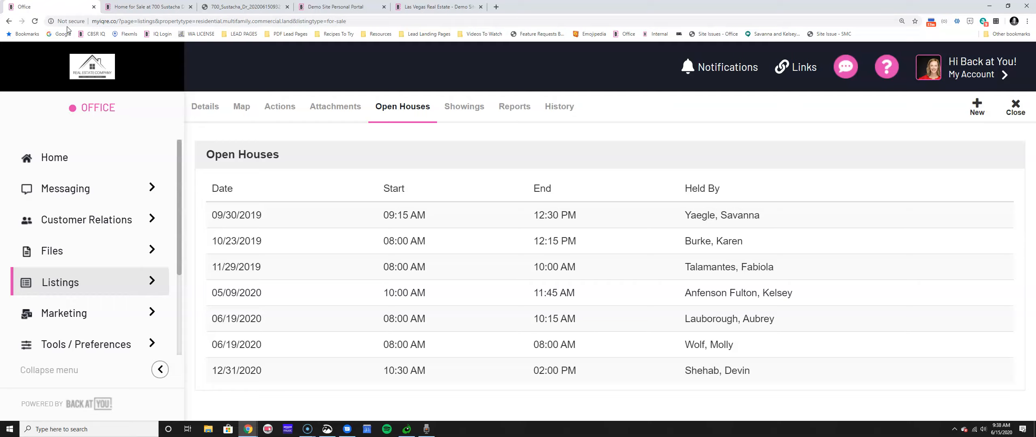
Highlight the three open house dates in Details and open the Open House Sign in page.
click(204, 106)
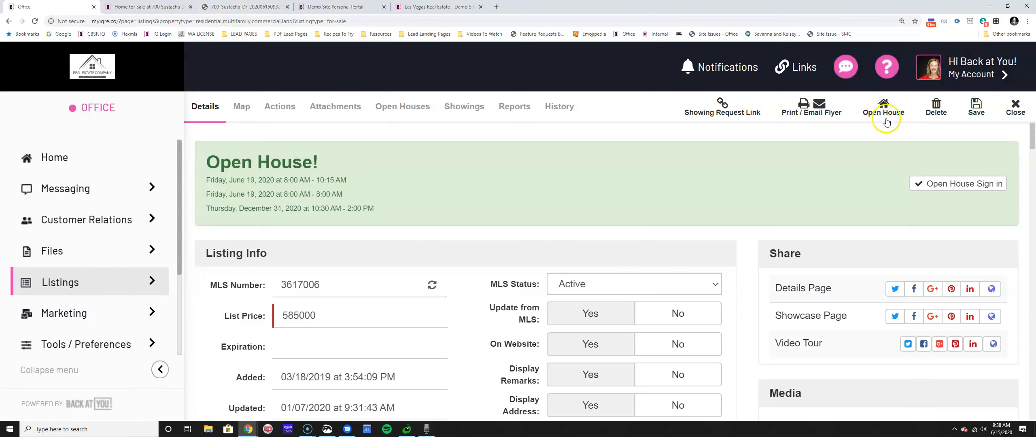
drag(202, 163, 368, 208)
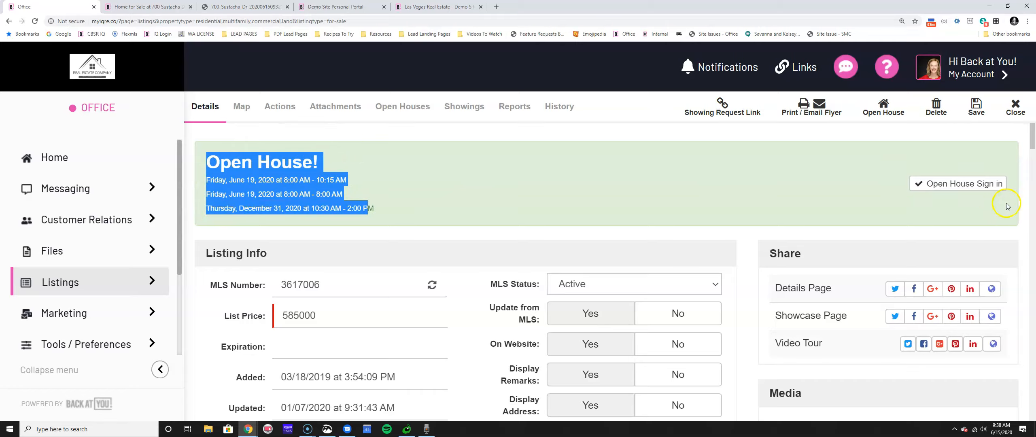
click(1000, 186)
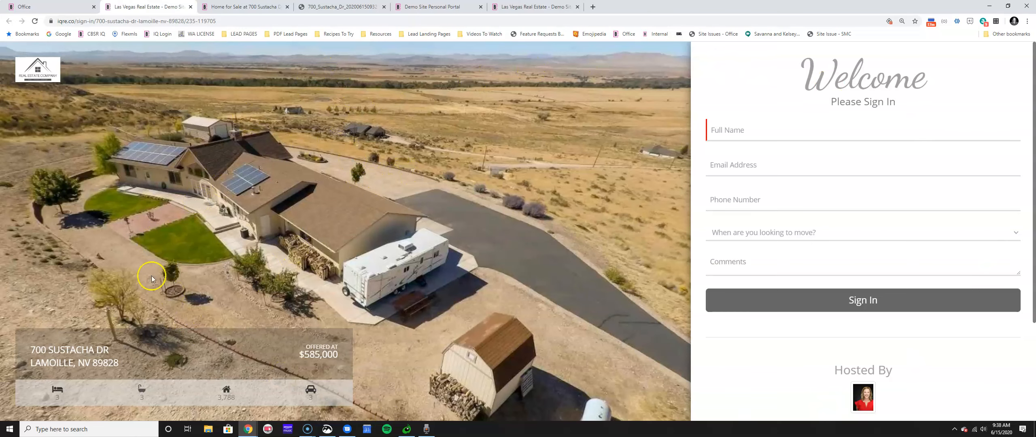
click(235, 7)
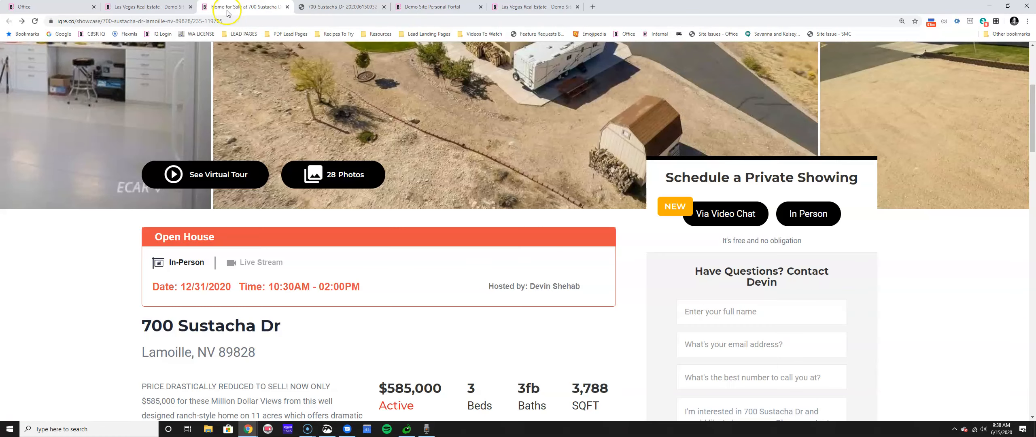
click(272, 261)
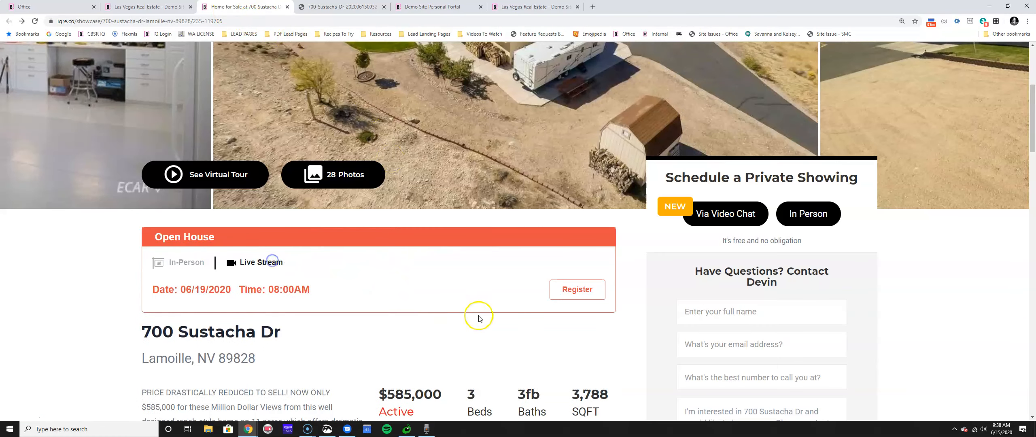
click(591, 294)
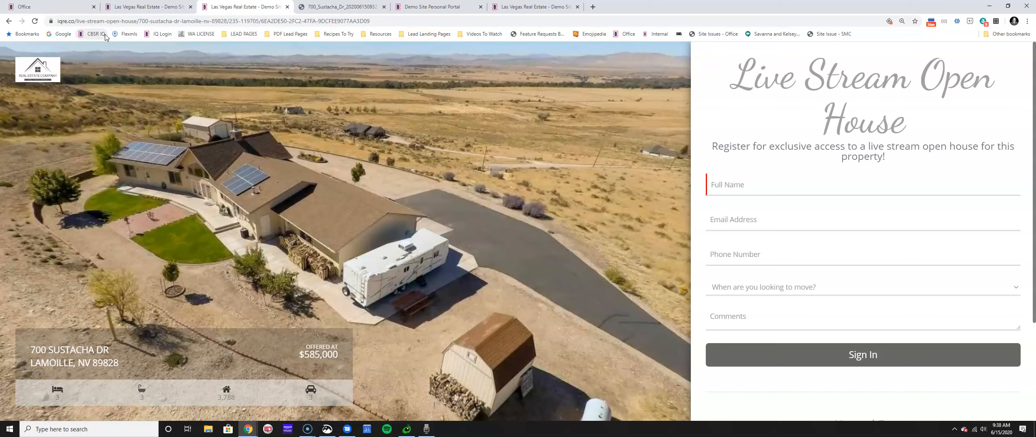
click(28, 6)
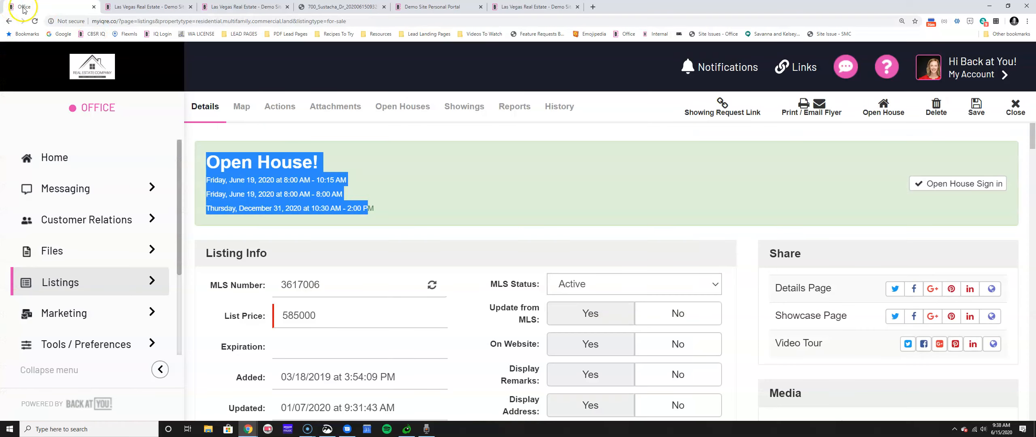
click(425, 206)
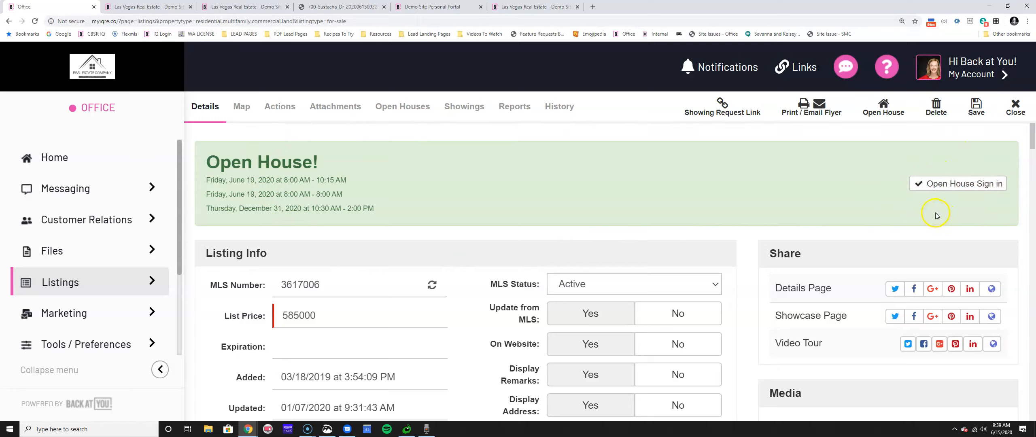
click(1015, 106)
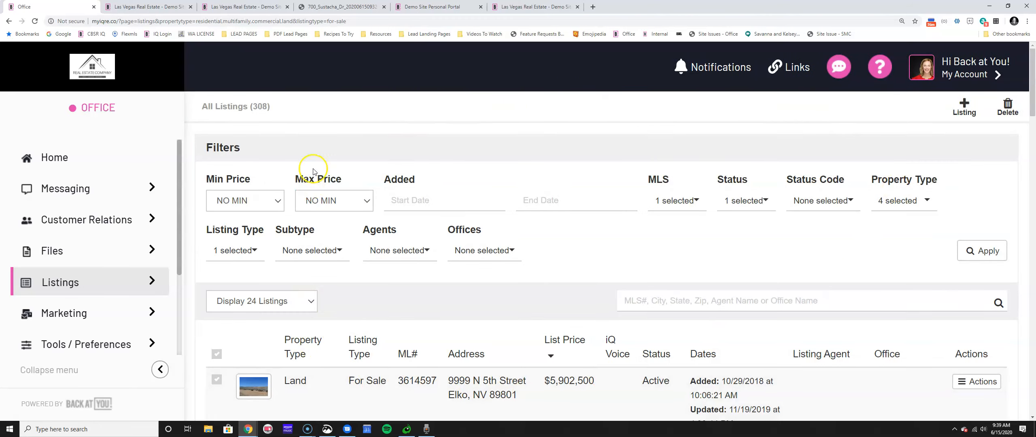
click(56, 281)
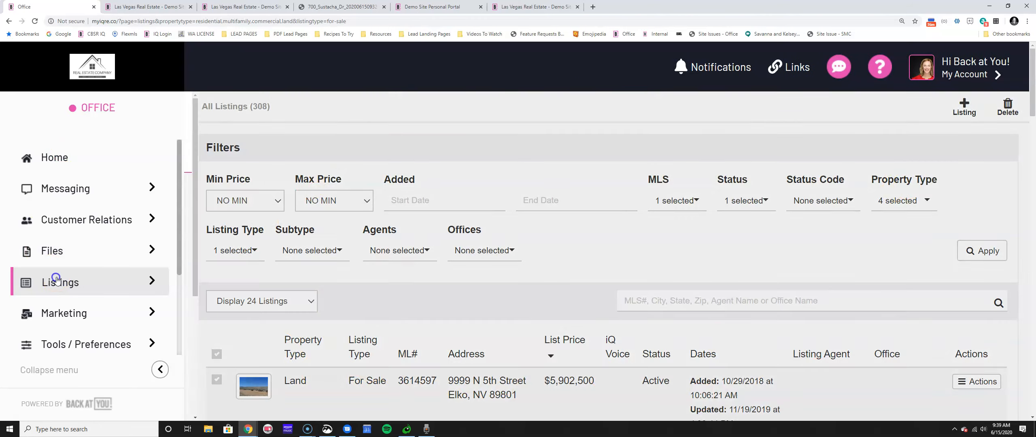
click(225, 218)
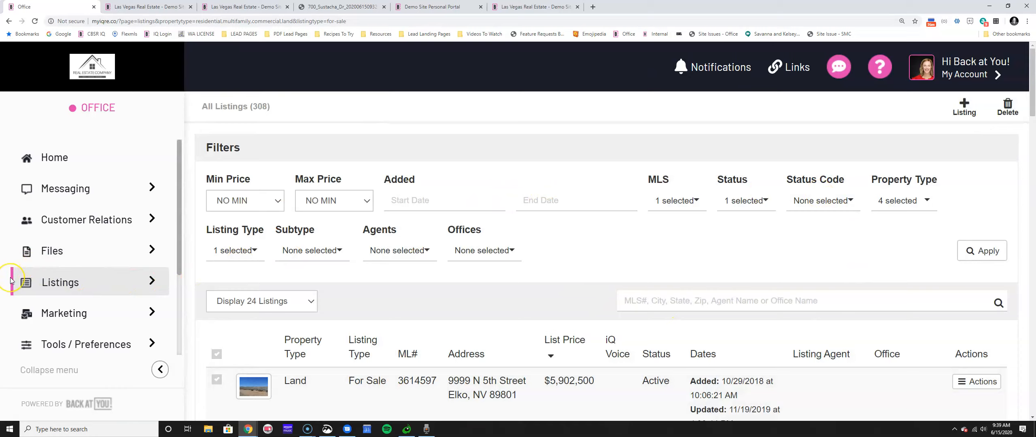
click(26, 282)
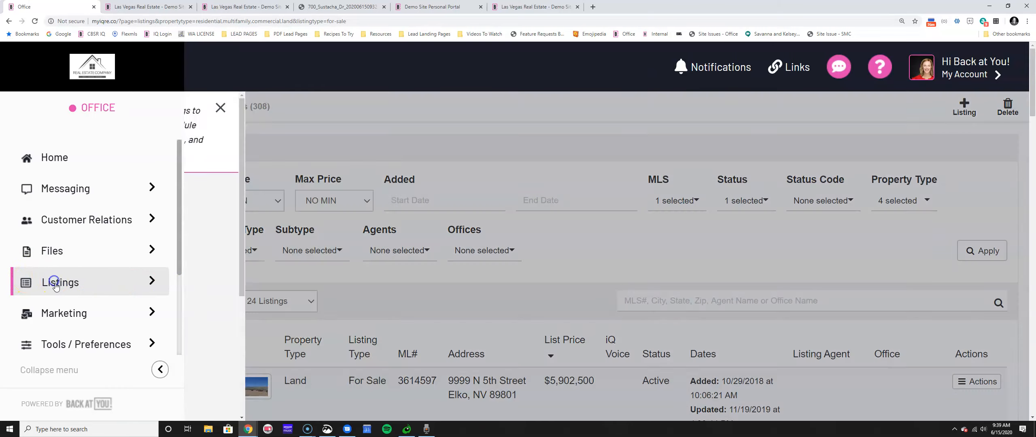
scroll(188, 290, down, 5)
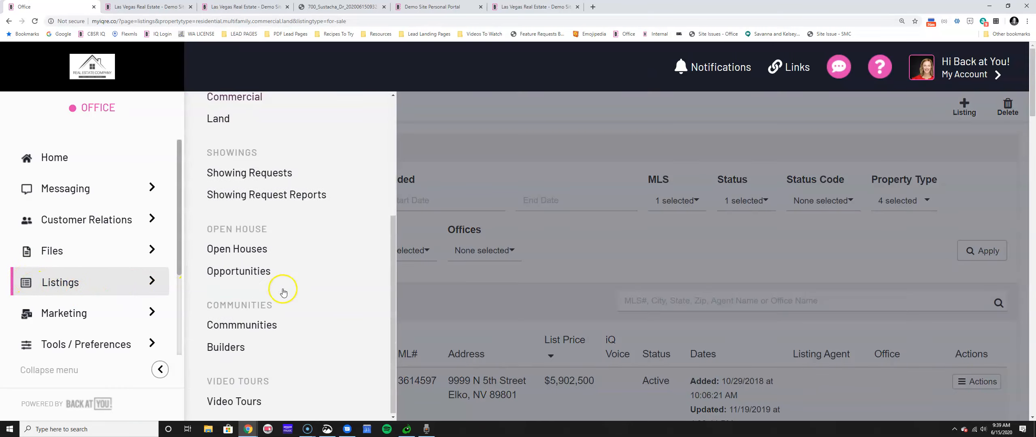
On the Open Houses page, open the Live Stream open house's Sign In Page in a new tab.
click(230, 247)
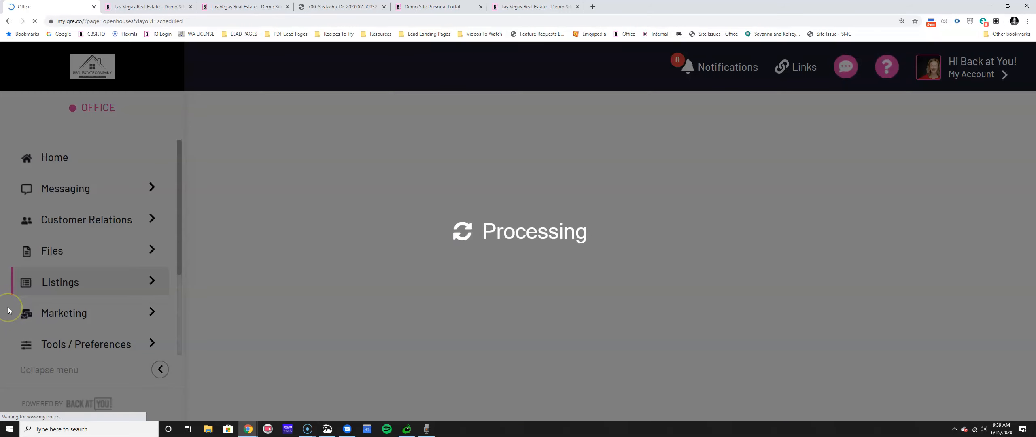
scroll(512, 267, down, 6)
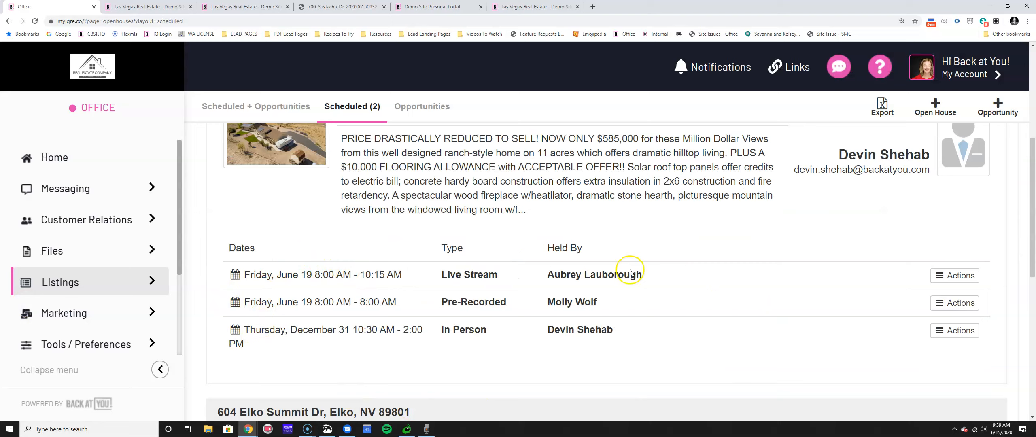
drag(446, 292, 543, 308)
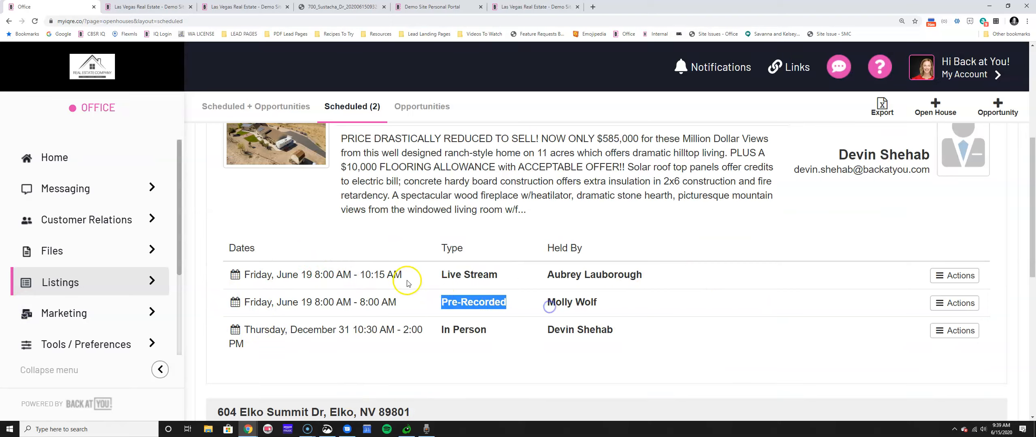
drag(438, 269, 523, 274)
drag(439, 326, 520, 330)
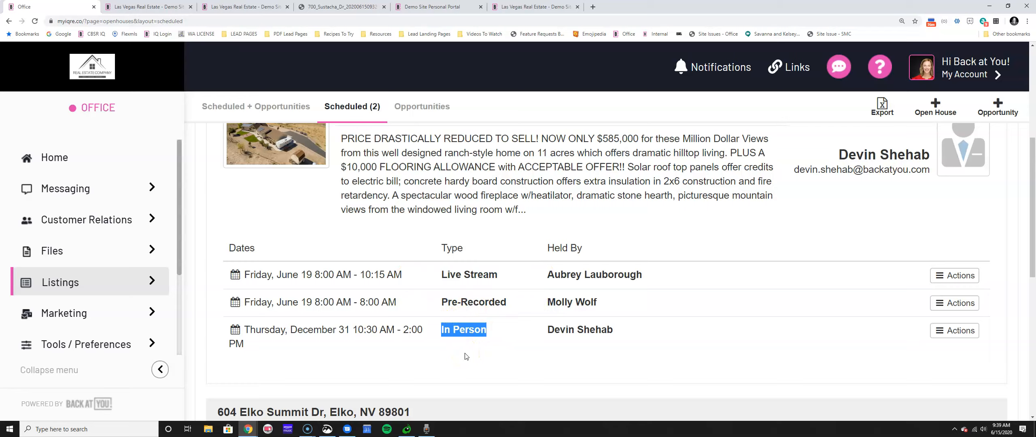
click(960, 278)
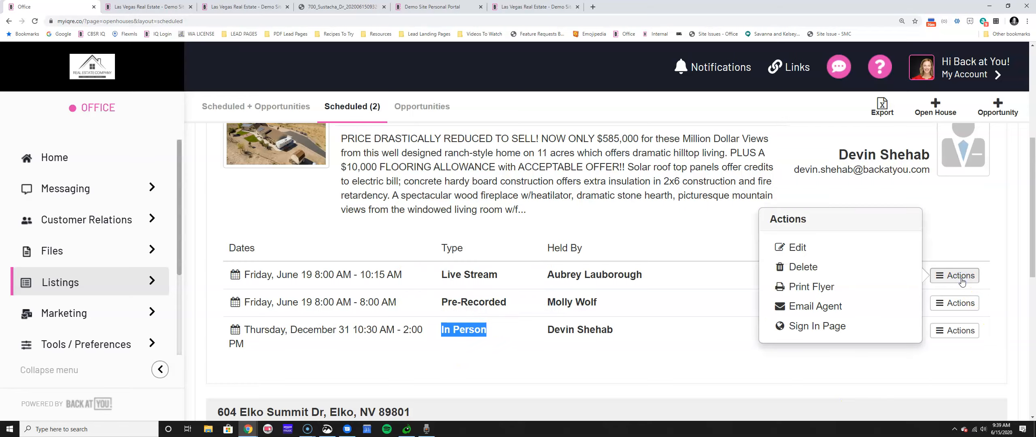
click(801, 327)
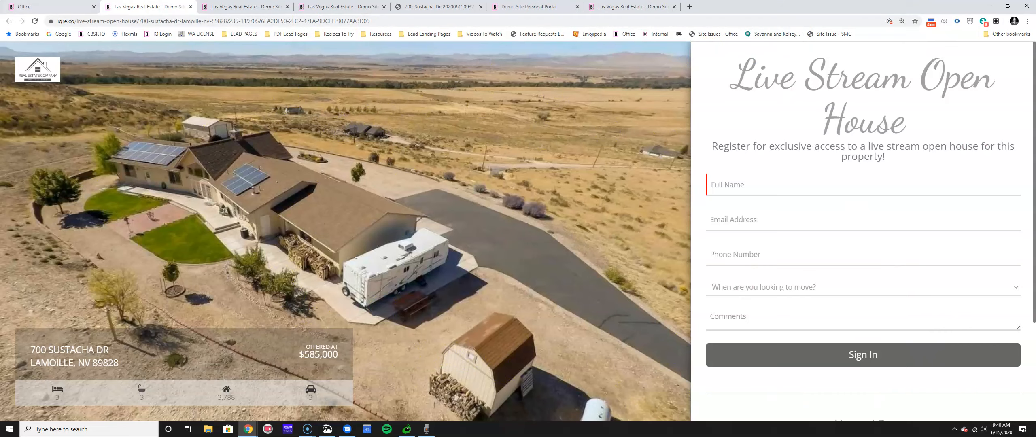
Return to the Office tab and go to the Listings > Listings for-sale table.
click(46, 7)
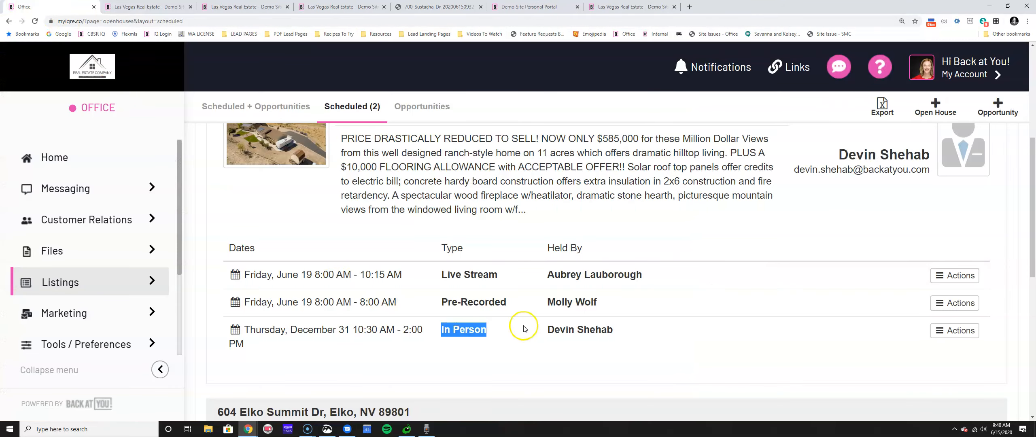
click(136, 288)
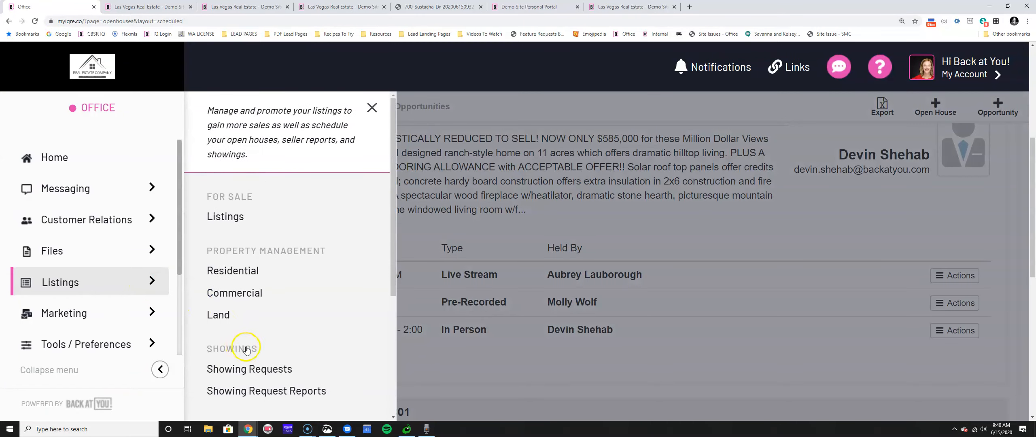
scroll(243, 332, down, 5)
click(213, 288)
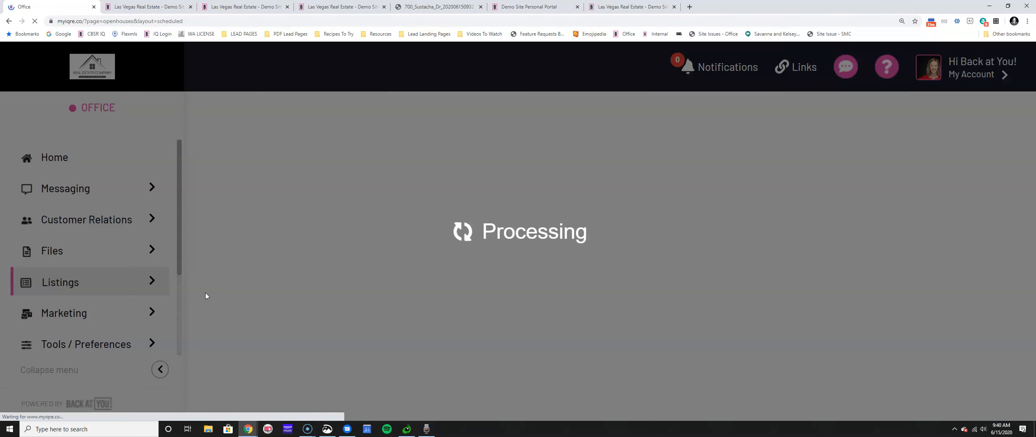
scroll(576, 316, down, 5)
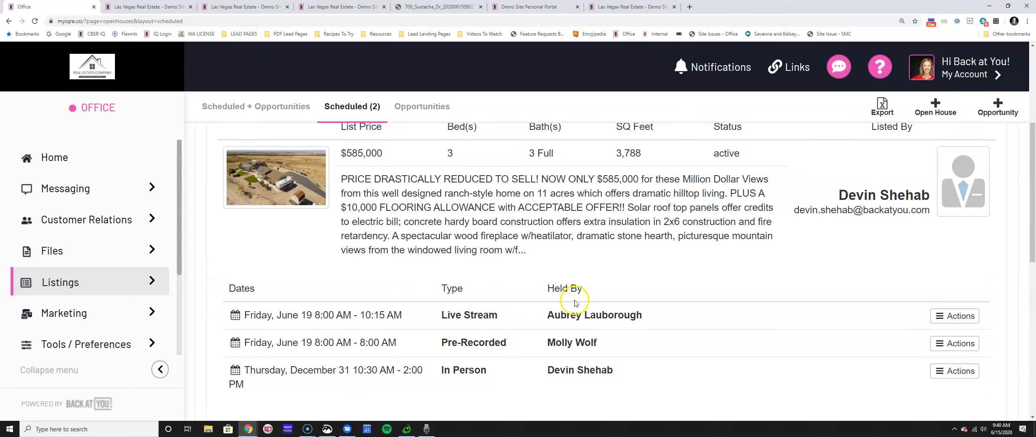
click(954, 317)
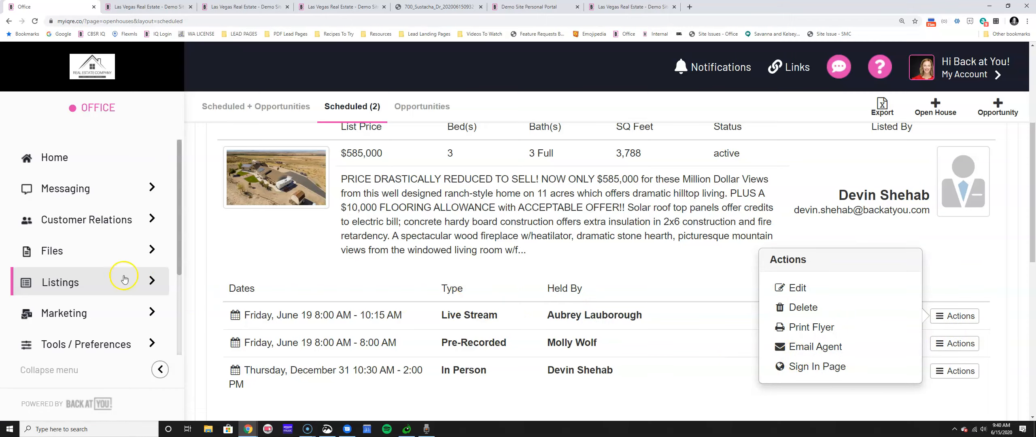
click(150, 280)
click(227, 217)
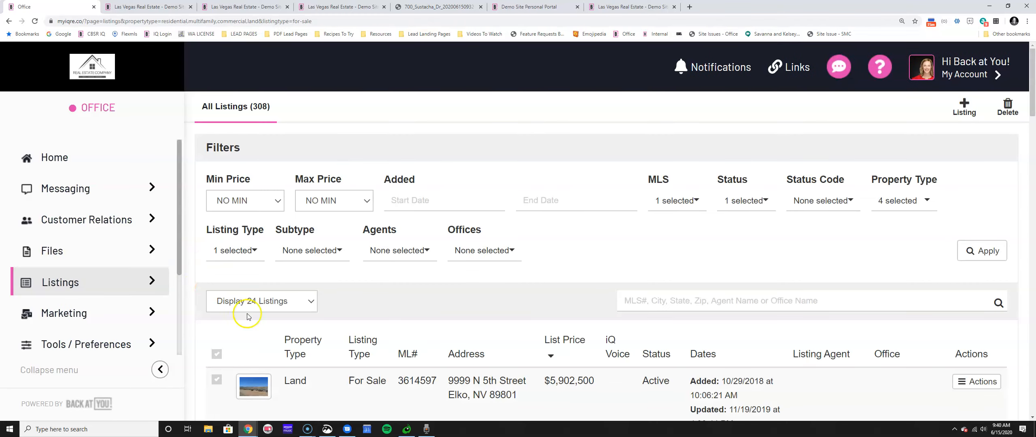
scroll(283, 323, down, 15)
scroll(303, 330, down, 10)
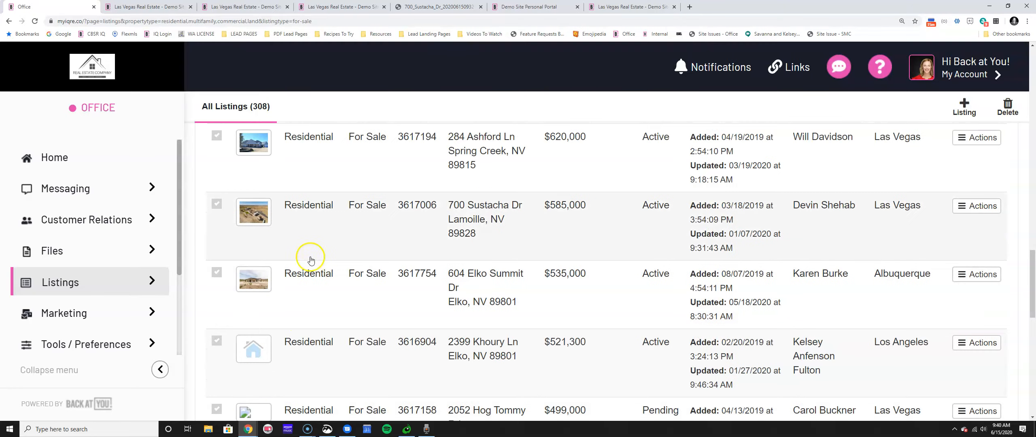
click(318, 206)
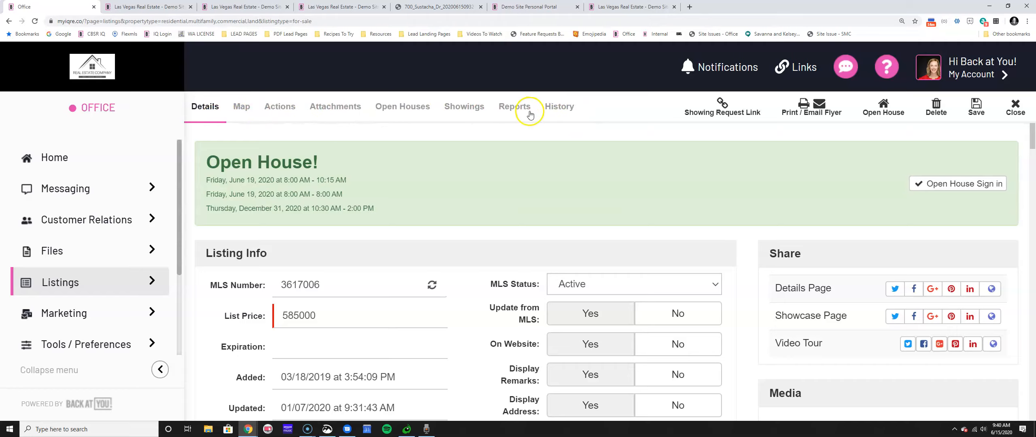
click(237, 106)
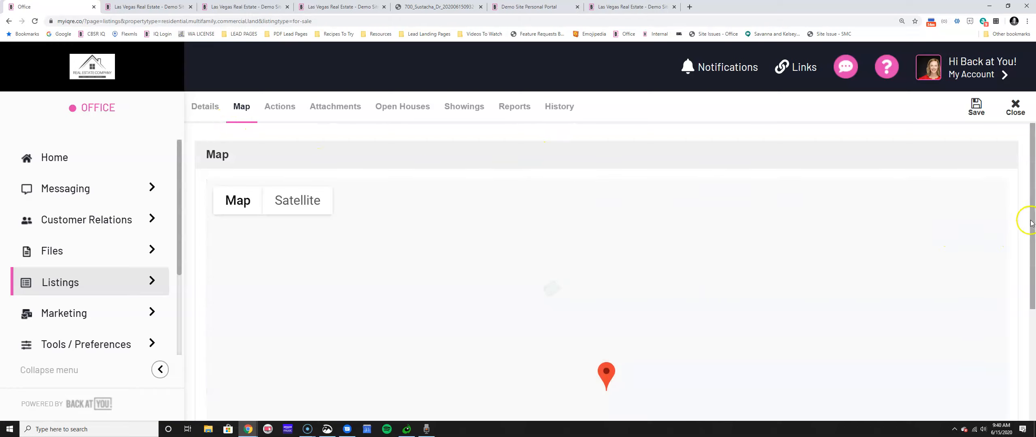
Zoom the map out and drag the listing pin toward Spring Creek and Ruby Dome.
scroll(1030, 283, down, 3)
drag(1031, 310, 1029, 370)
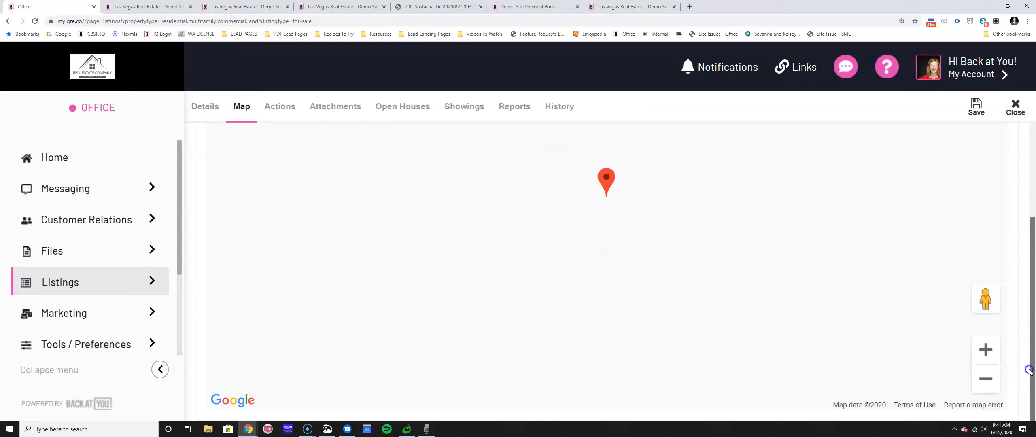
click(979, 384)
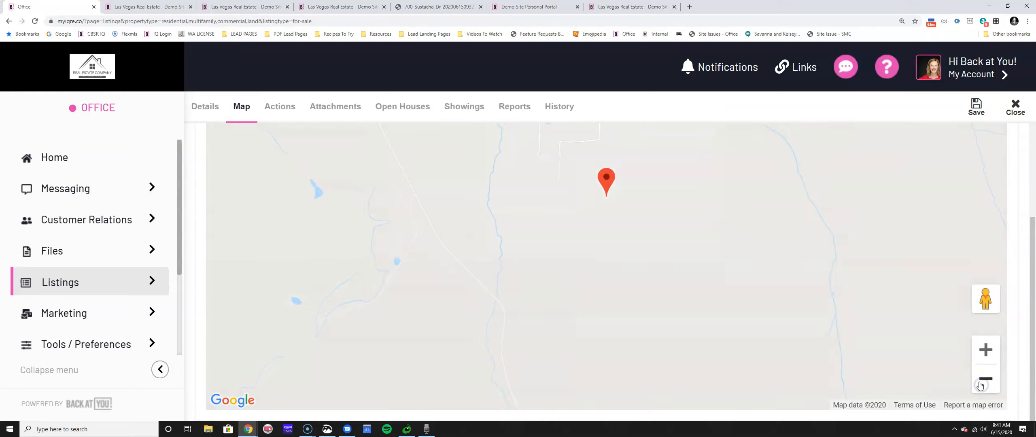
scroll(647, 313, up, 3)
drag(607, 304, 714, 207)
drag(613, 304, 268, 192)
scroll(784, 292, down, 3)
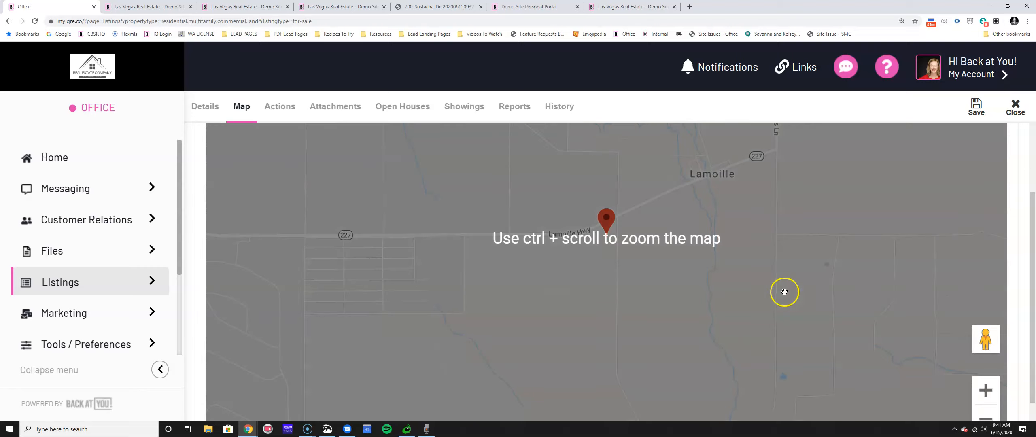
click(986, 416)
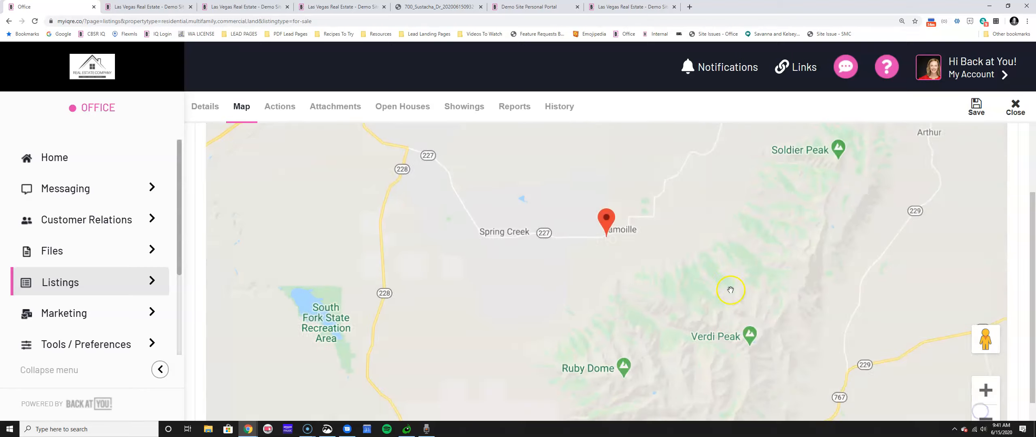
Drop the pin beside Westcott Dr in Spring Creek and save the map position.
drag(603, 222, 540, 240)
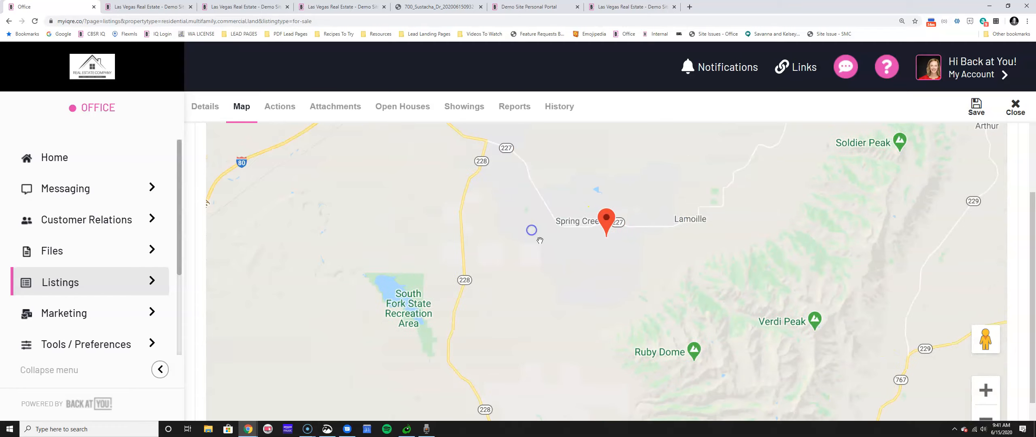
scroll(587, 239, up, 2)
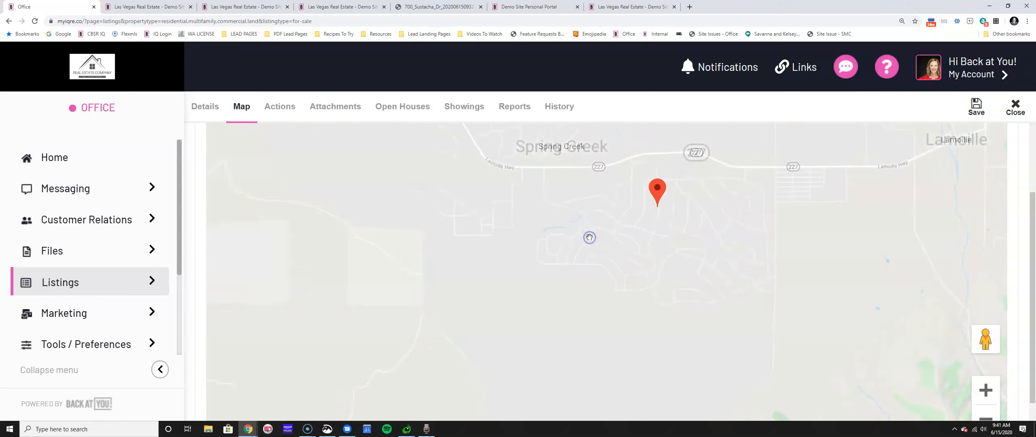
scroll(634, 214, up, 2)
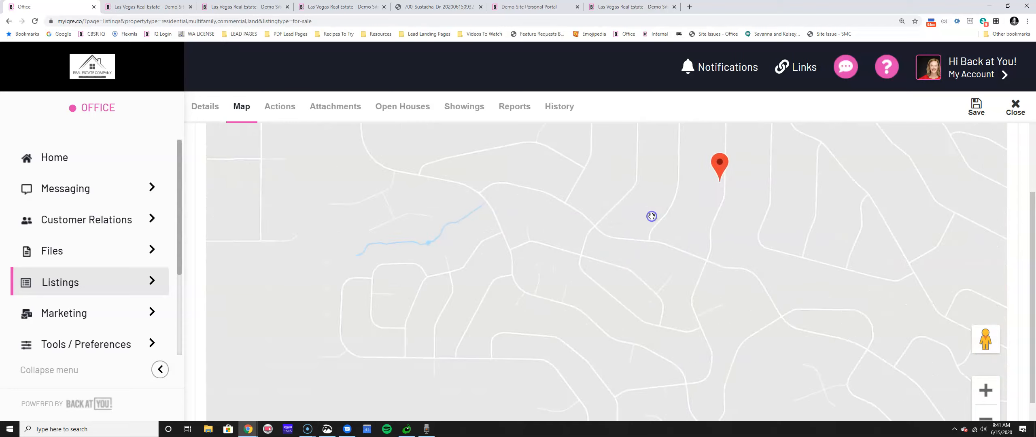
drag(739, 151, 598, 267)
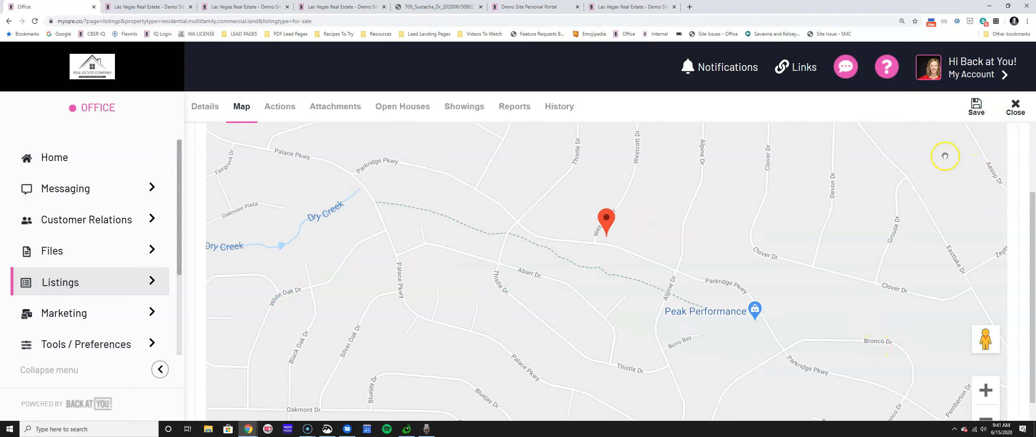
click(976, 107)
click(283, 108)
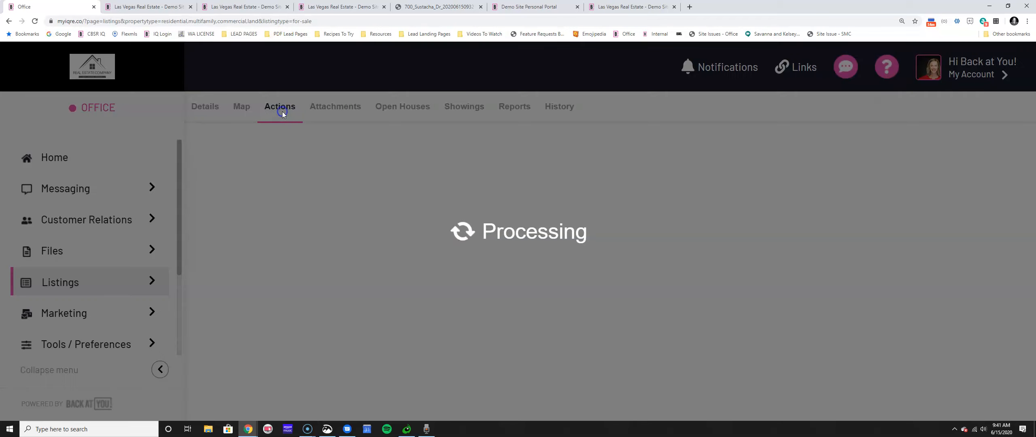
click(287, 7)
click(191, 7)
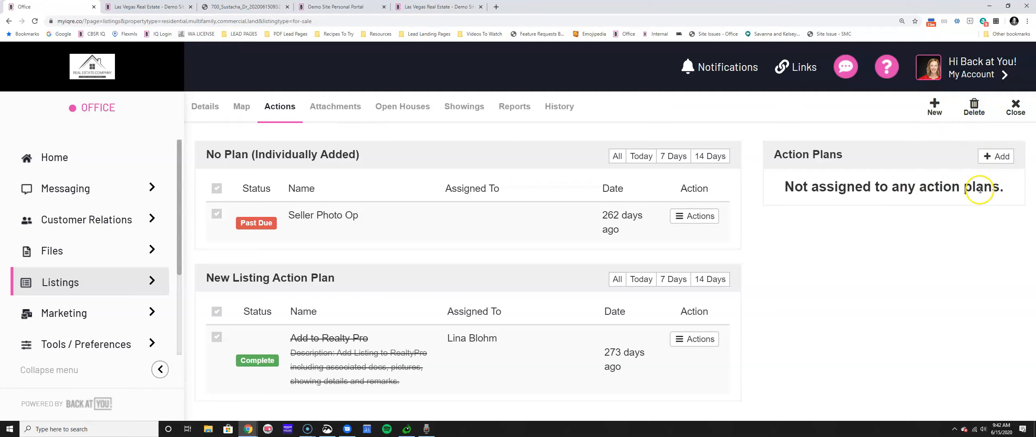
Add and save the 12 Point Marketing Action Plan, then open the Share Local Article task's options.
click(986, 158)
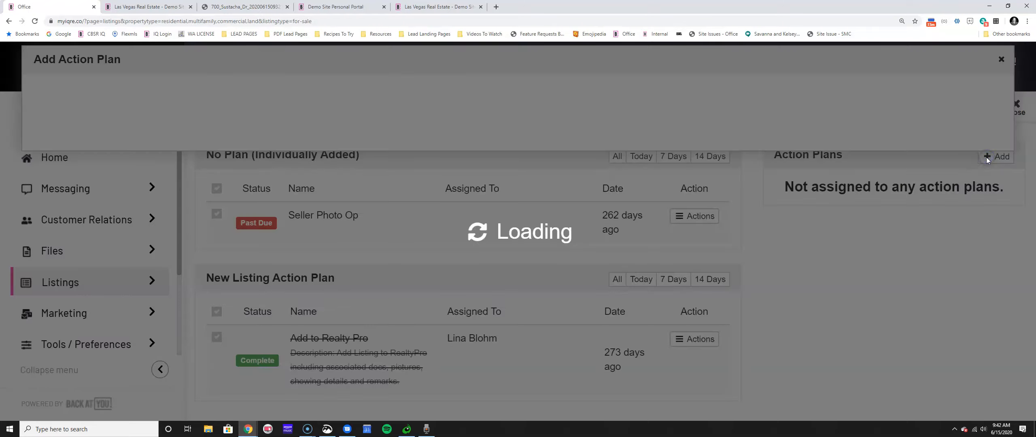
scroll(451, 166, down, 3)
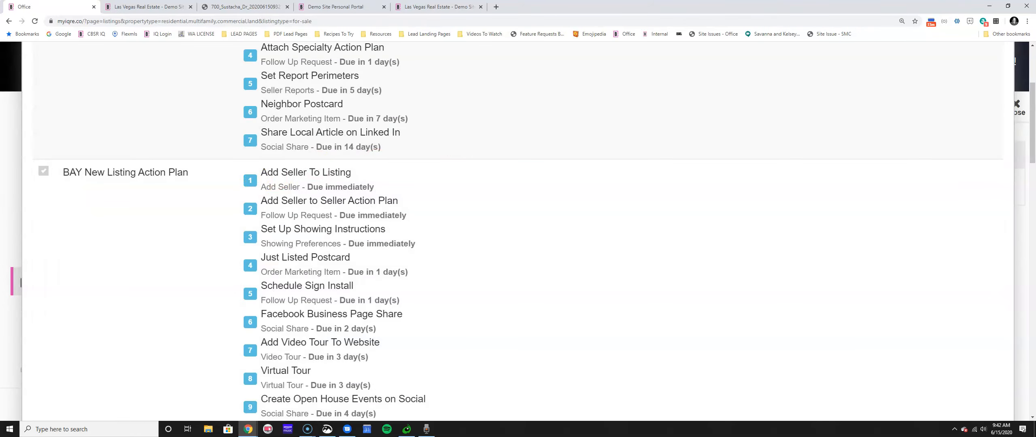
scroll(73, 126, up, 4)
click(44, 123)
scroll(737, 293, down, 5)
scroll(737, 293, down, 20)
click(975, 393)
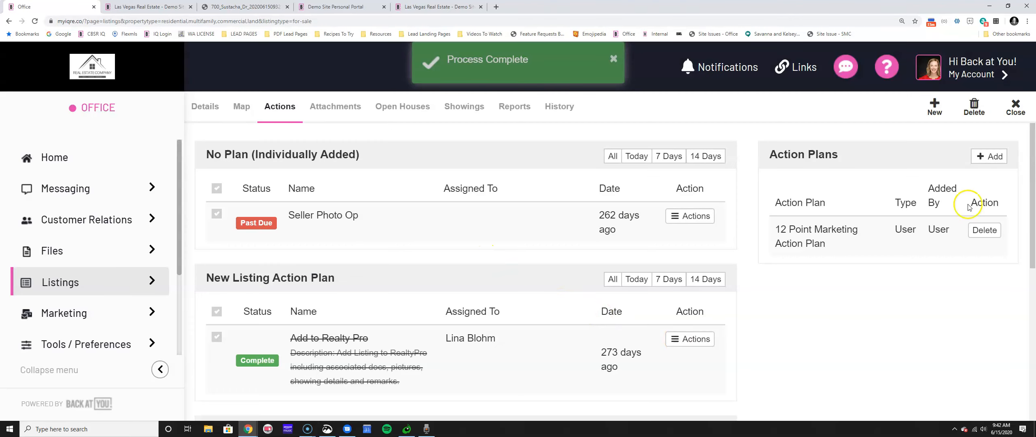
scroll(548, 241, down, 4)
scroll(548, 240, down, 4)
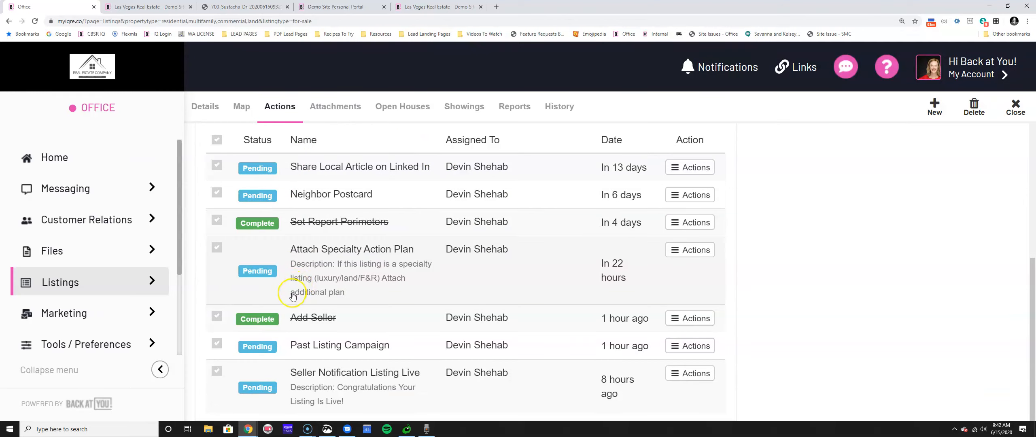
scroll(293, 297, up, 5)
scroll(297, 284, down, 4)
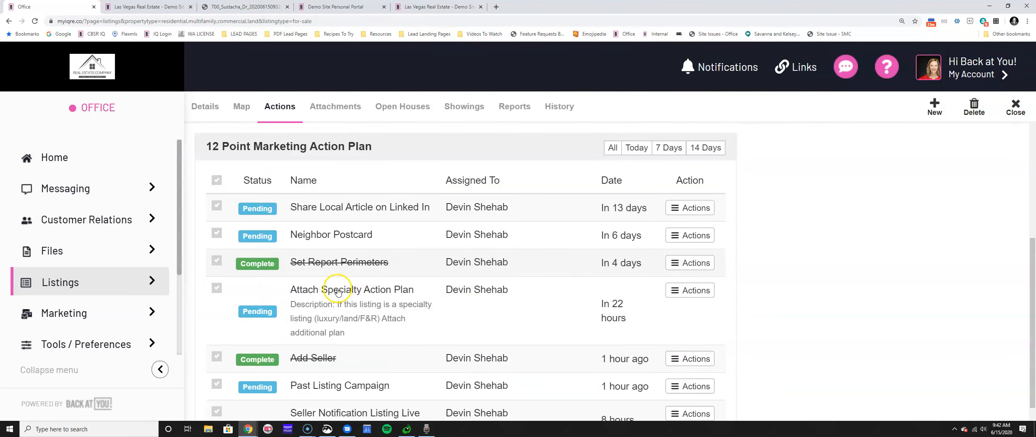
click(692, 208)
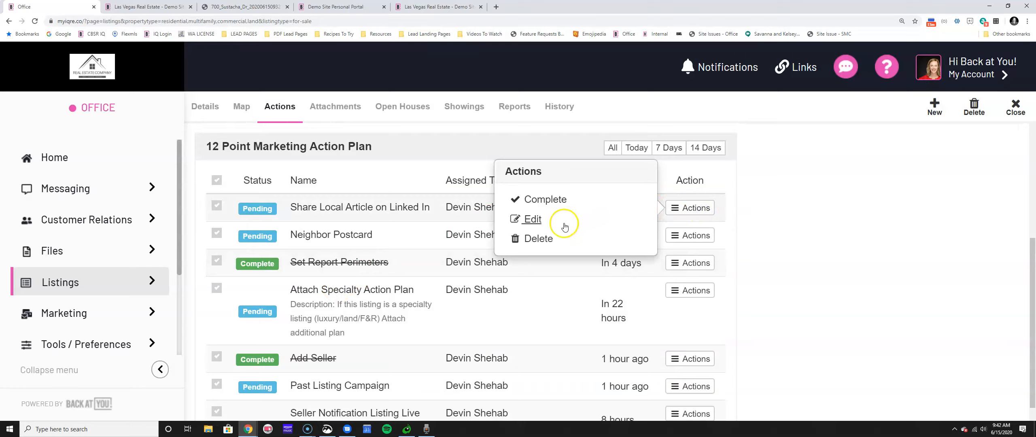
Edit the Share Local Article on Linked In task, select Visible To Seller, then switch to the Demo Site Personal Portal.
click(532, 219)
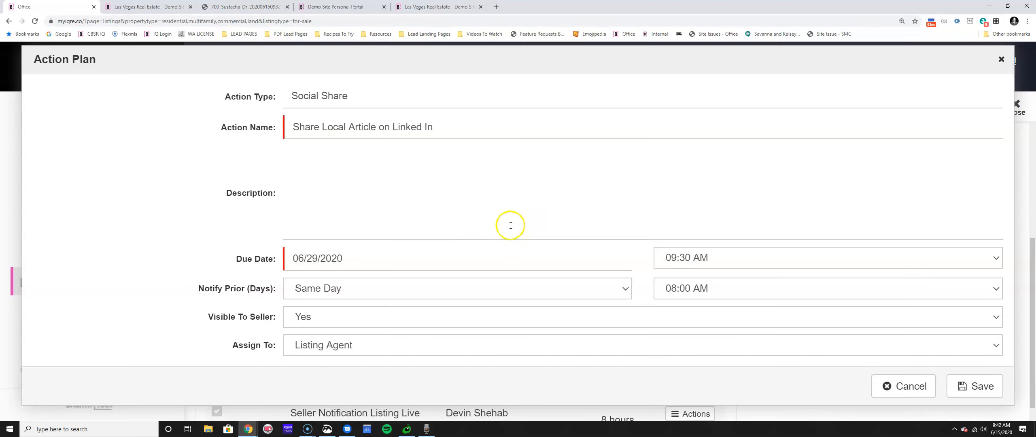
click(206, 317)
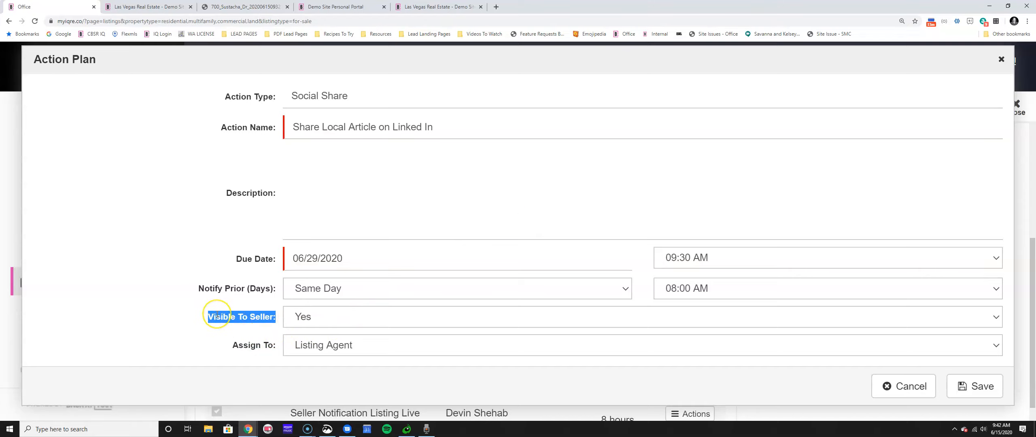
click(336, 7)
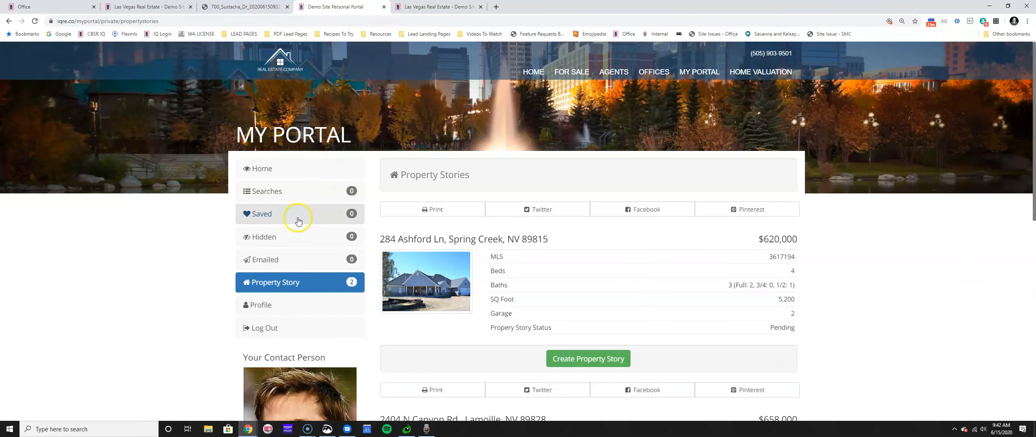
scroll(308, 218, down, 8)
scroll(288, 217, up, 10)
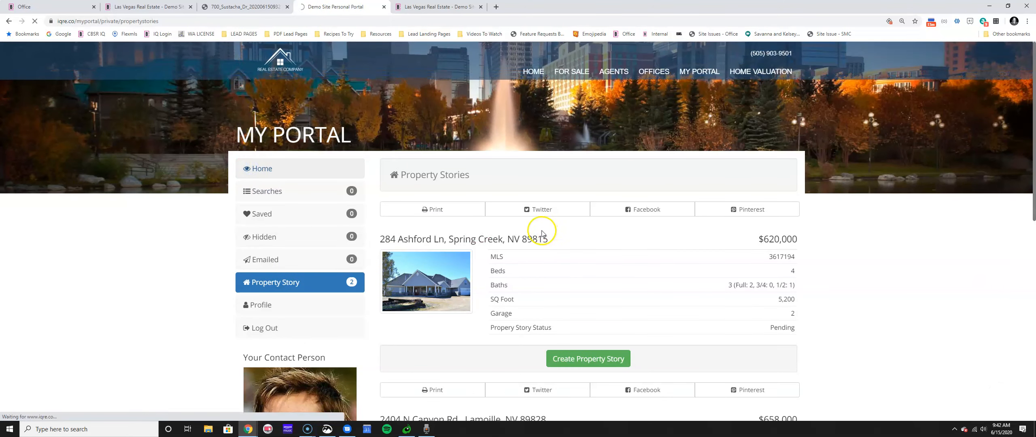
scroll(494, 244, down, 4)
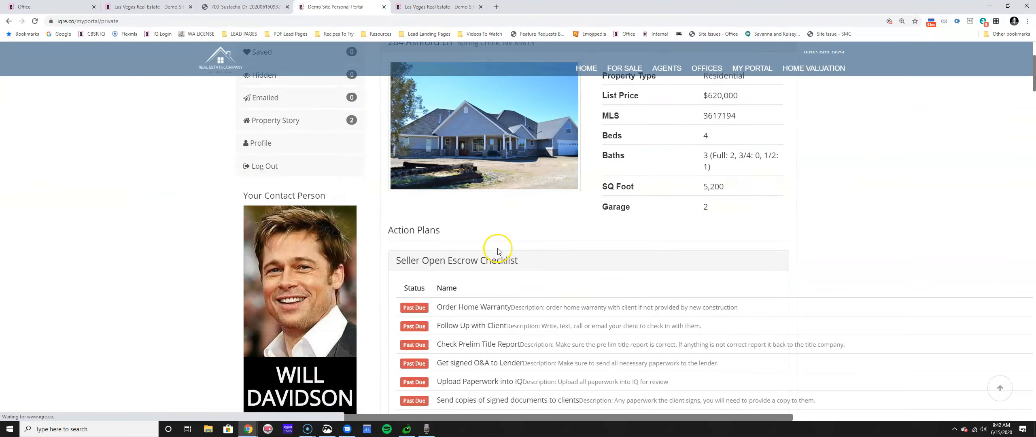
scroll(493, 259, down, 4)
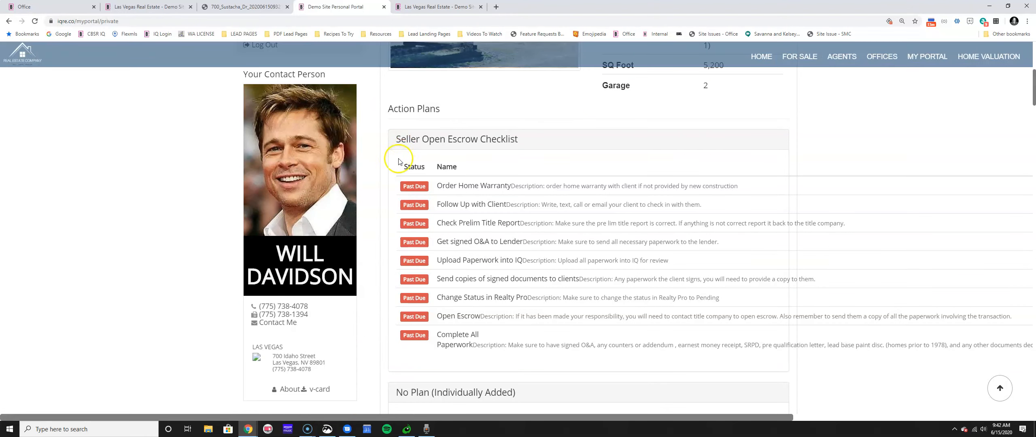
drag(433, 183, 540, 342)
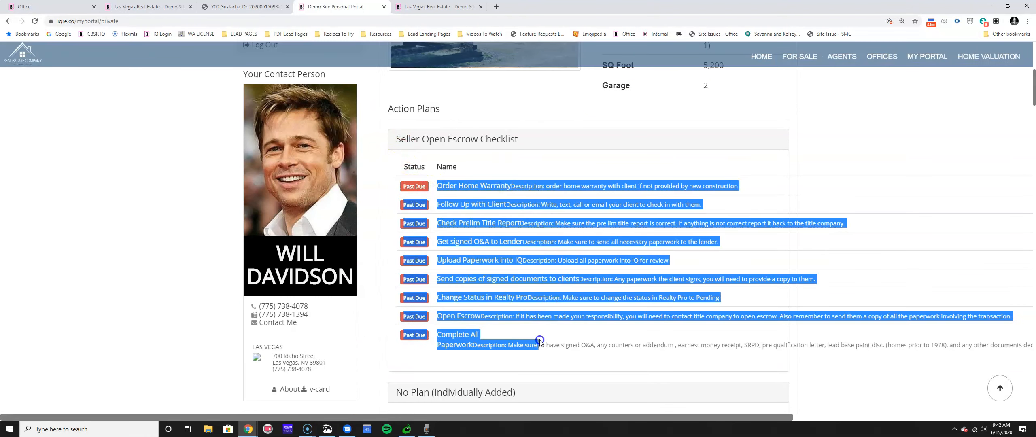
click(527, 319)
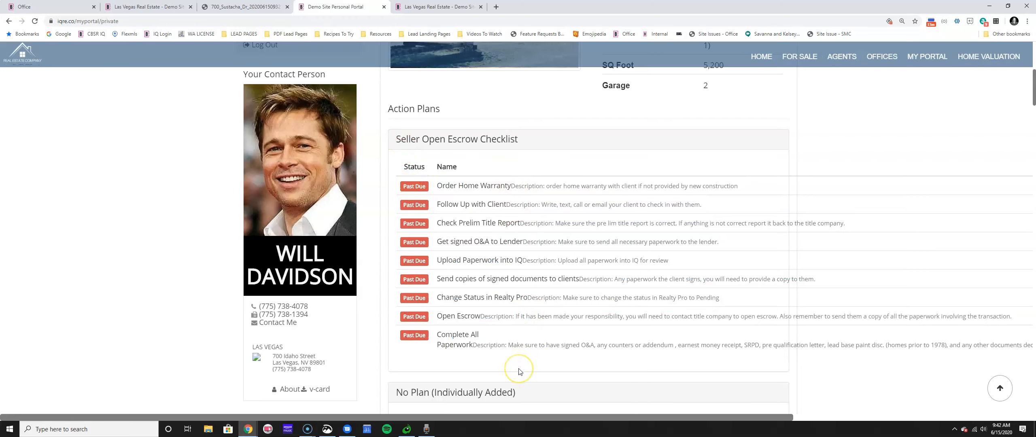
Collapse the New Listing Action Plan and Seller Open Escrow Checklist to their headings.
scroll(519, 368, down, 3)
scroll(509, 358, down, 5)
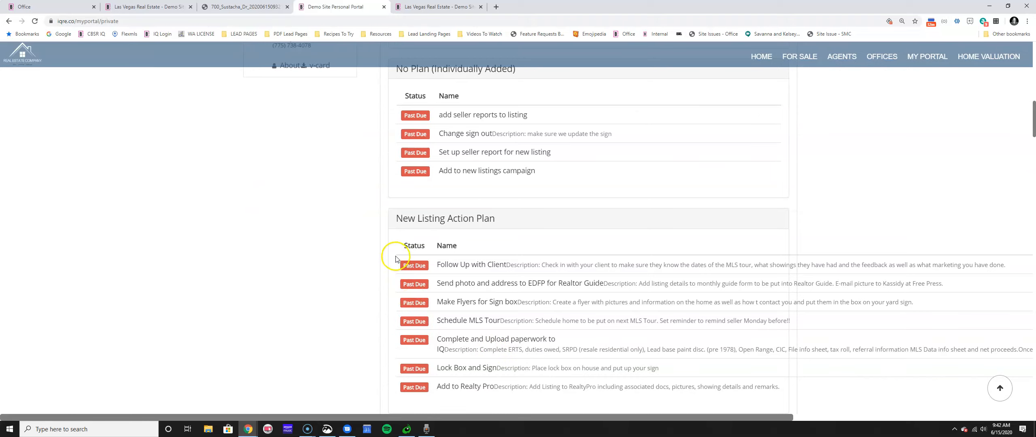
scroll(389, 267, down, 5)
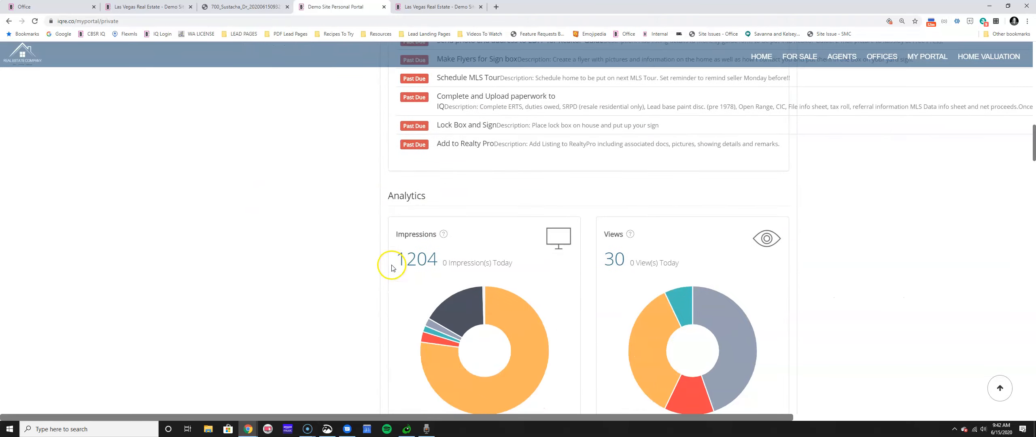
scroll(405, 247, up, 4)
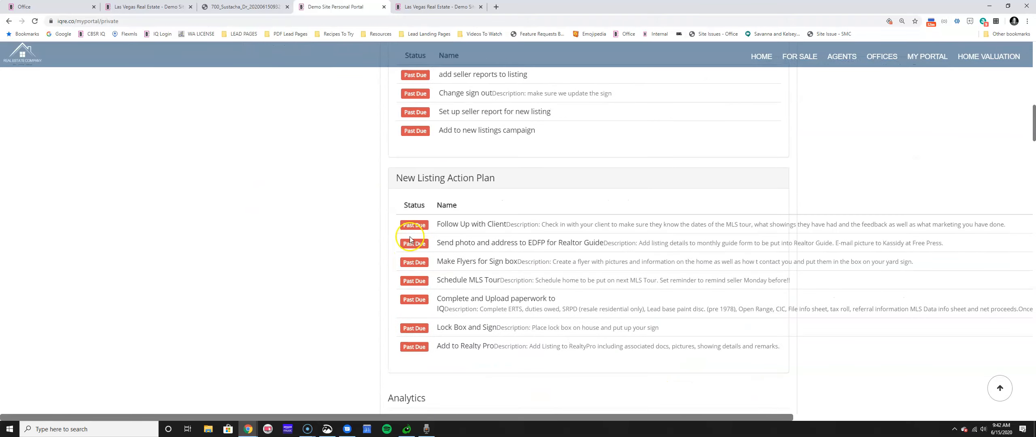
click(420, 178)
scroll(424, 243, up, 12)
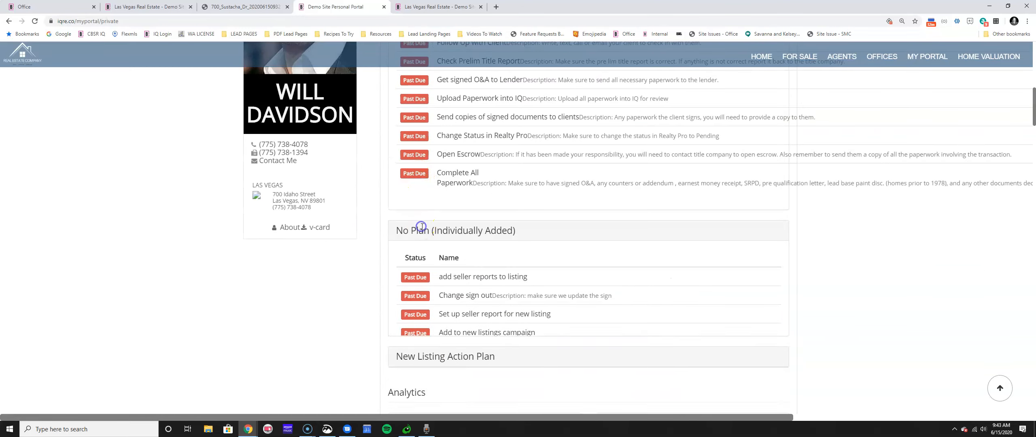
click(430, 180)
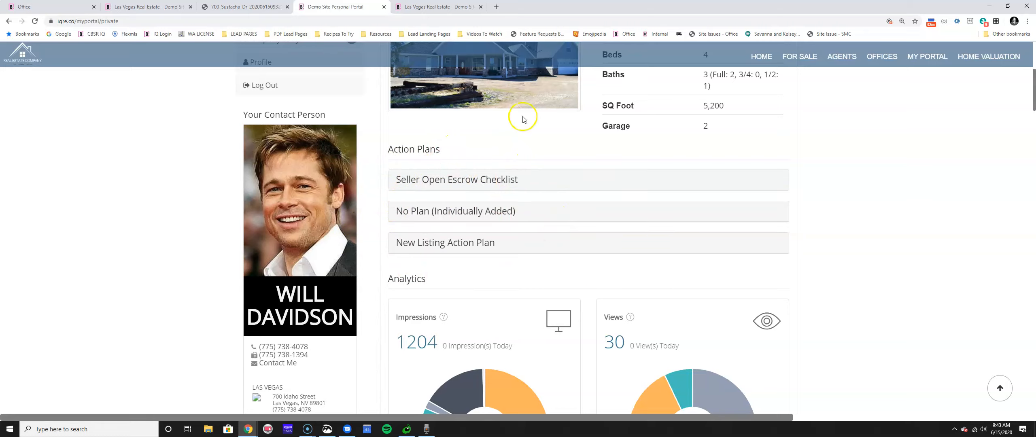
Back in the Office tab, cancel the Share Local Article task edit.
click(18, 7)
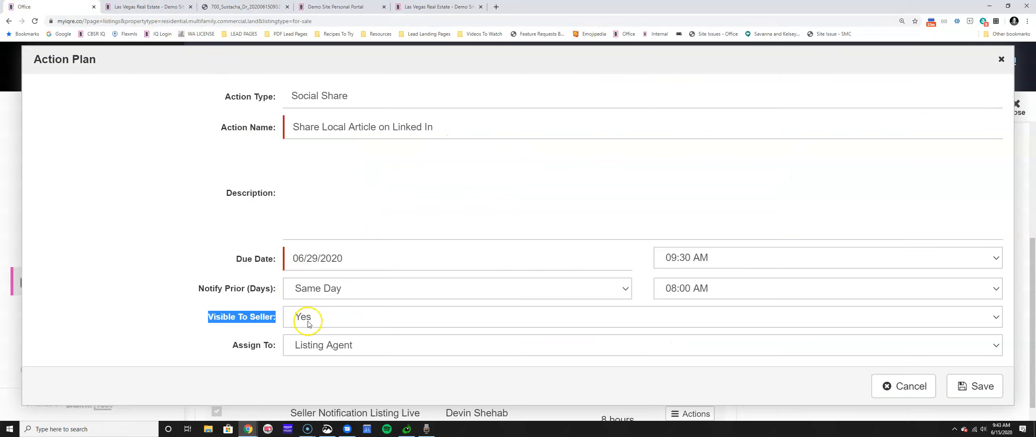
click(234, 320)
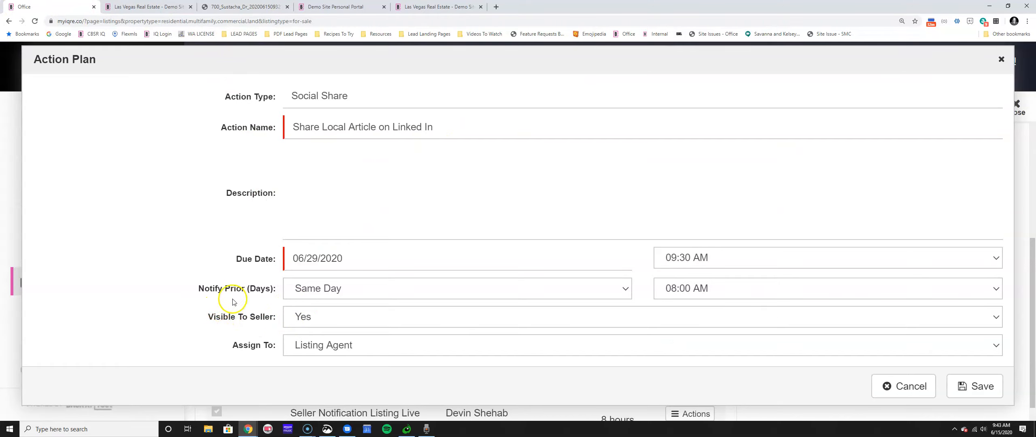
click(893, 389)
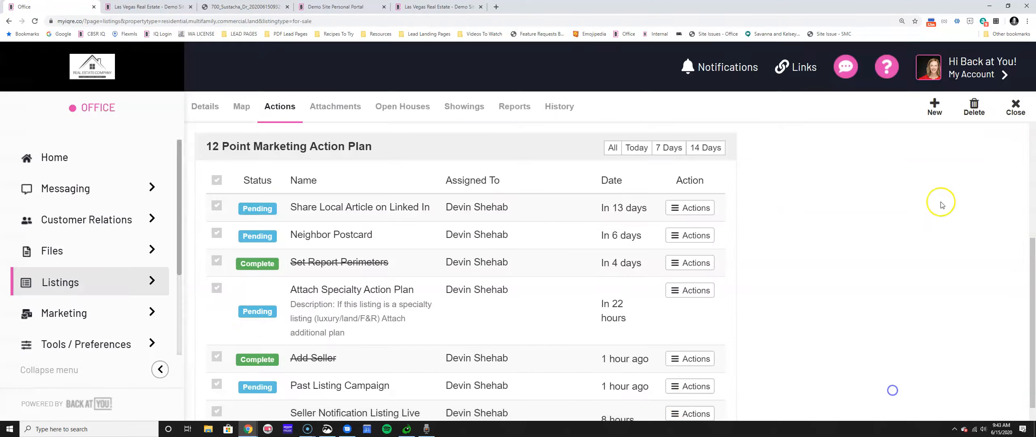
Create a 'Pricing conversation' action due July 15, 2020, with Visible To Seller set to No.
click(931, 108)
click(399, 125)
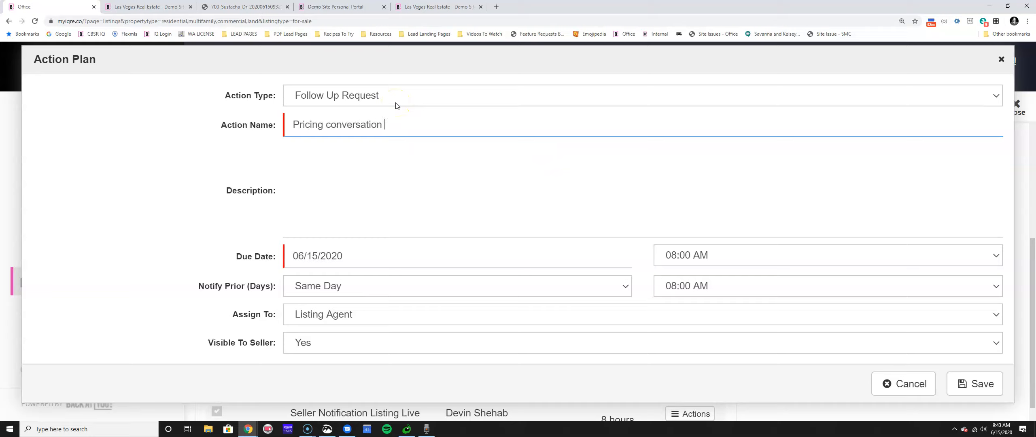
click(382, 257)
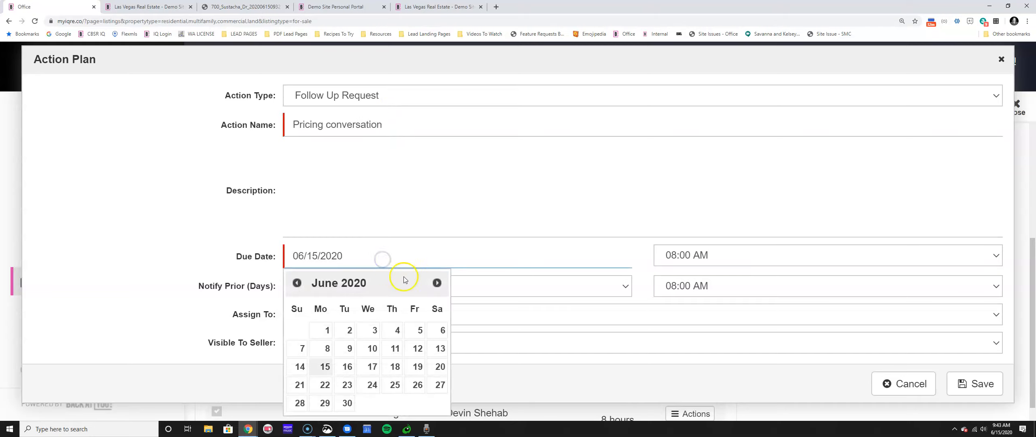
click(441, 288)
click(371, 367)
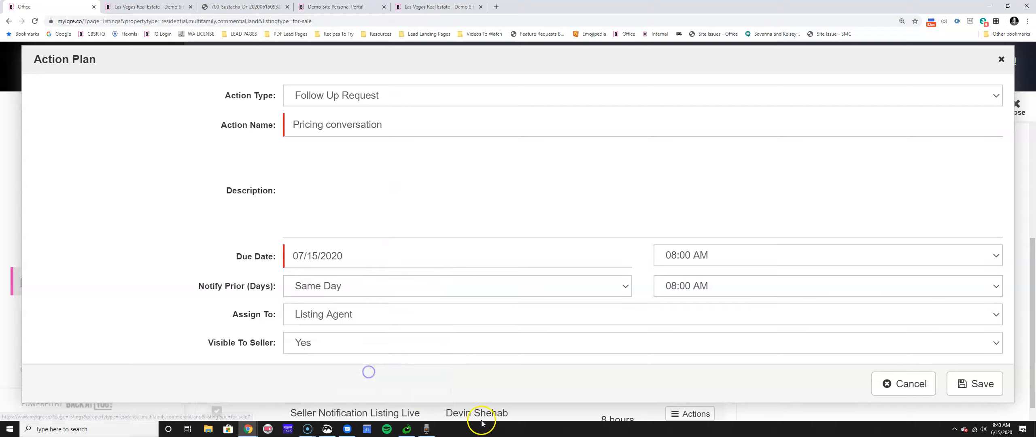
click(301, 342)
click(364, 370)
click(971, 384)
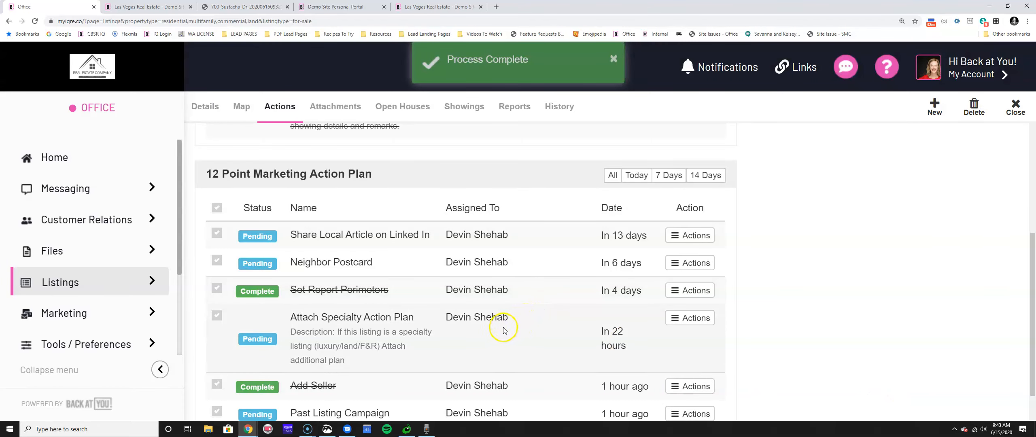
scroll(501, 330, up, 8)
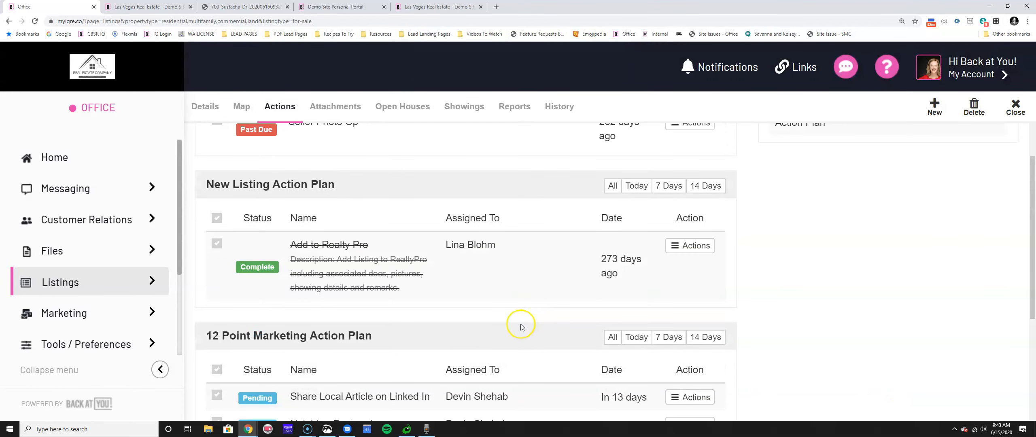
Check the Pricing conversation task's options, then view the listing's empty Attachments page.
click(696, 215)
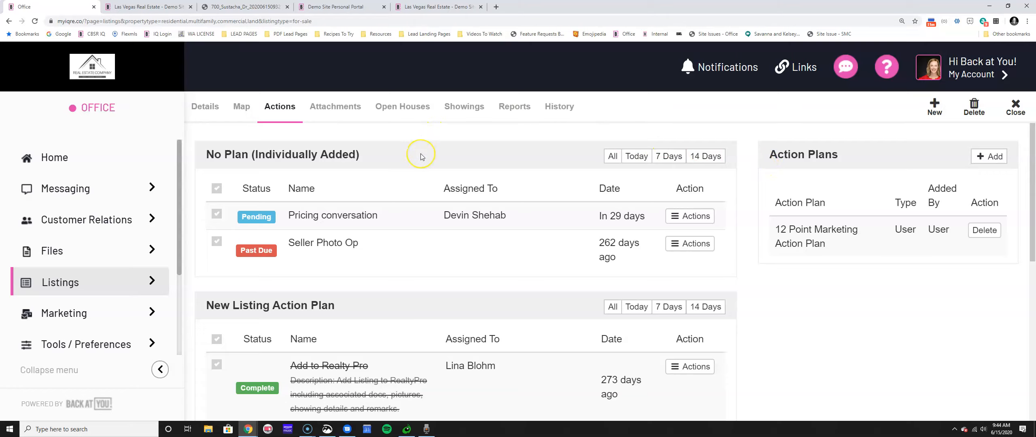
click(335, 104)
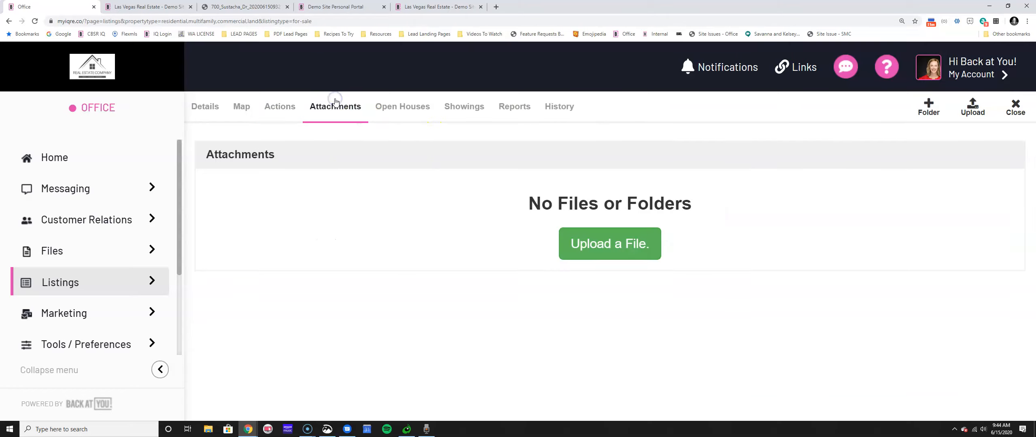
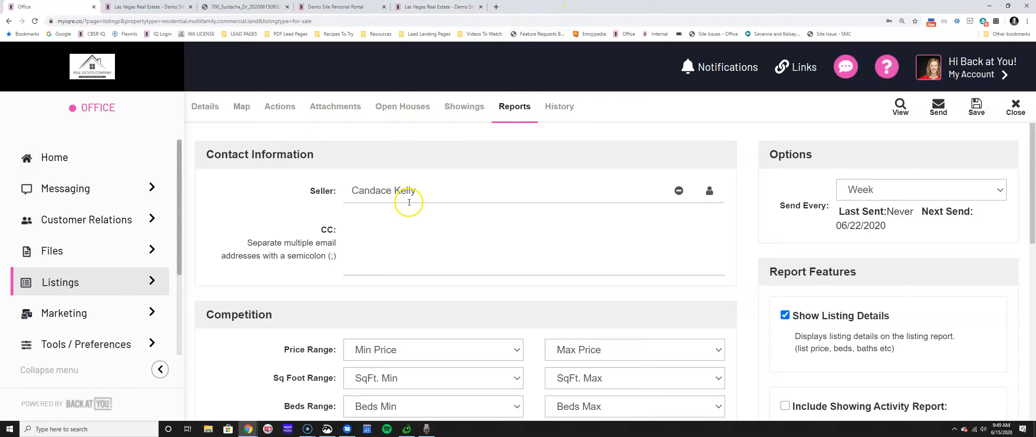
Look over the seller contact and competitor minimum price settings without changing them.
click(351, 193)
scroll(381, 227, down, 6)
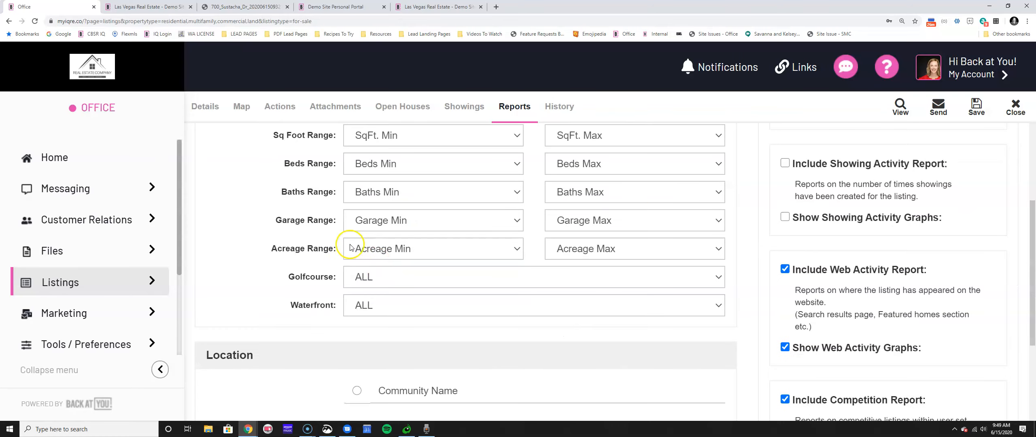
scroll(307, 195, up, 4)
click(416, 228)
scroll(380, 170, down, 6)
click(241, 172)
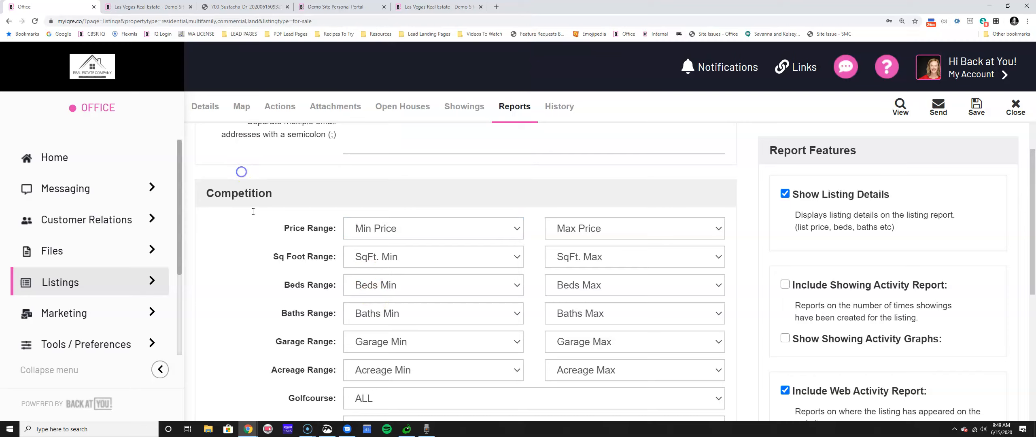
scroll(354, 331, down, 2)
scroll(353, 328, down, 6)
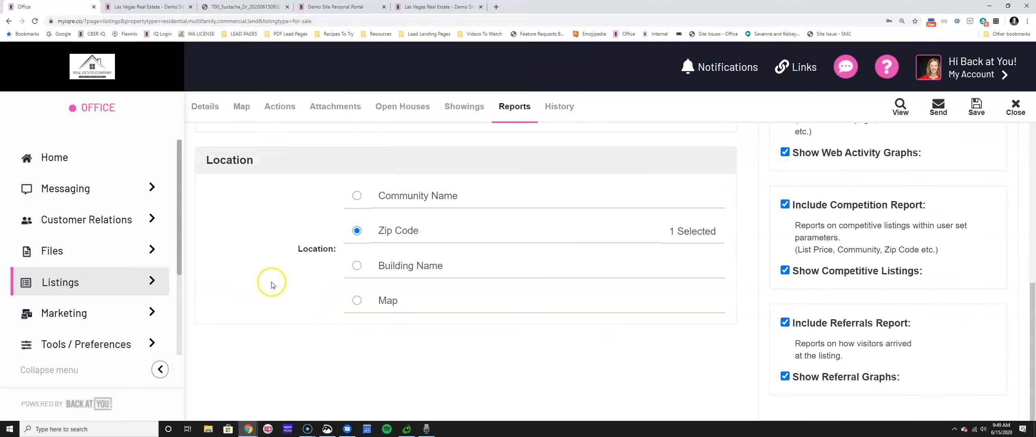
drag(328, 251, 443, 380)
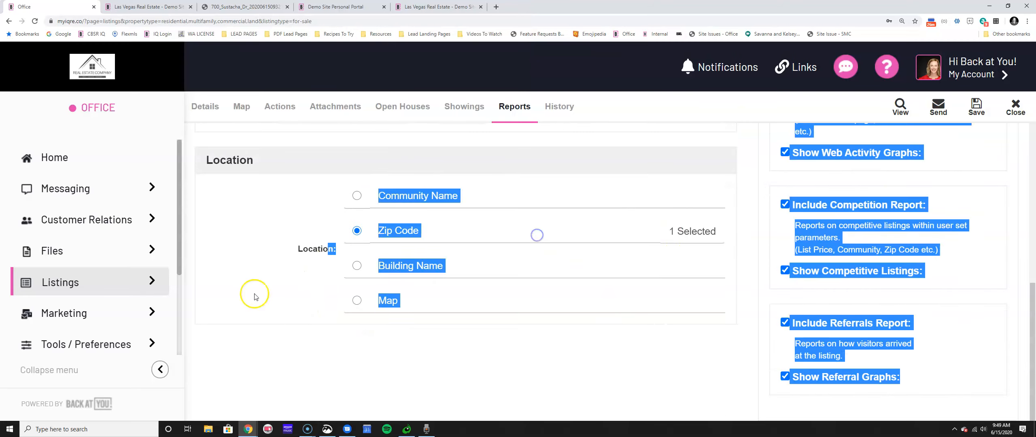
scroll(904, 316, up, 7)
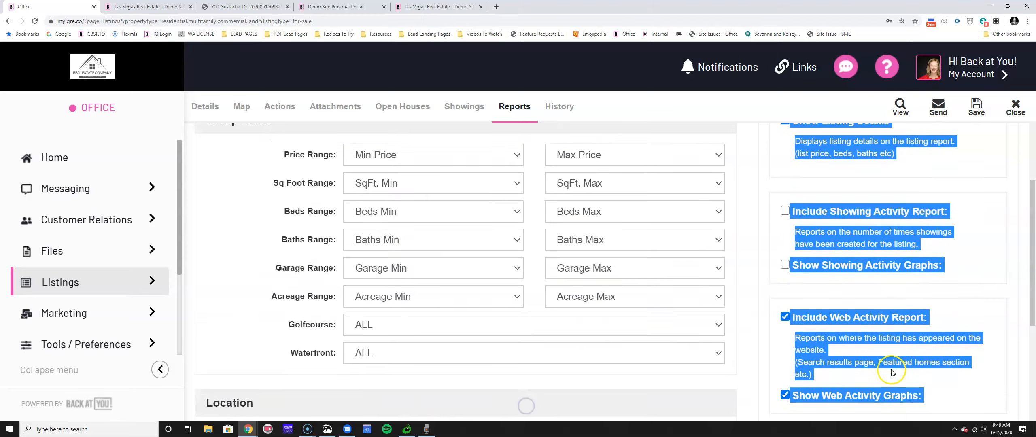
Check Include Showing Activity Report and Show Showing Activity Graphs in the seller report settings.
click(904, 316)
scroll(916, 207, up, 3)
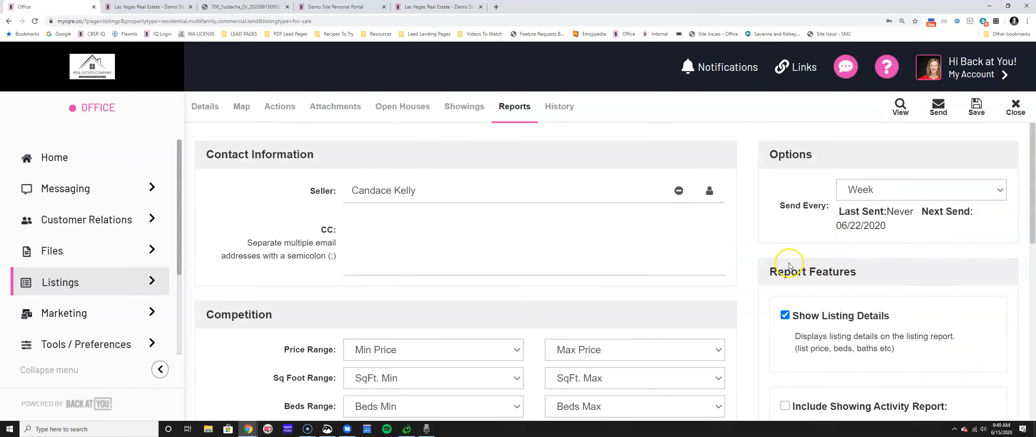
drag(777, 272, 885, 277)
scroll(889, 300, down, 4)
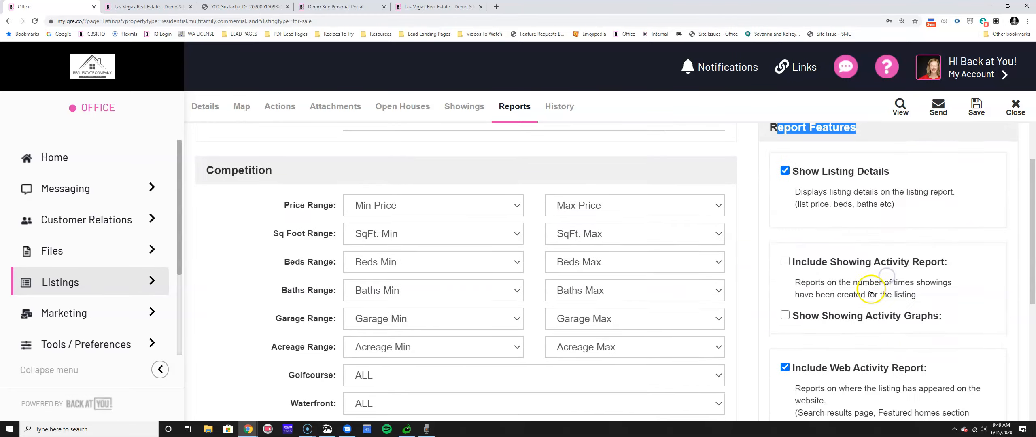
click(786, 243)
click(784, 299)
scroll(783, 299, down, 5)
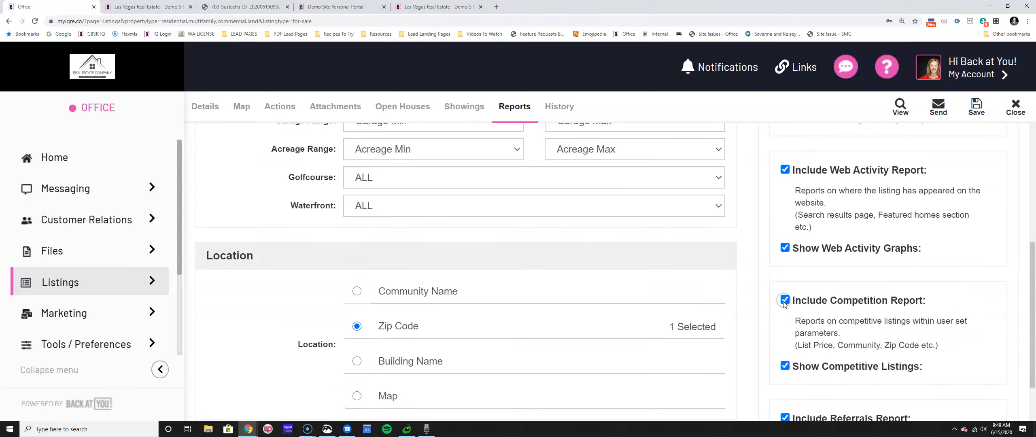
scroll(784, 289, down, 2)
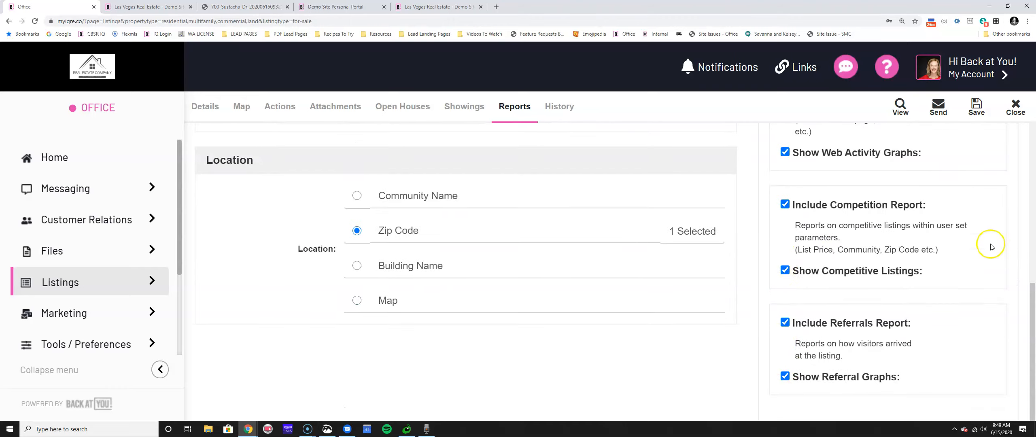
scroll(816, 291, up, 6)
scroll(815, 304, up, 5)
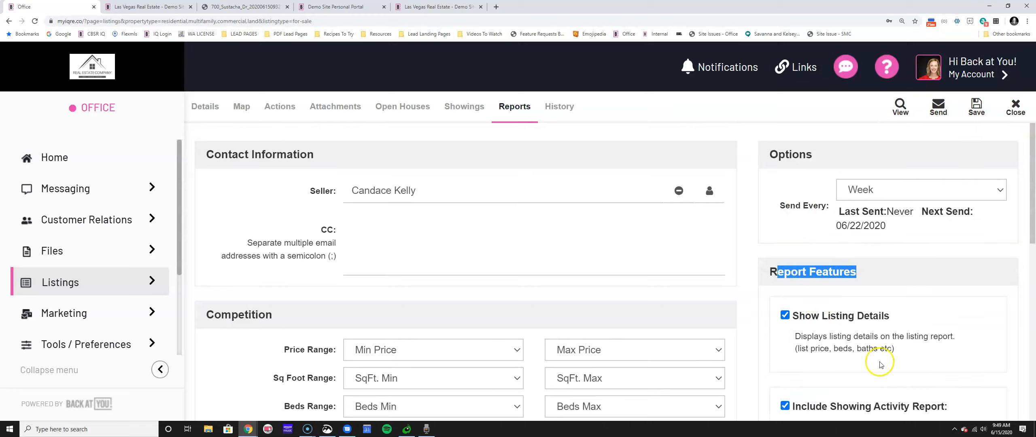
click(868, 300)
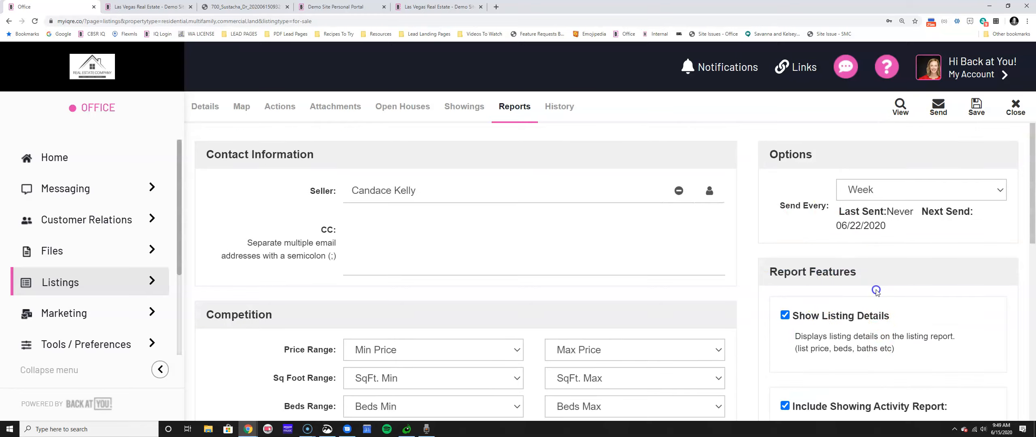
click(899, 106)
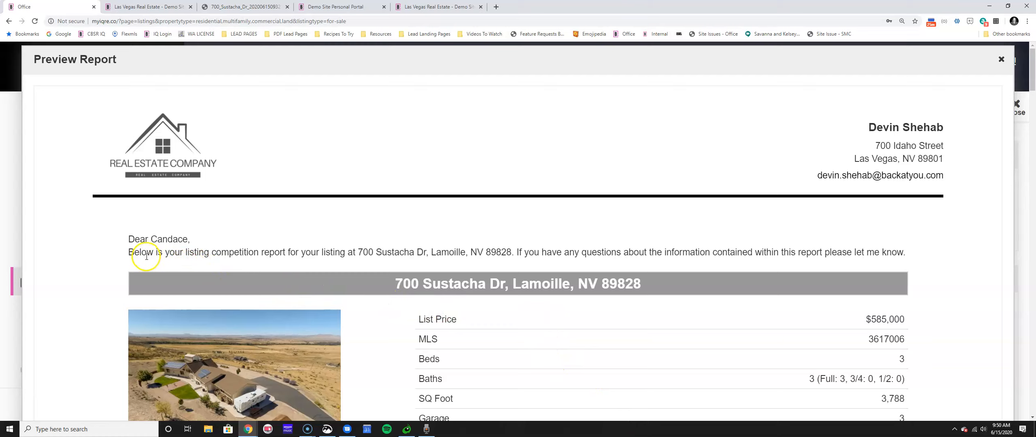
scroll(601, 303, down, 4)
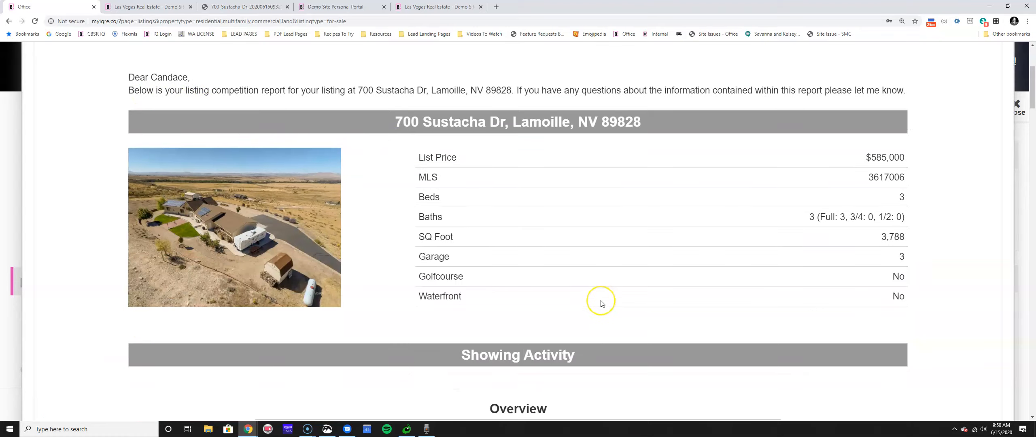
scroll(601, 304, down, 10)
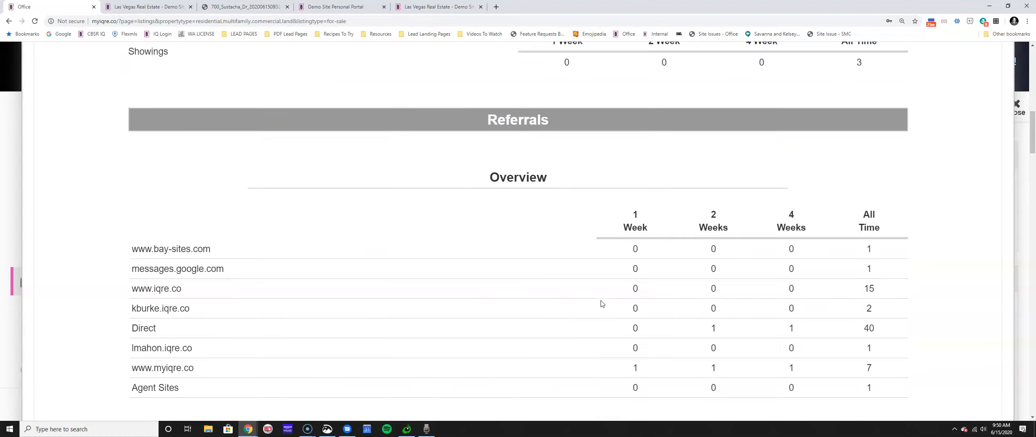
scroll(601, 304, down, 3)
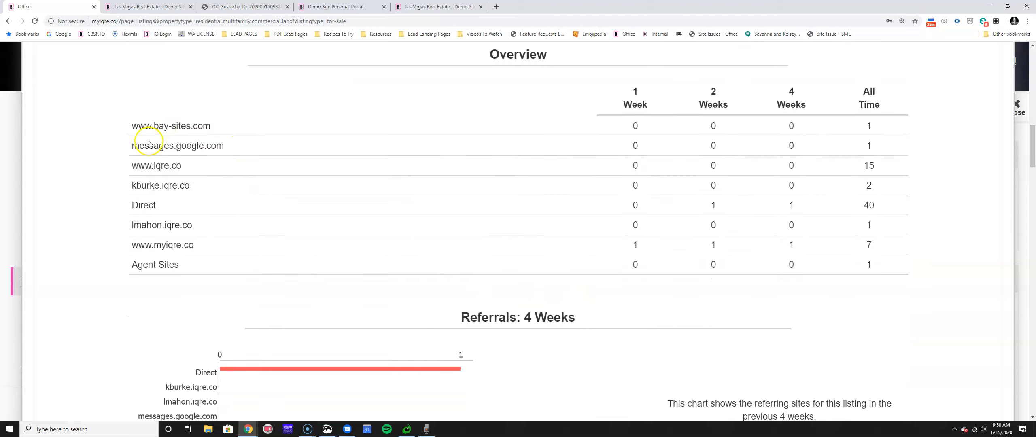
scroll(240, 162, down, 3)
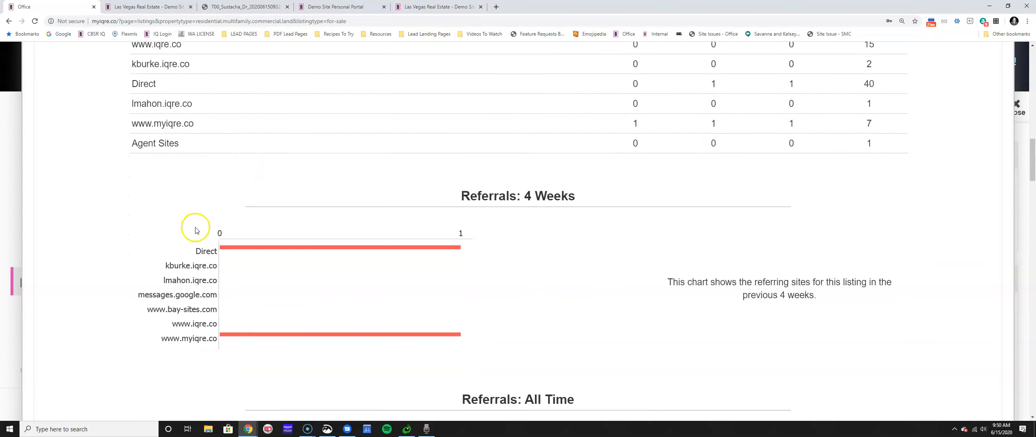
scroll(386, 257, down, 15)
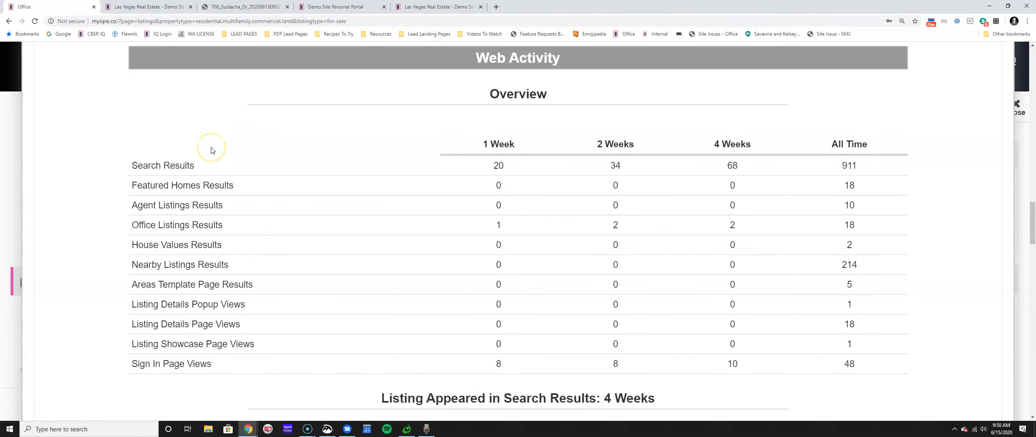
scroll(210, 150, down, 5)
scroll(306, 154, down, 4)
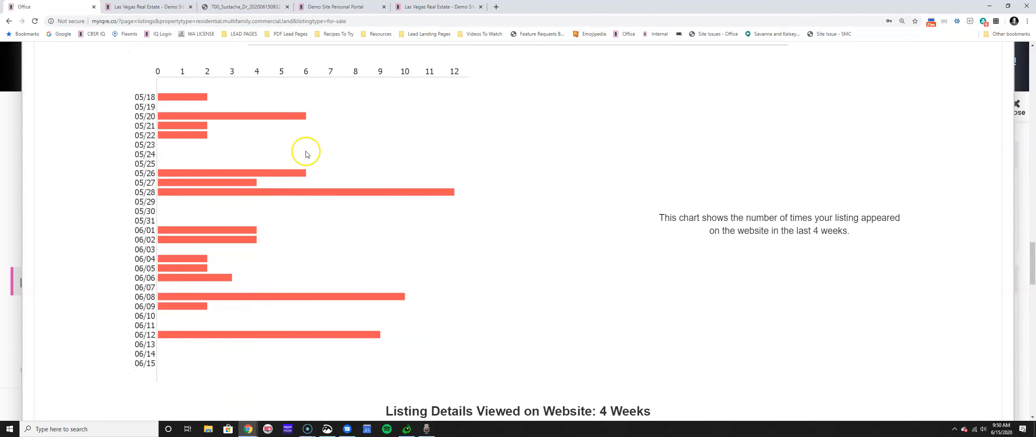
scroll(300, 383, down, 6)
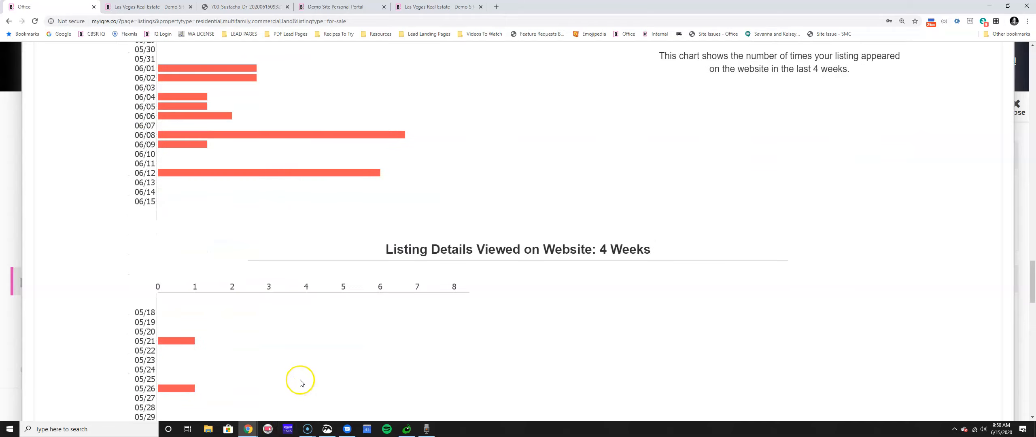
scroll(243, 328, down, 4)
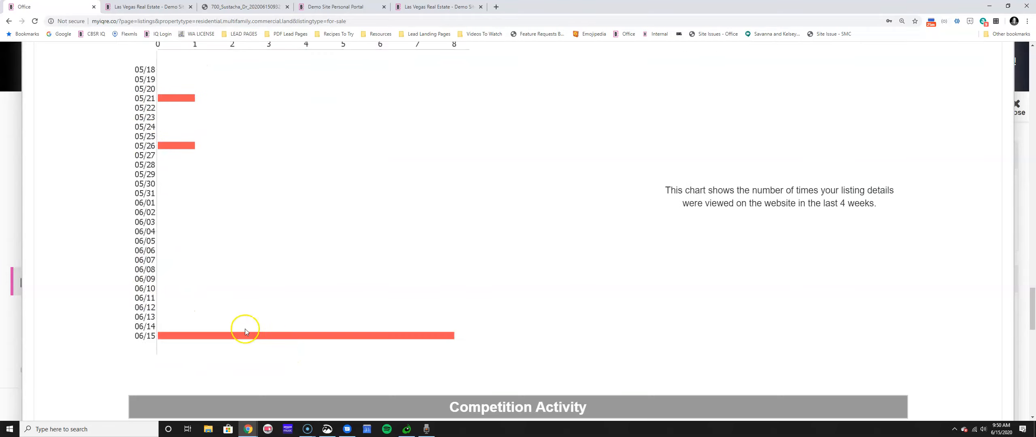
scroll(224, 324, down, 9)
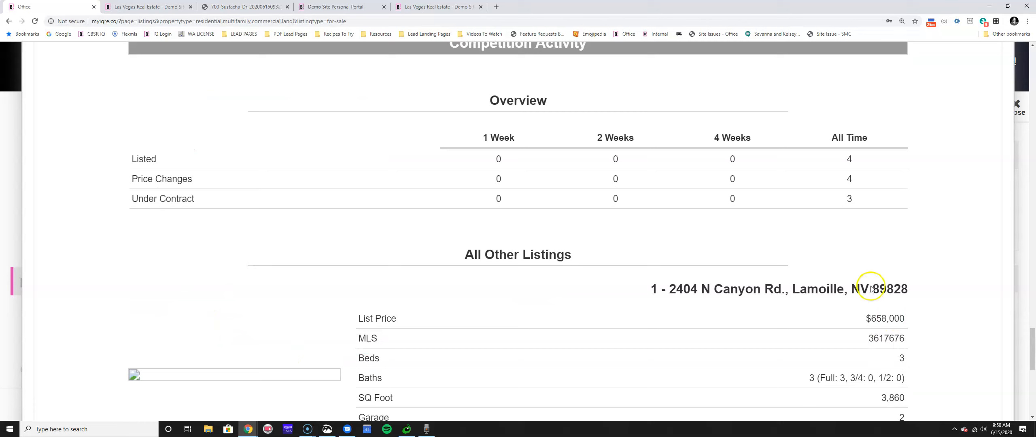
scroll(398, 362, down, 4)
scroll(398, 363, down, 5)
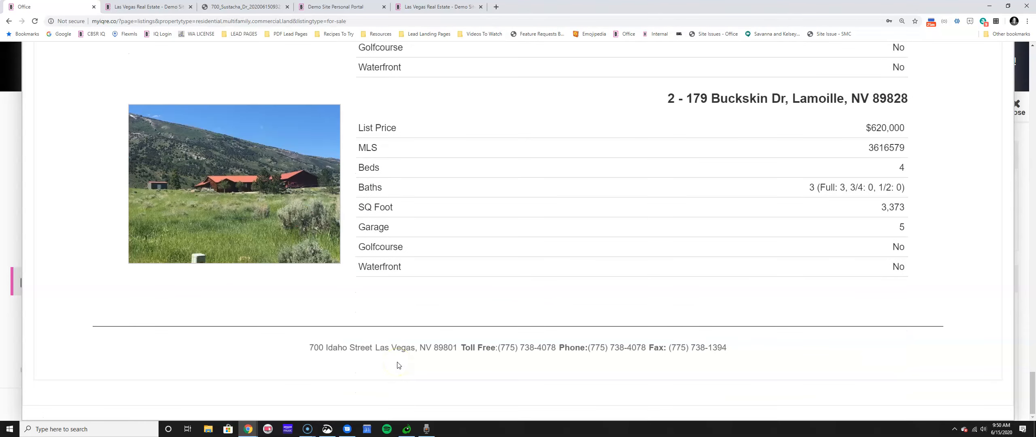
drag(1032, 389, 1034, 63)
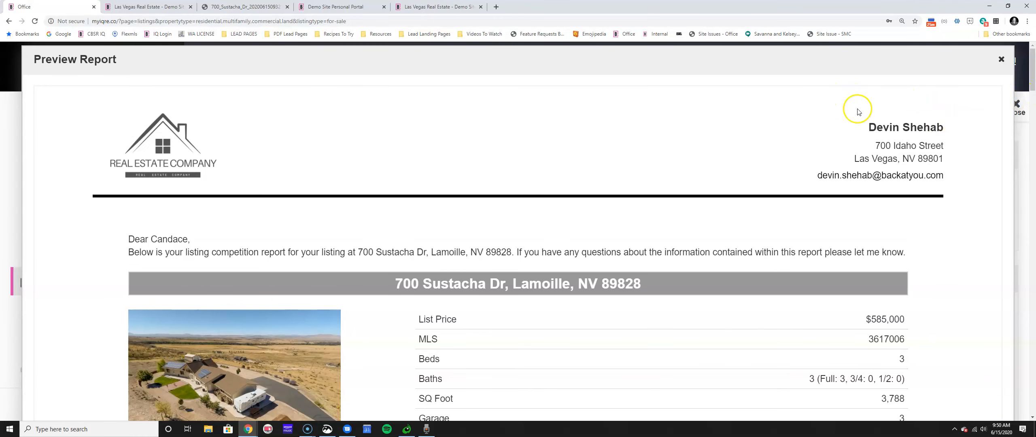
Close the preview, save the report settings, and switch to the Demo Site Personal Portal.
click(1002, 60)
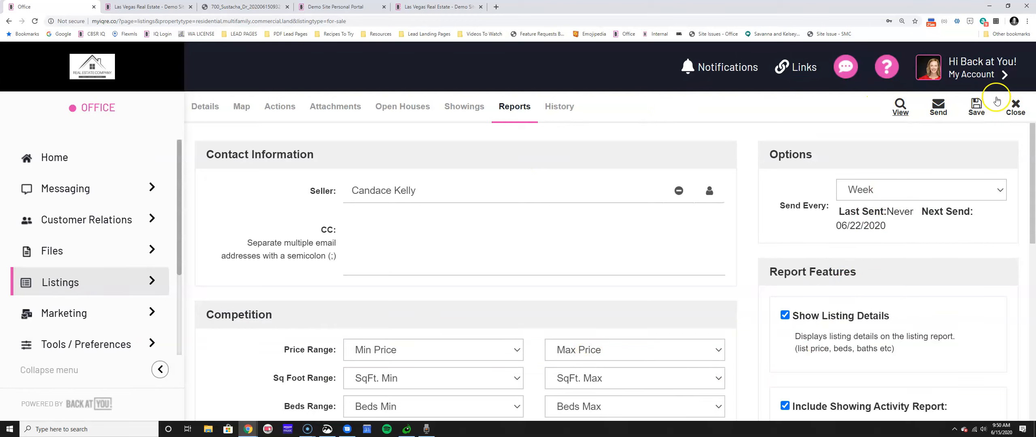
click(977, 111)
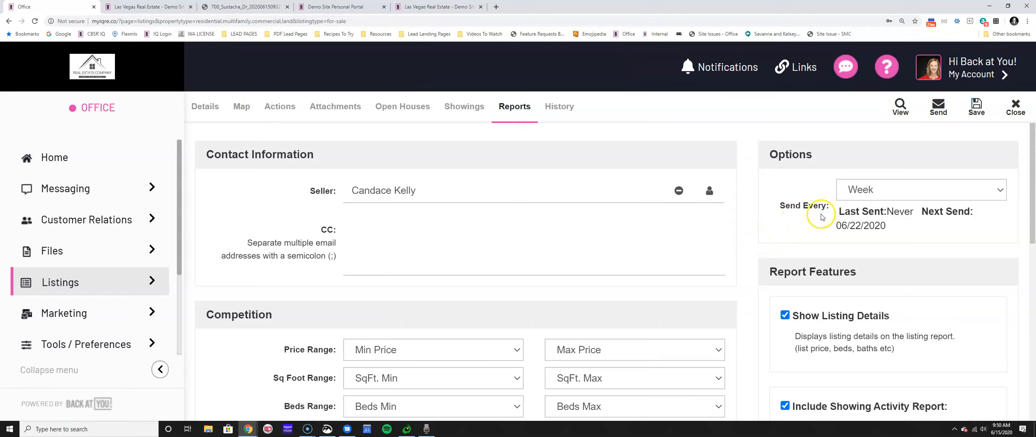
drag(767, 273, 865, 274)
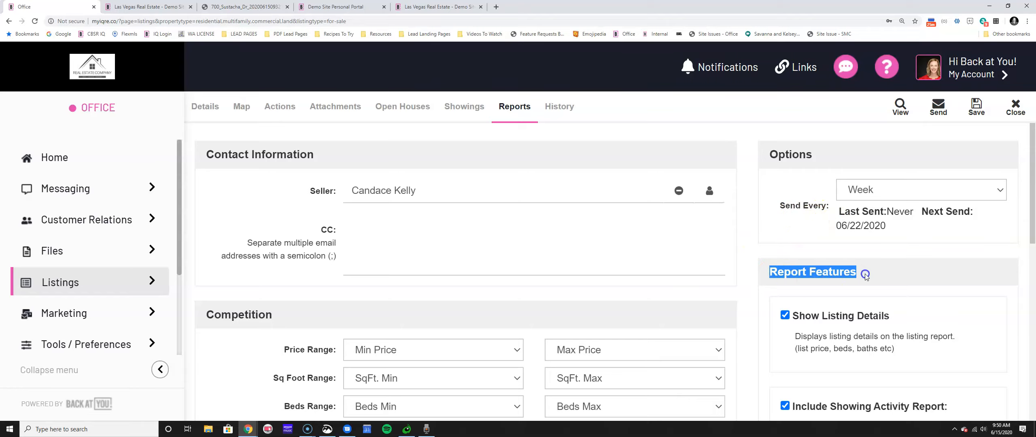
click(361, 7)
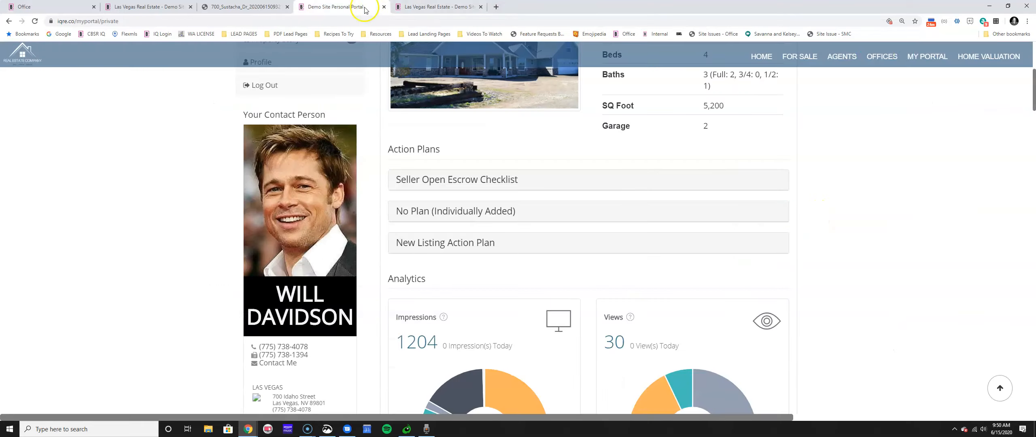
Review the portal's analytics and activity for the $620,000 Spring Creek listing, then return to Office.
scroll(439, 300, down, 1)
drag(385, 197, 427, 198)
scroll(473, 200, down, 3)
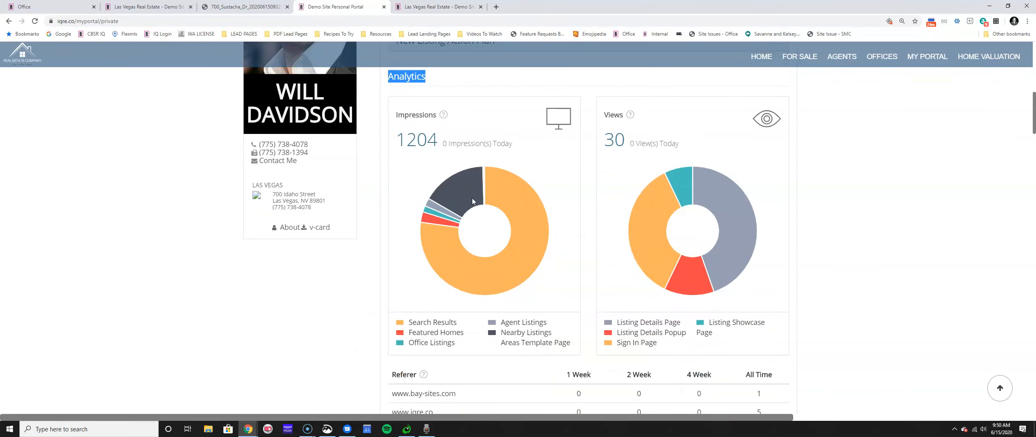
scroll(471, 202, down, 4)
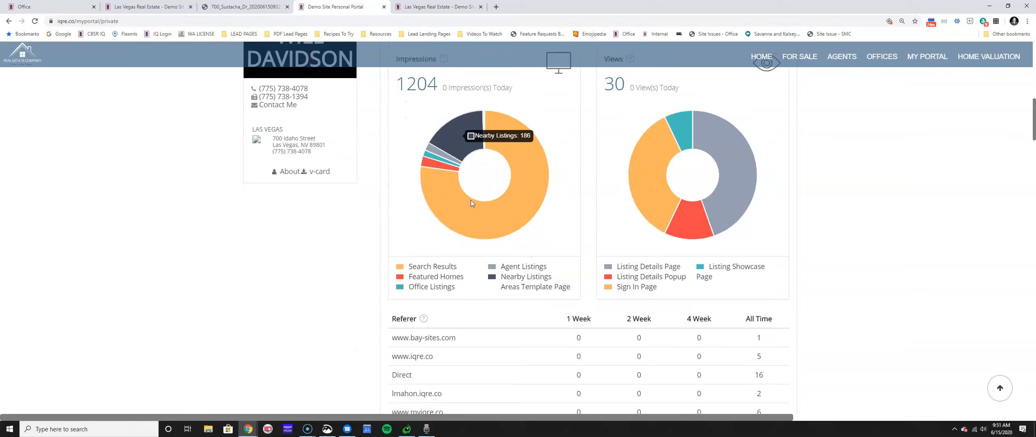
scroll(473, 204, down, 7)
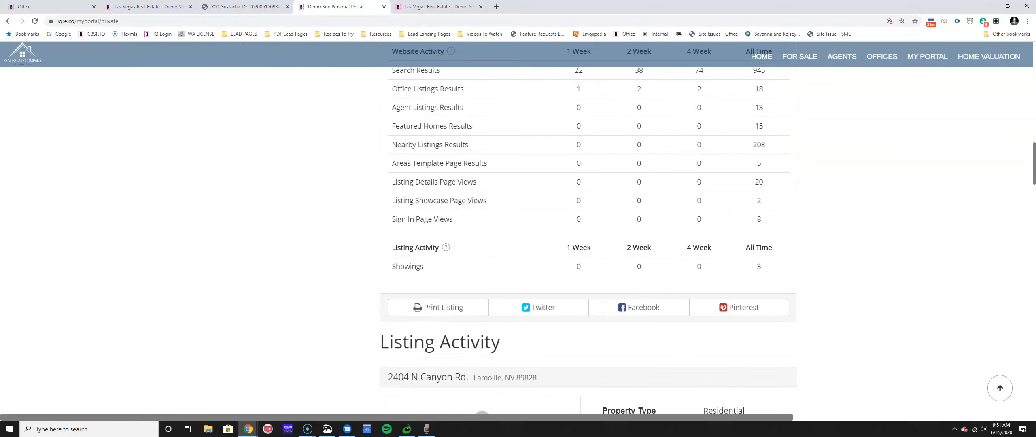
scroll(473, 201, down, 3)
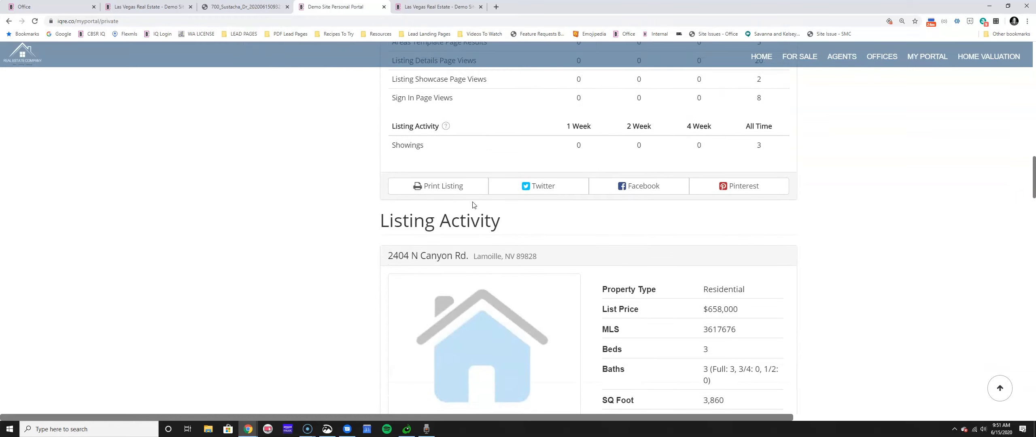
scroll(473, 205, up, 17)
click(509, 220)
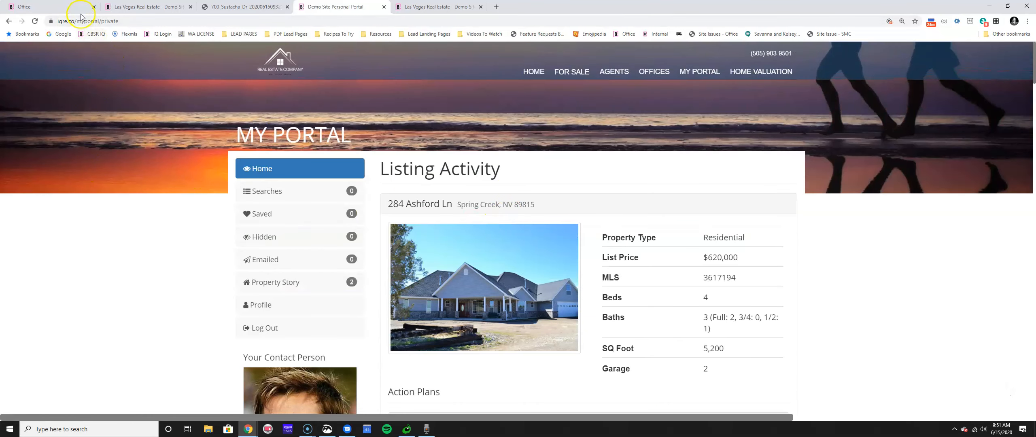
click(53, 7)
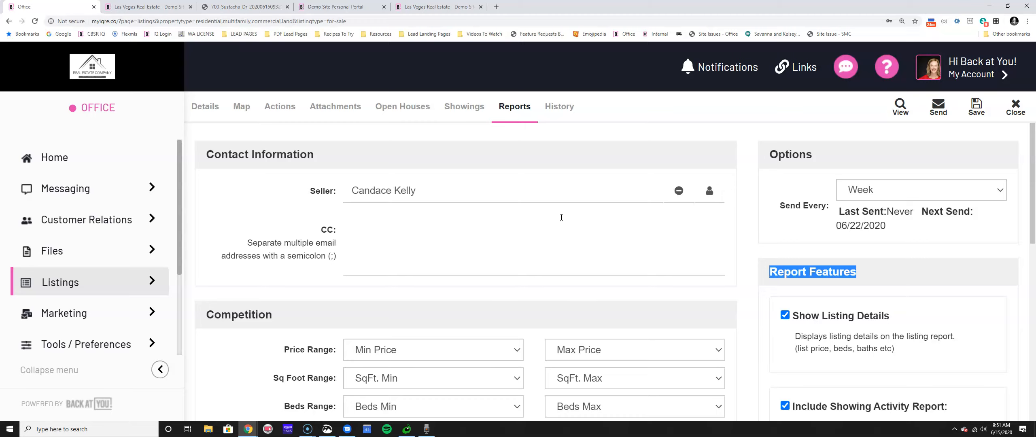
click(1015, 107)
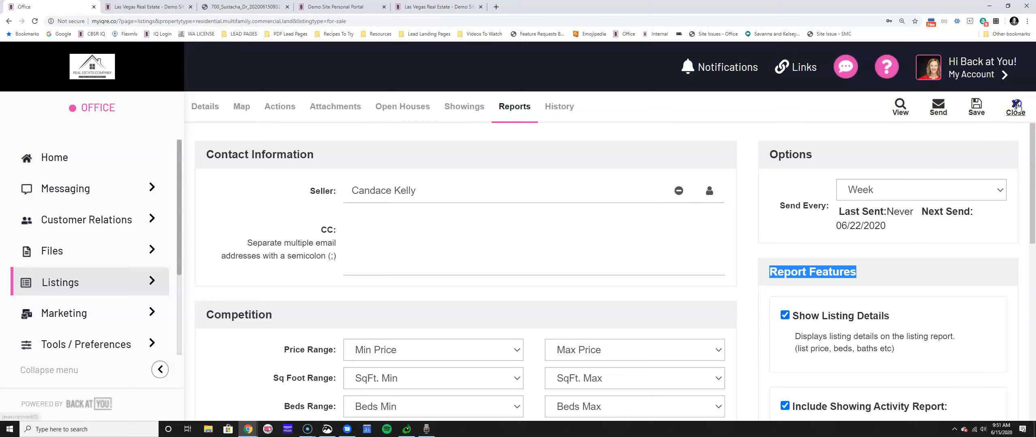
click(123, 290)
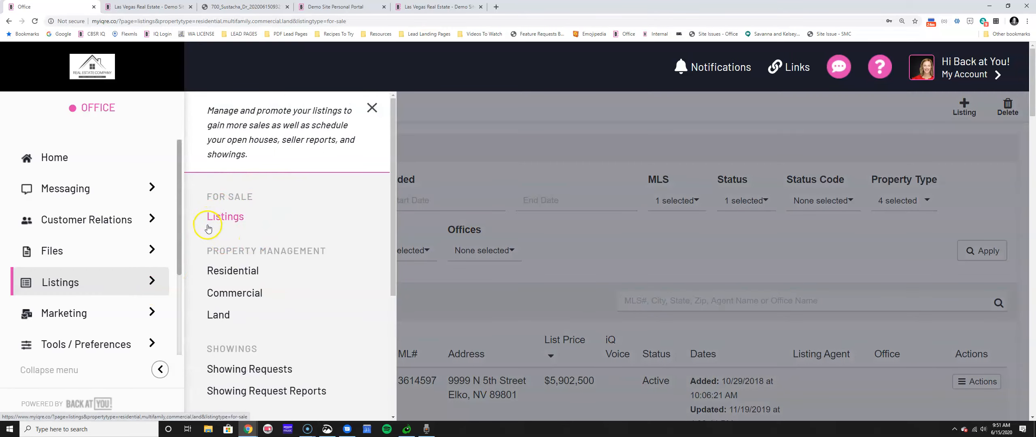
click(372, 108)
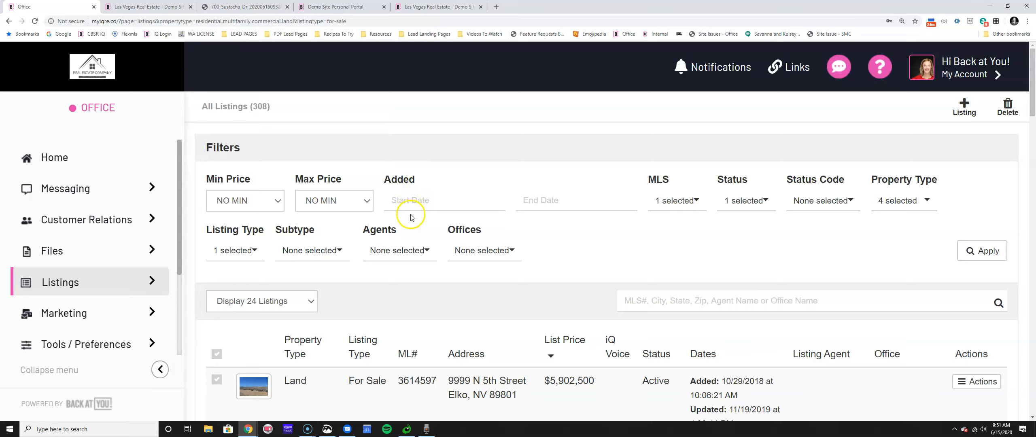
scroll(432, 282, down, 15)
scroll(397, 307, down, 10)
click(300, 214)
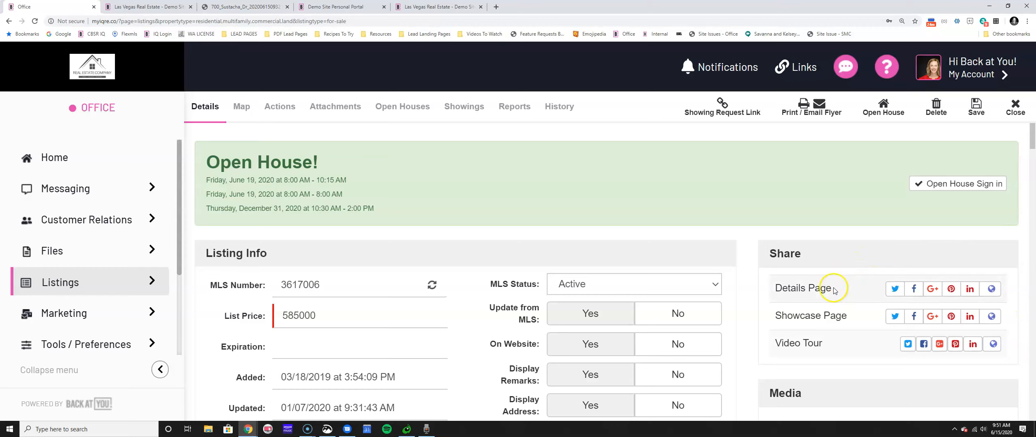
scroll(936, 222, down, 3)
scroll(844, 307, down, 3)
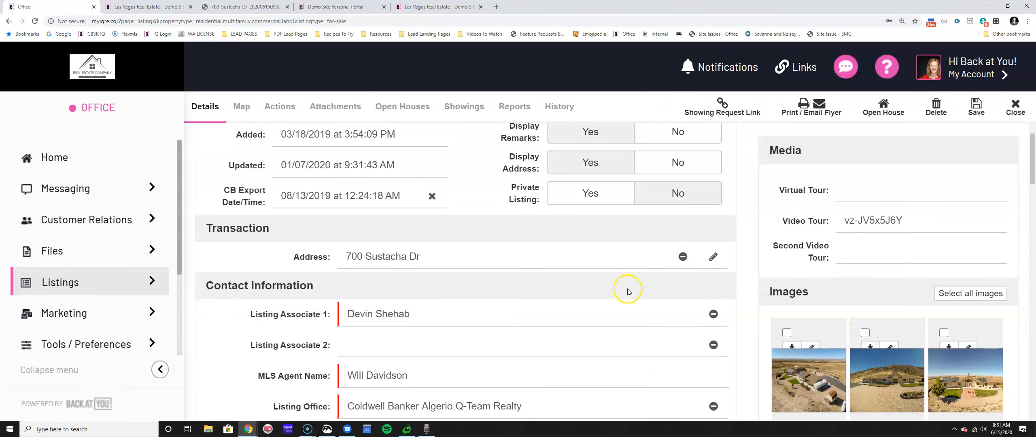
click(242, 106)
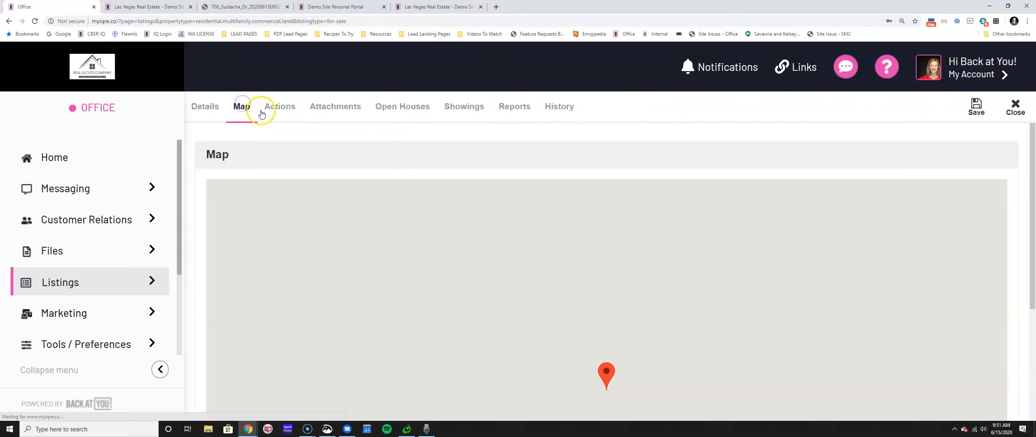
click(279, 106)
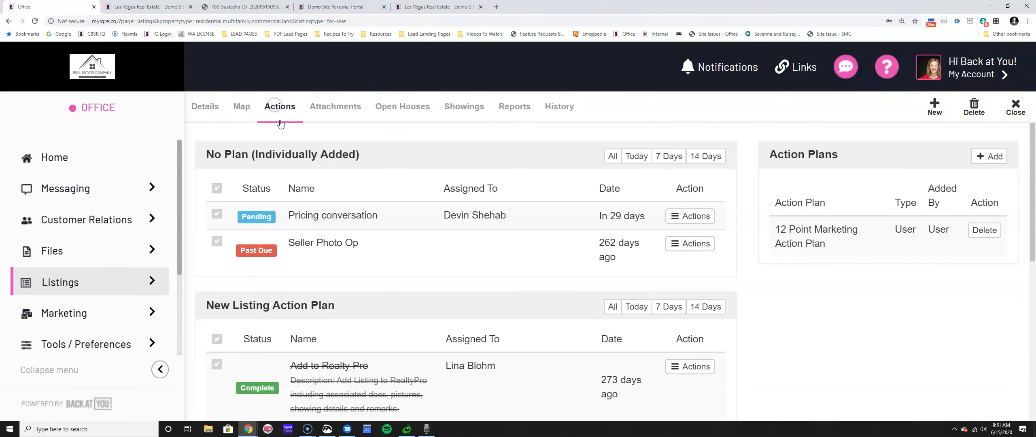
click(343, 115)
click(473, 112)
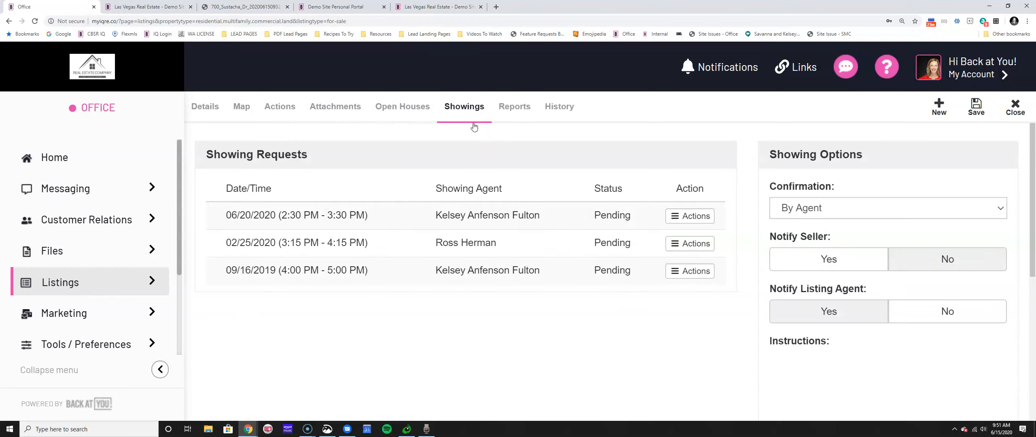
click(505, 110)
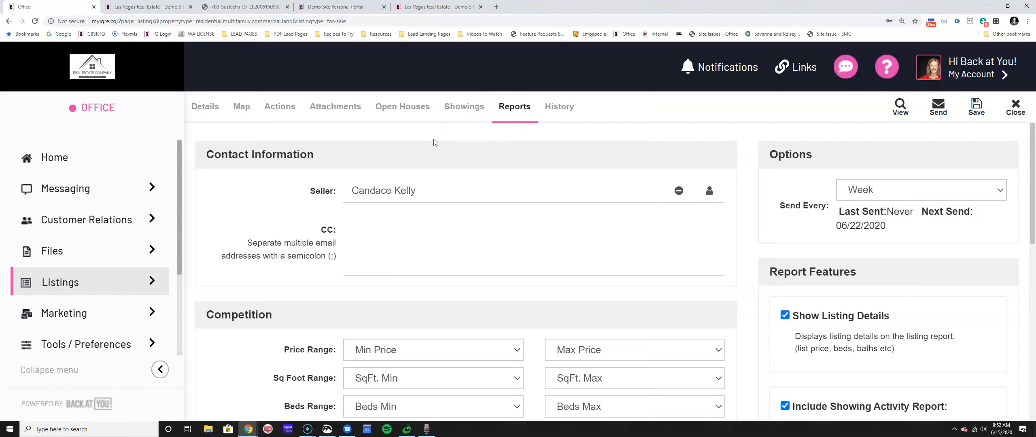
click(1015, 107)
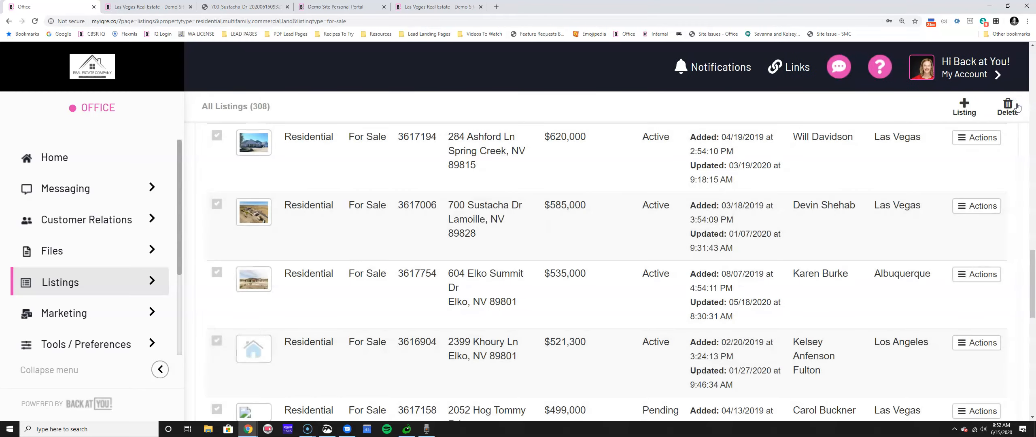